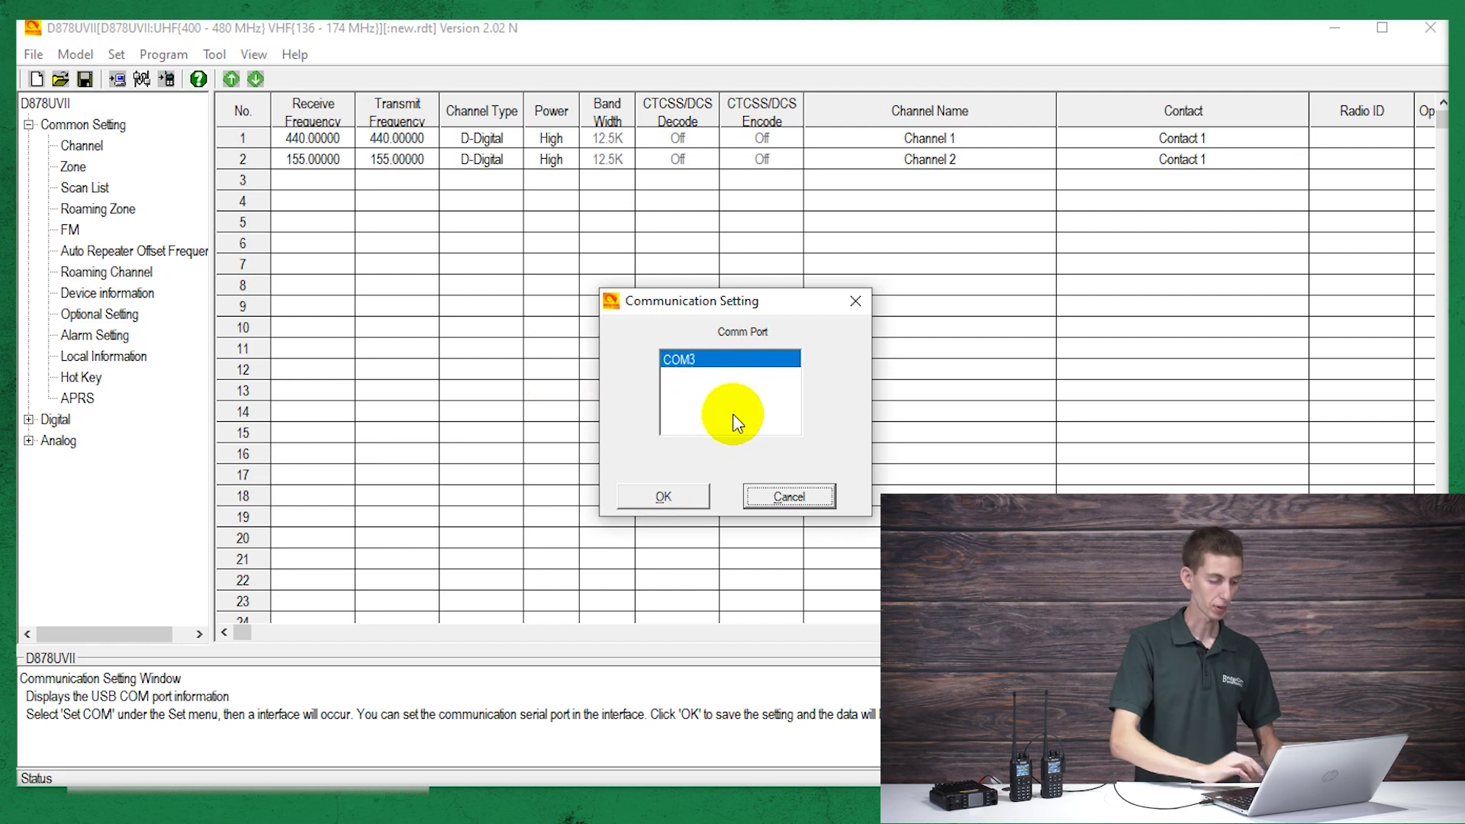
Set the communication port to COM3 and read the Other Data from the radio, without the digital contact list
left_click(661, 498)
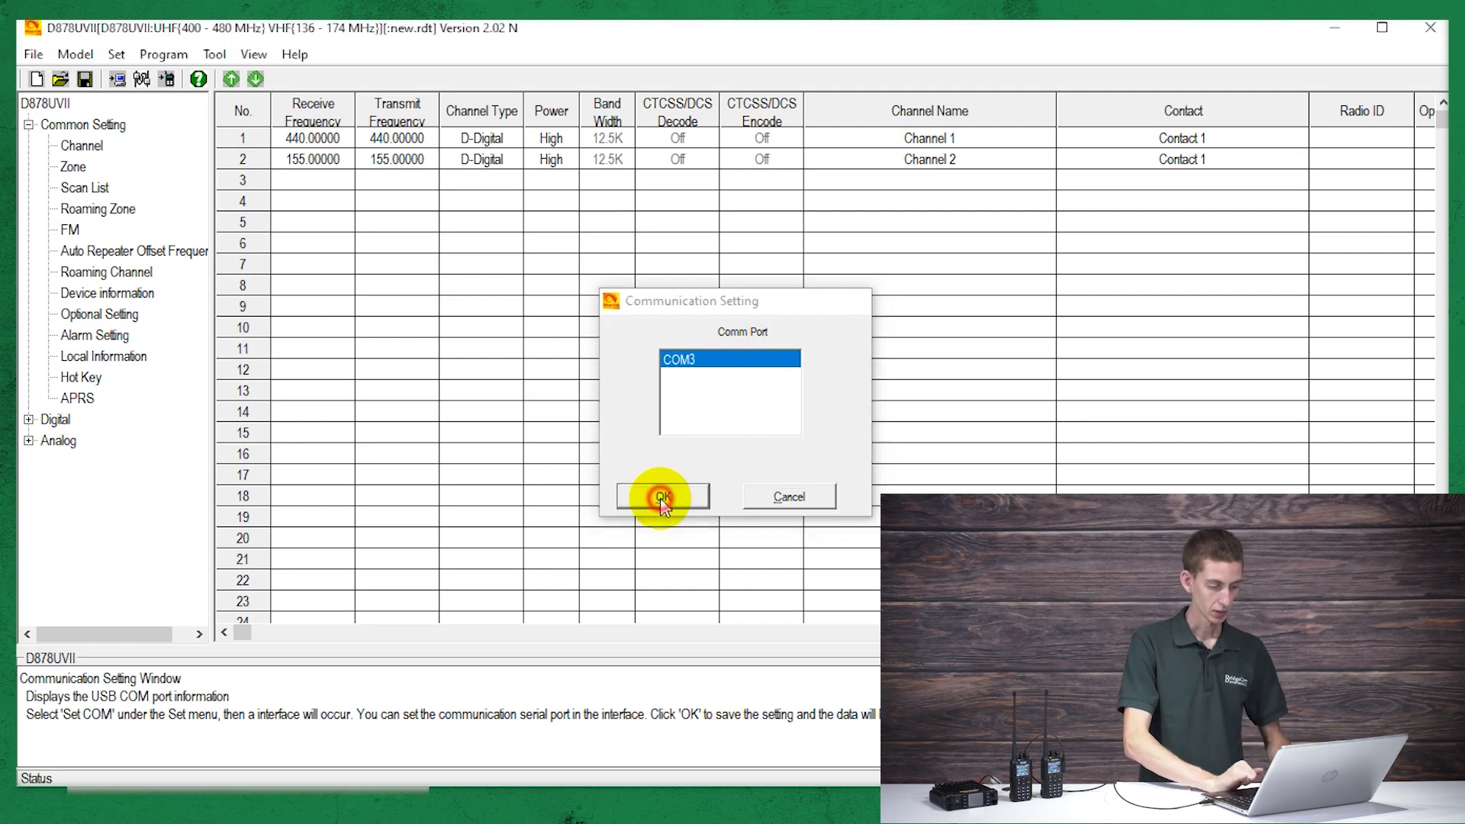
left_click(126, 83)
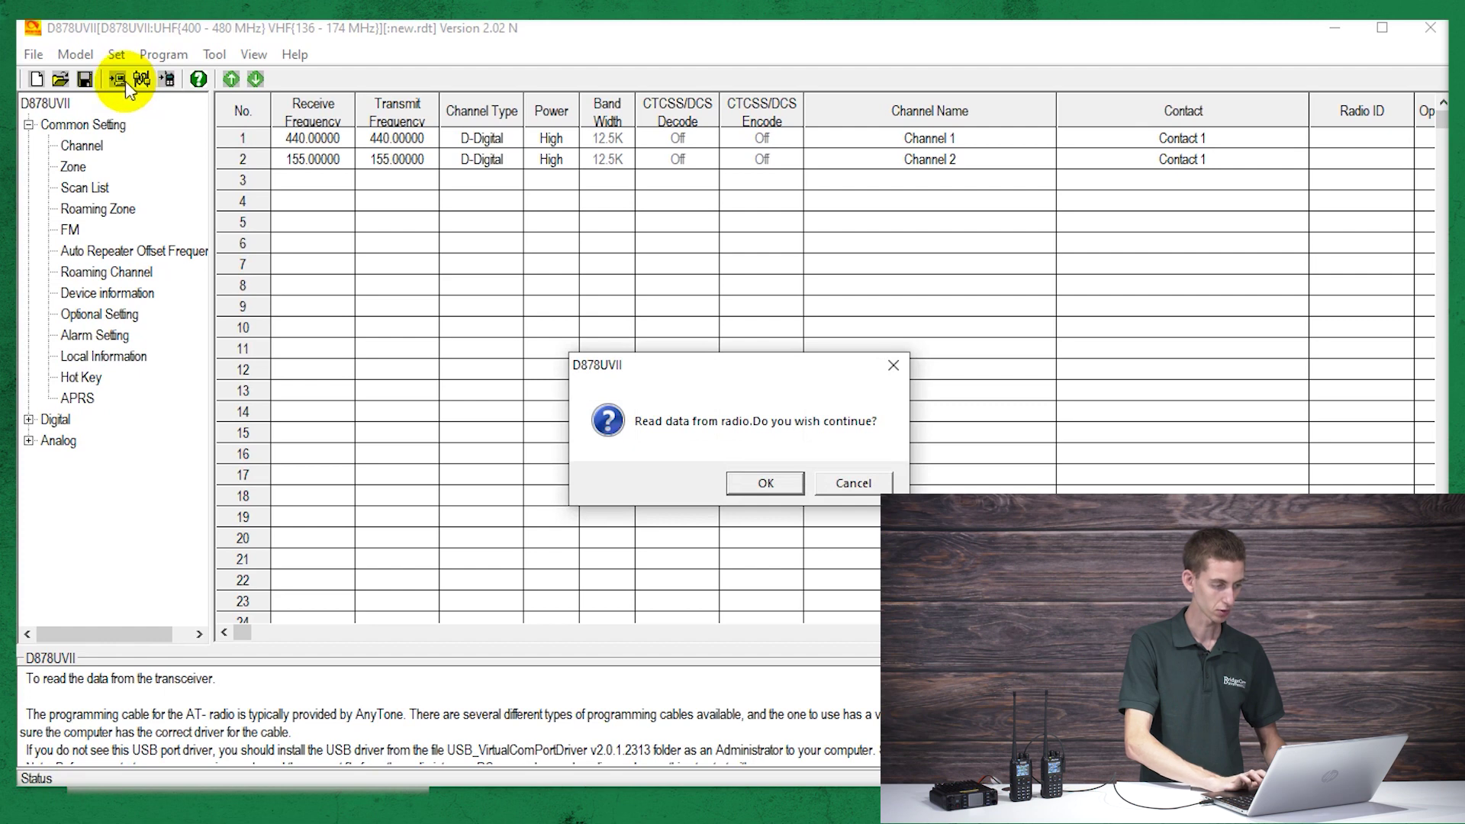
left_click(755, 479)
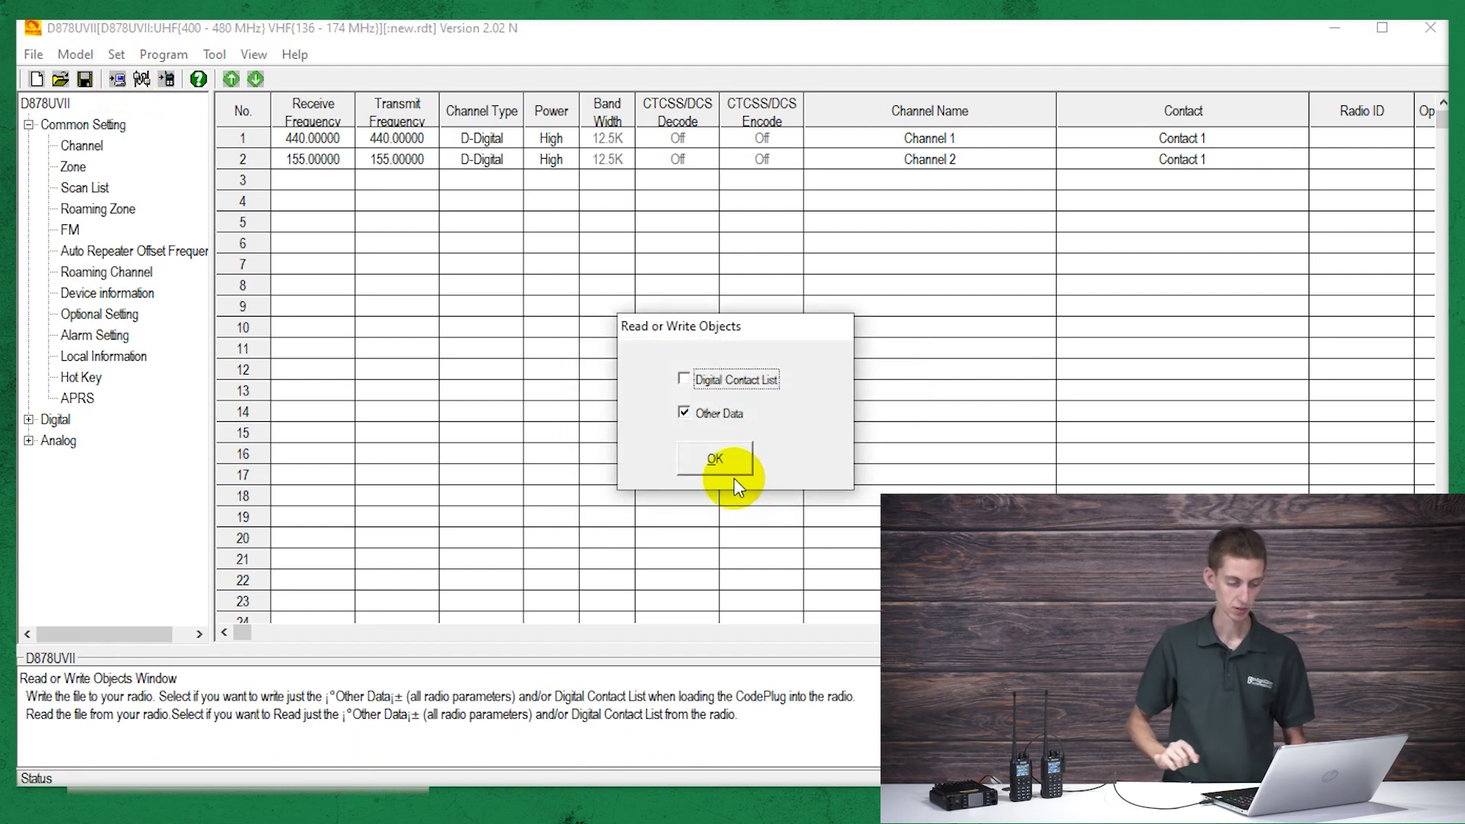
left_click(732, 476)
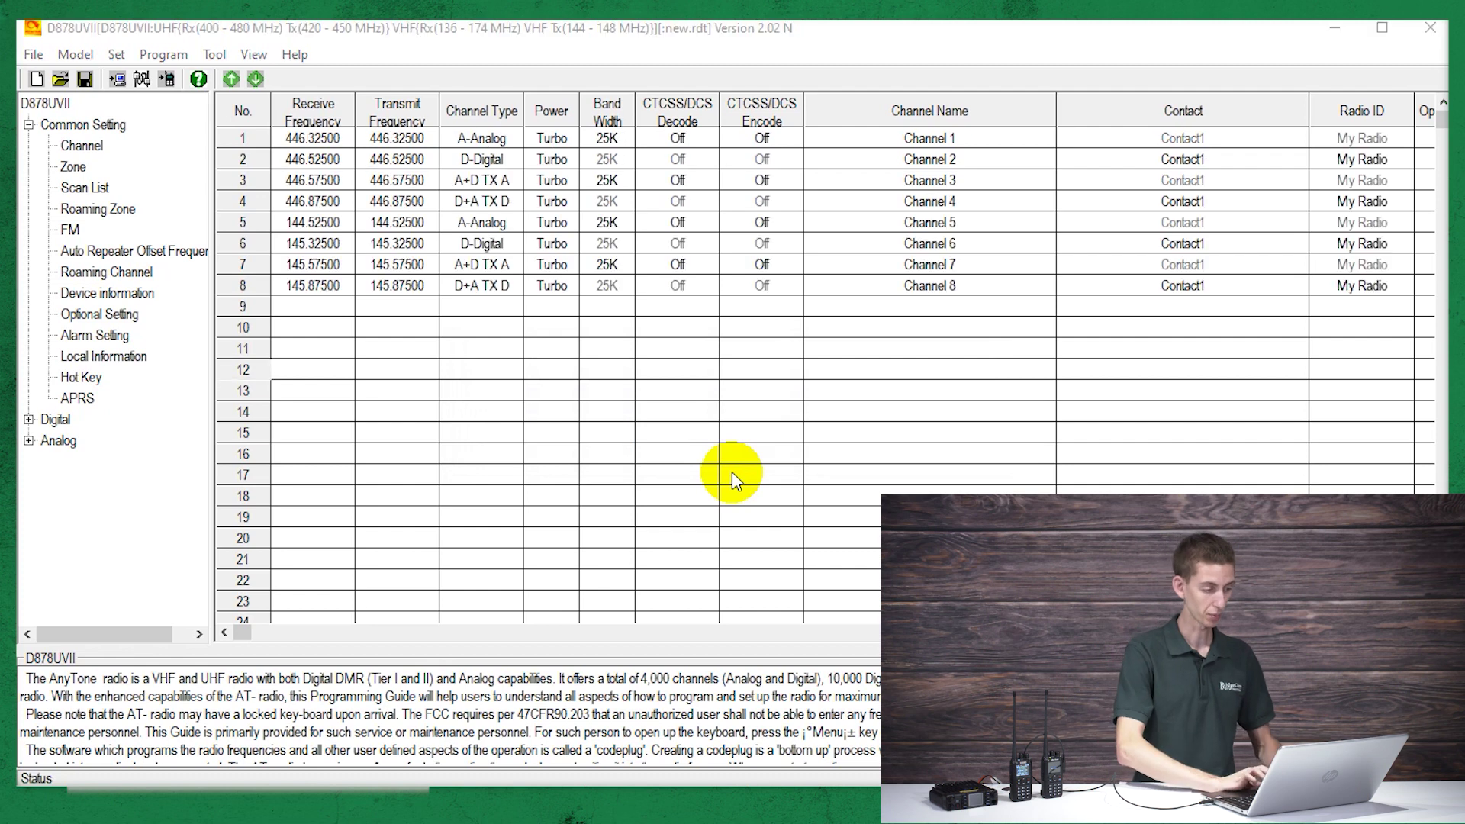
left_click(764, 475)
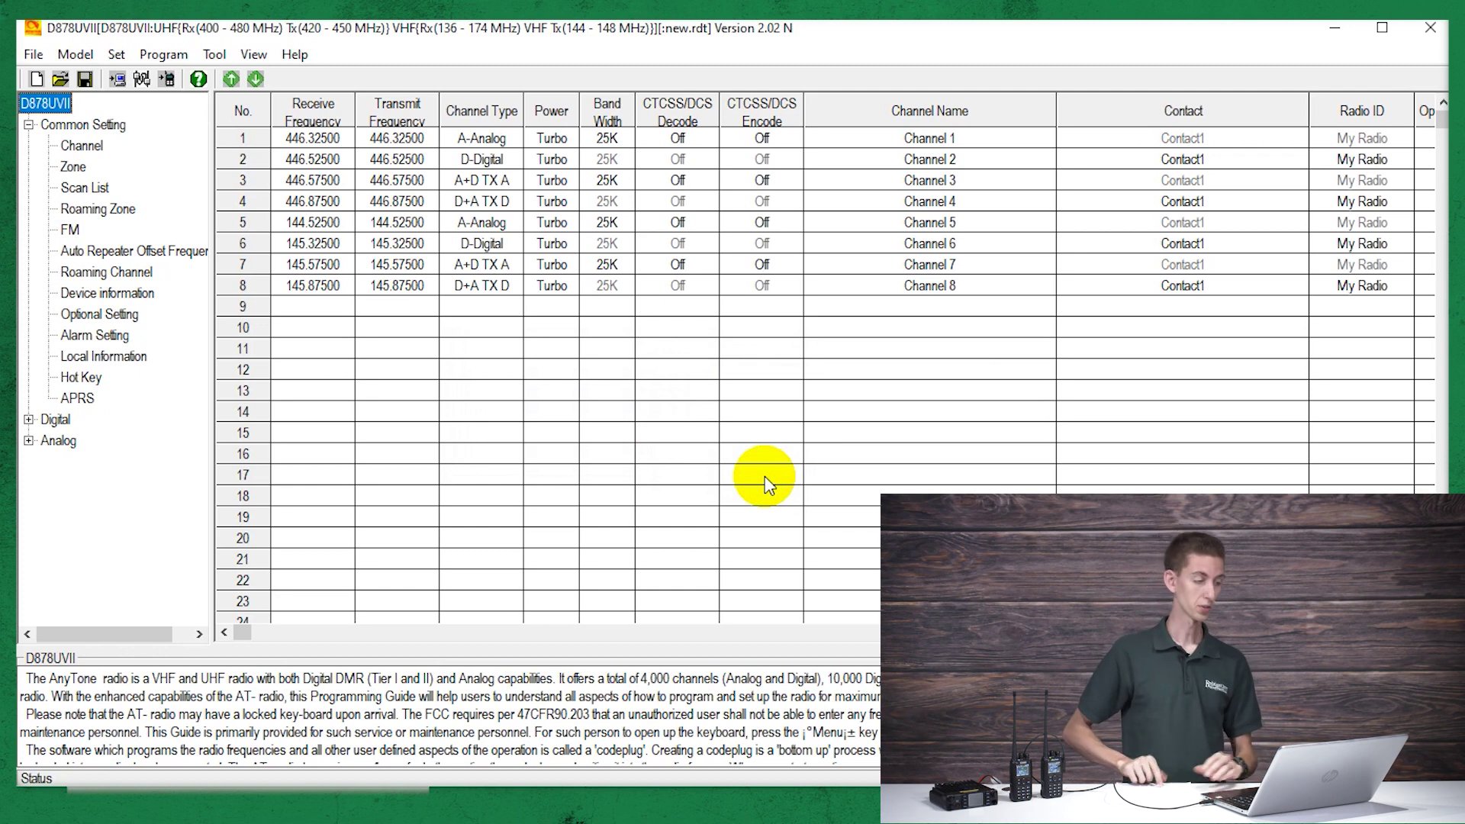
Check that GPS, Bluetooth, APRS and Analog APRS RX are enabled in the annex function options
left_click(166, 79)
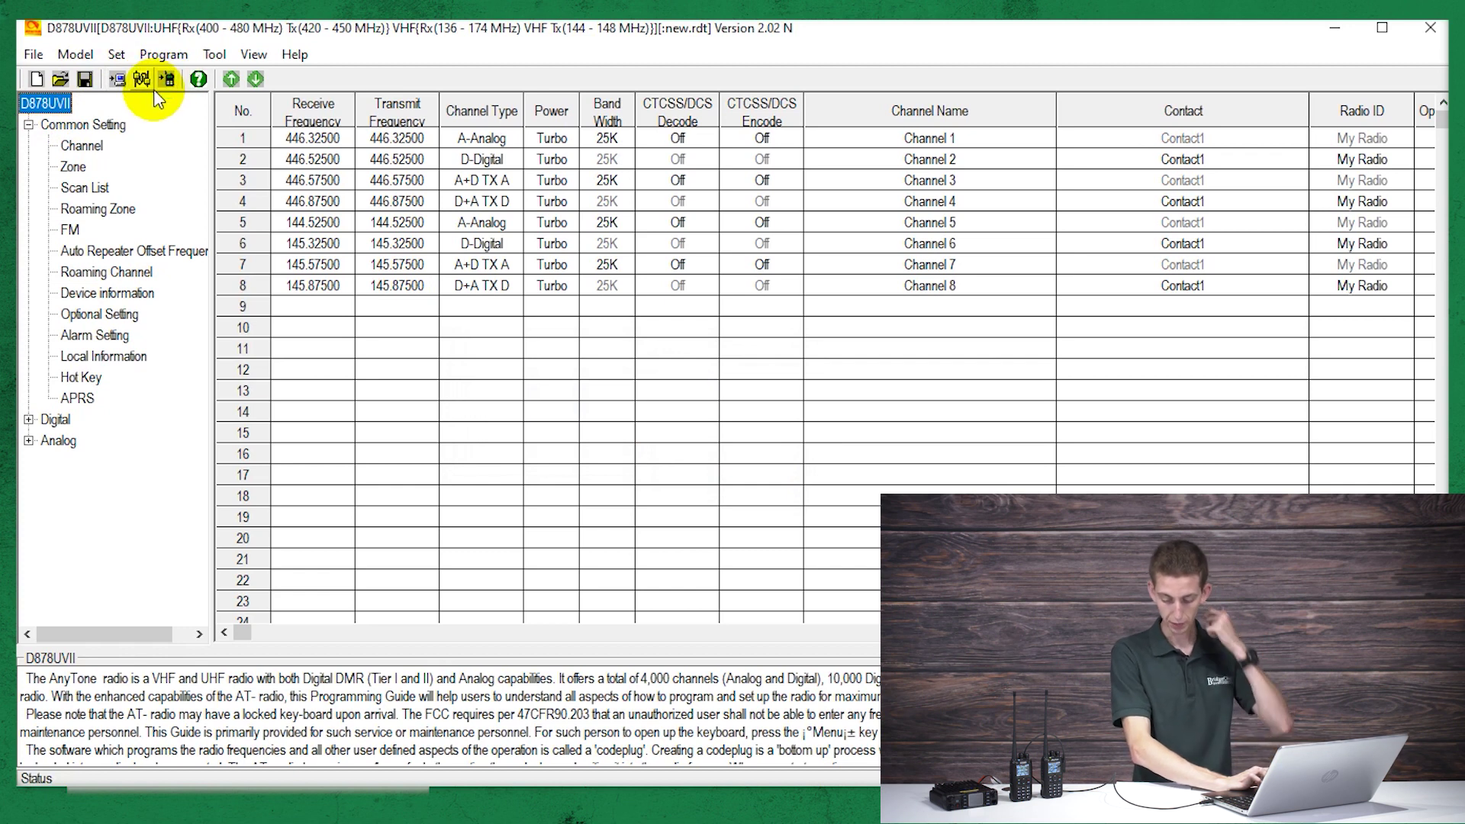
left_click(213, 55)
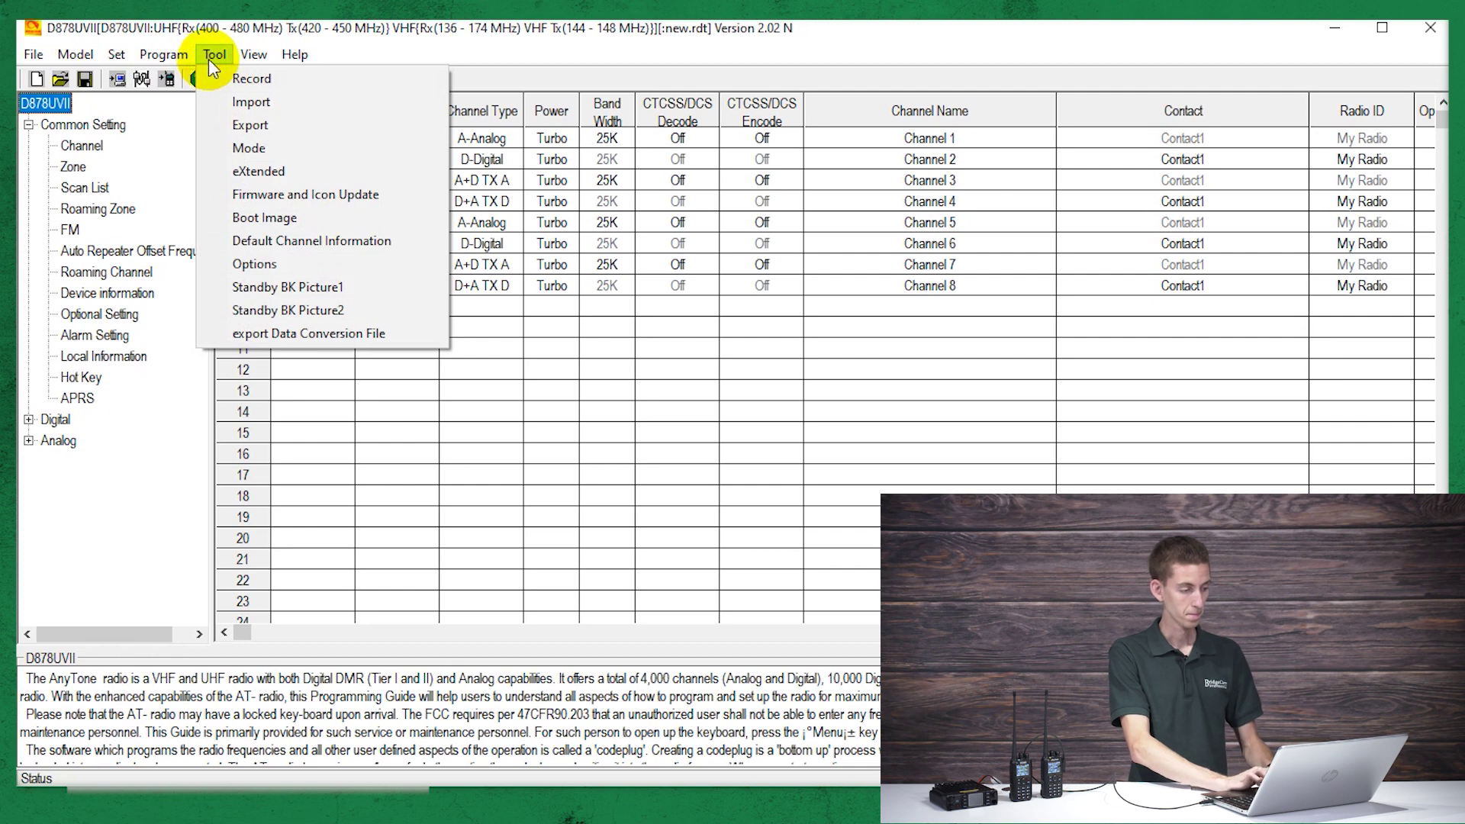
left_click(278, 264)
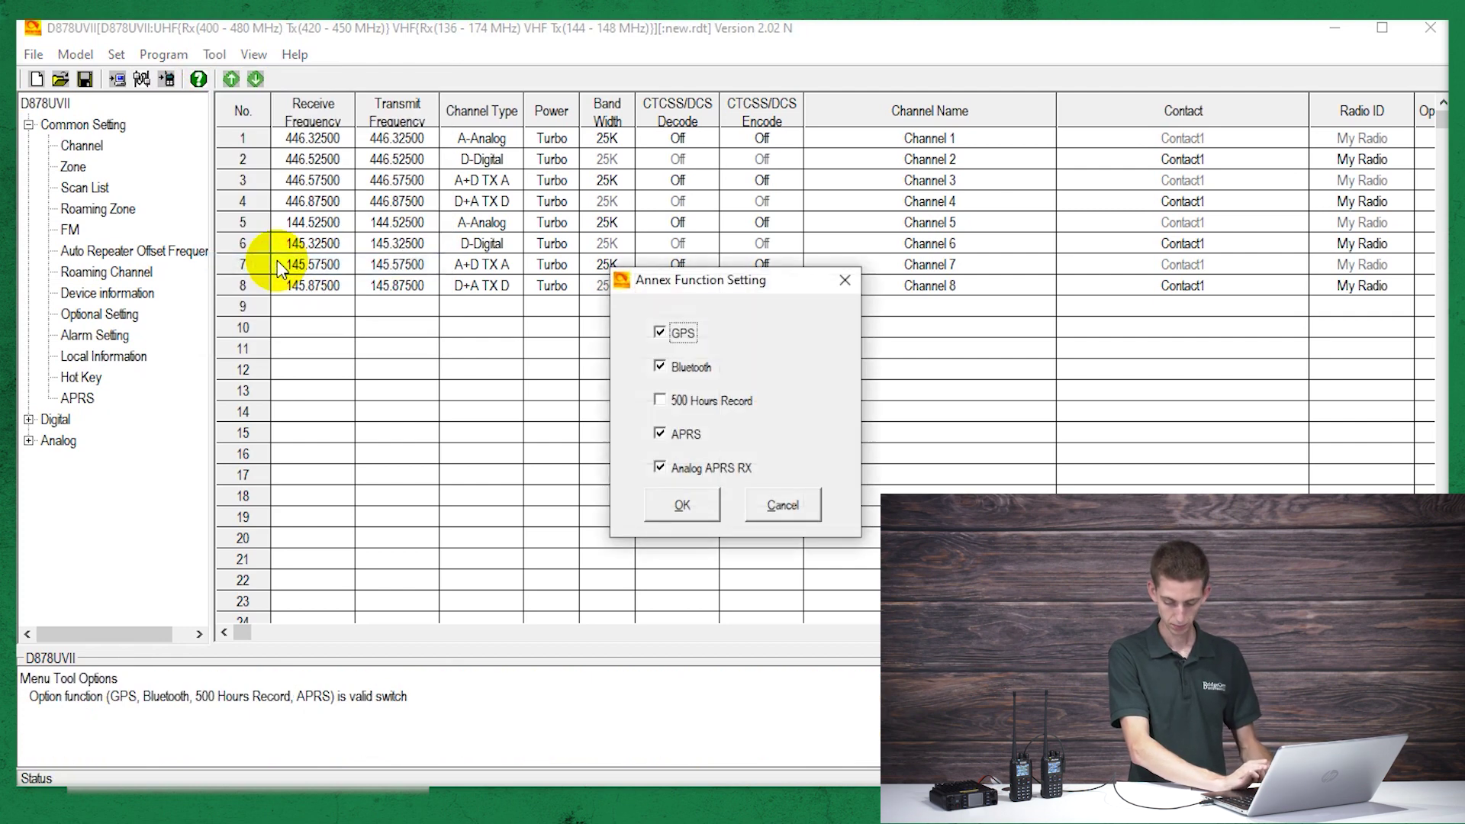
left_click(683, 508)
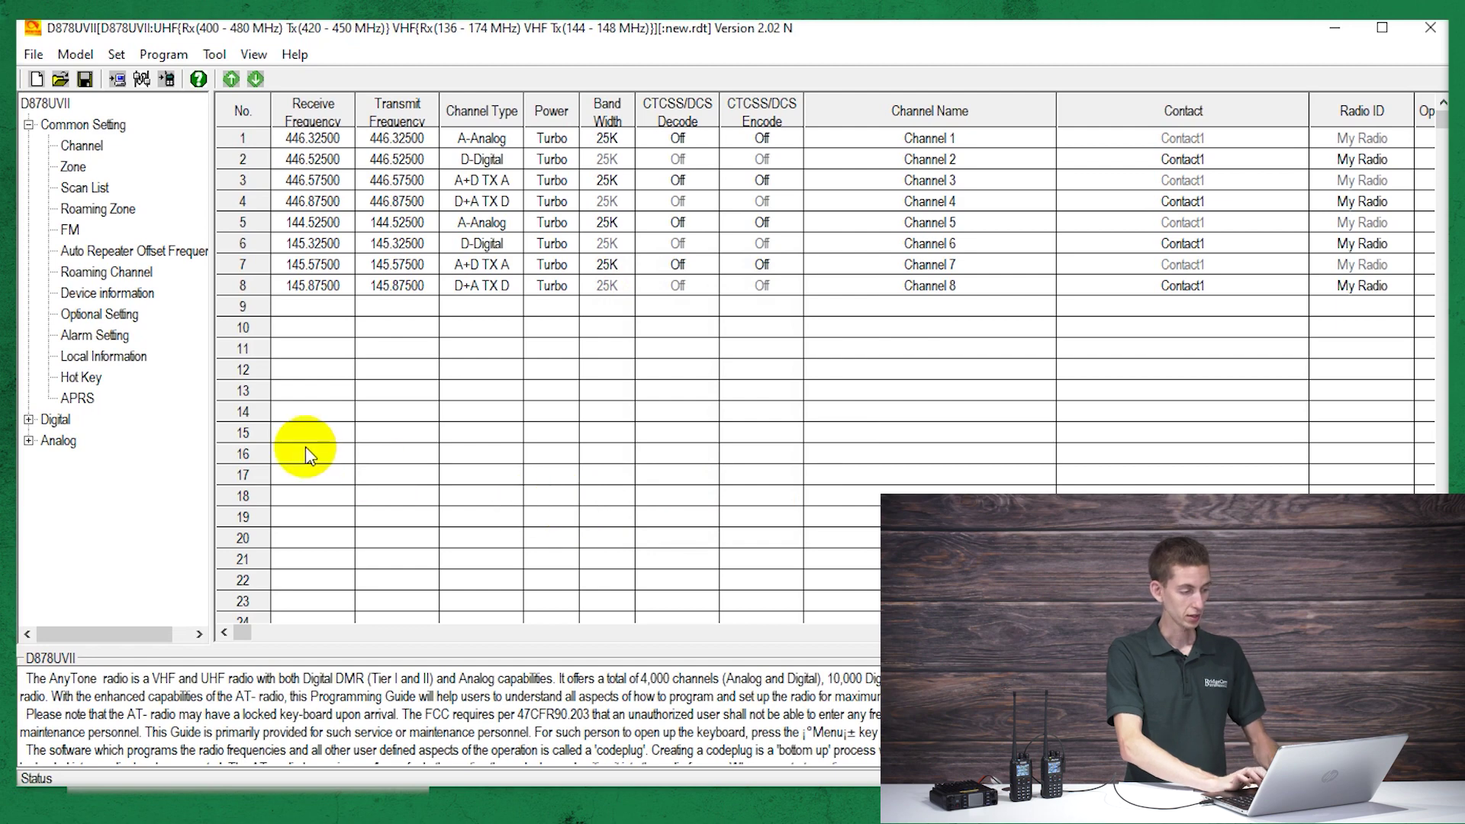
Turn GPS on in the GPS/Ranging optional settings and save the change
double_click(89, 312)
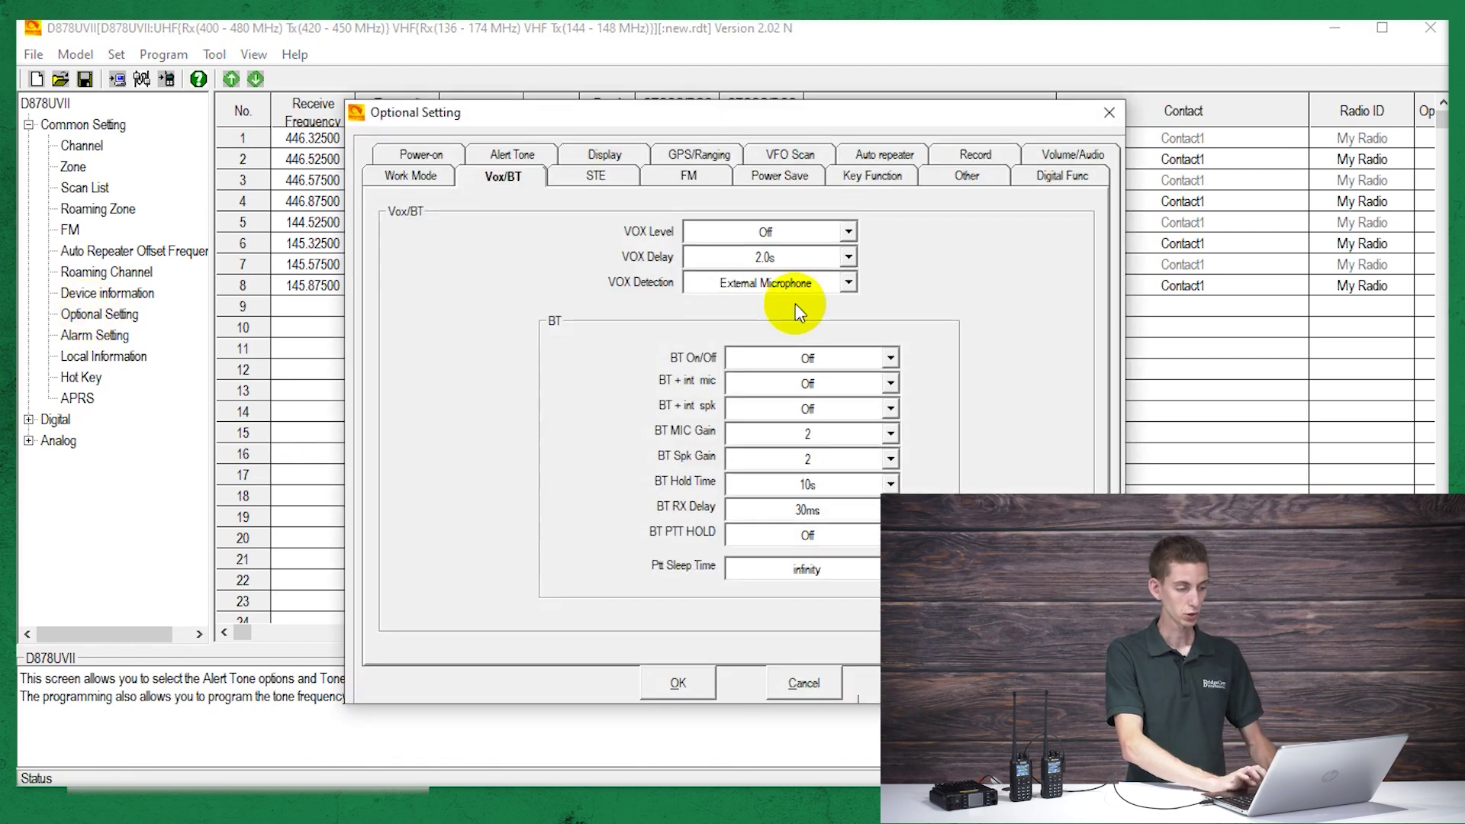
left_click(698, 156)
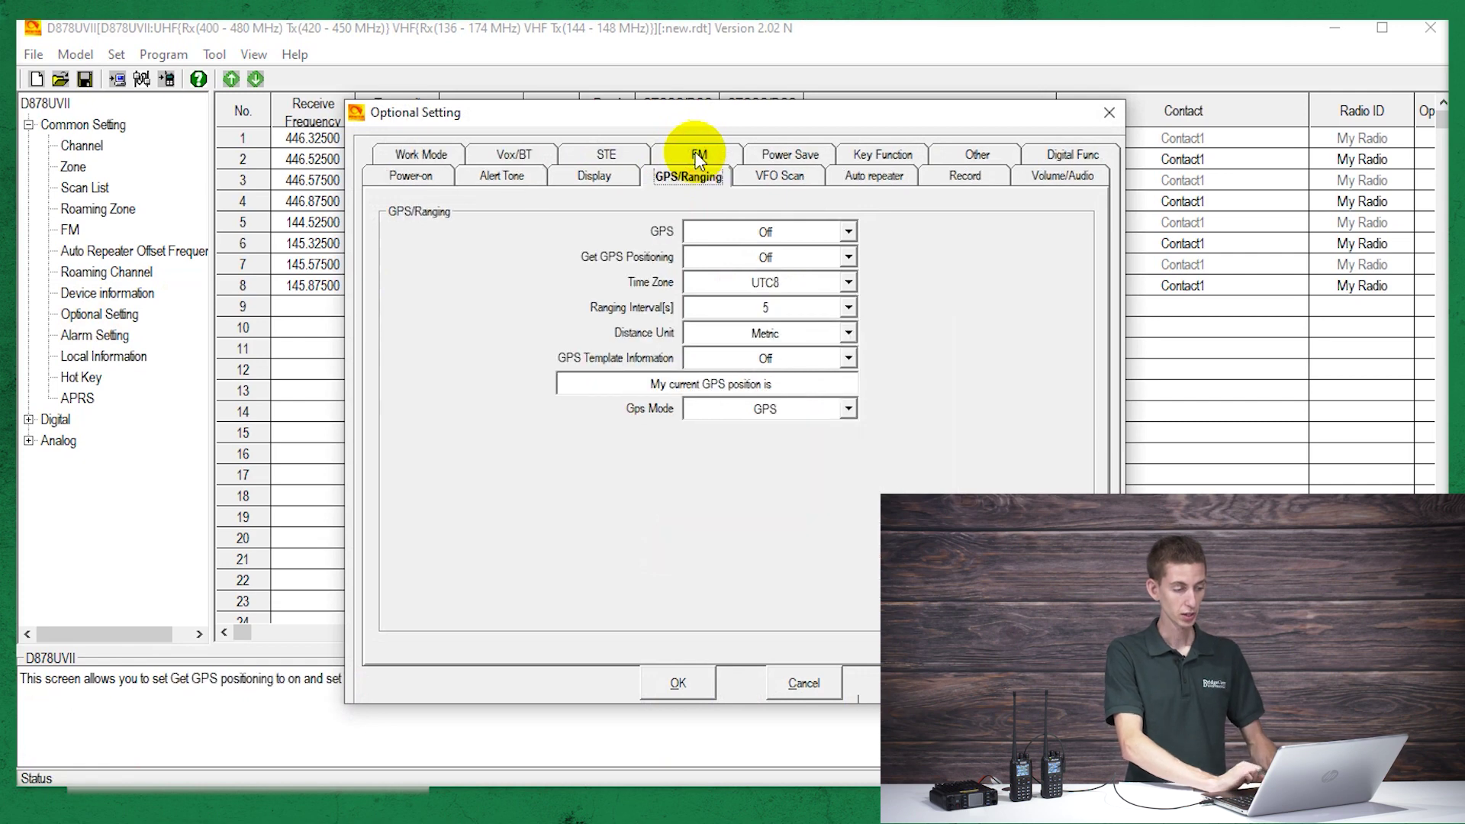
left_click(710, 229)
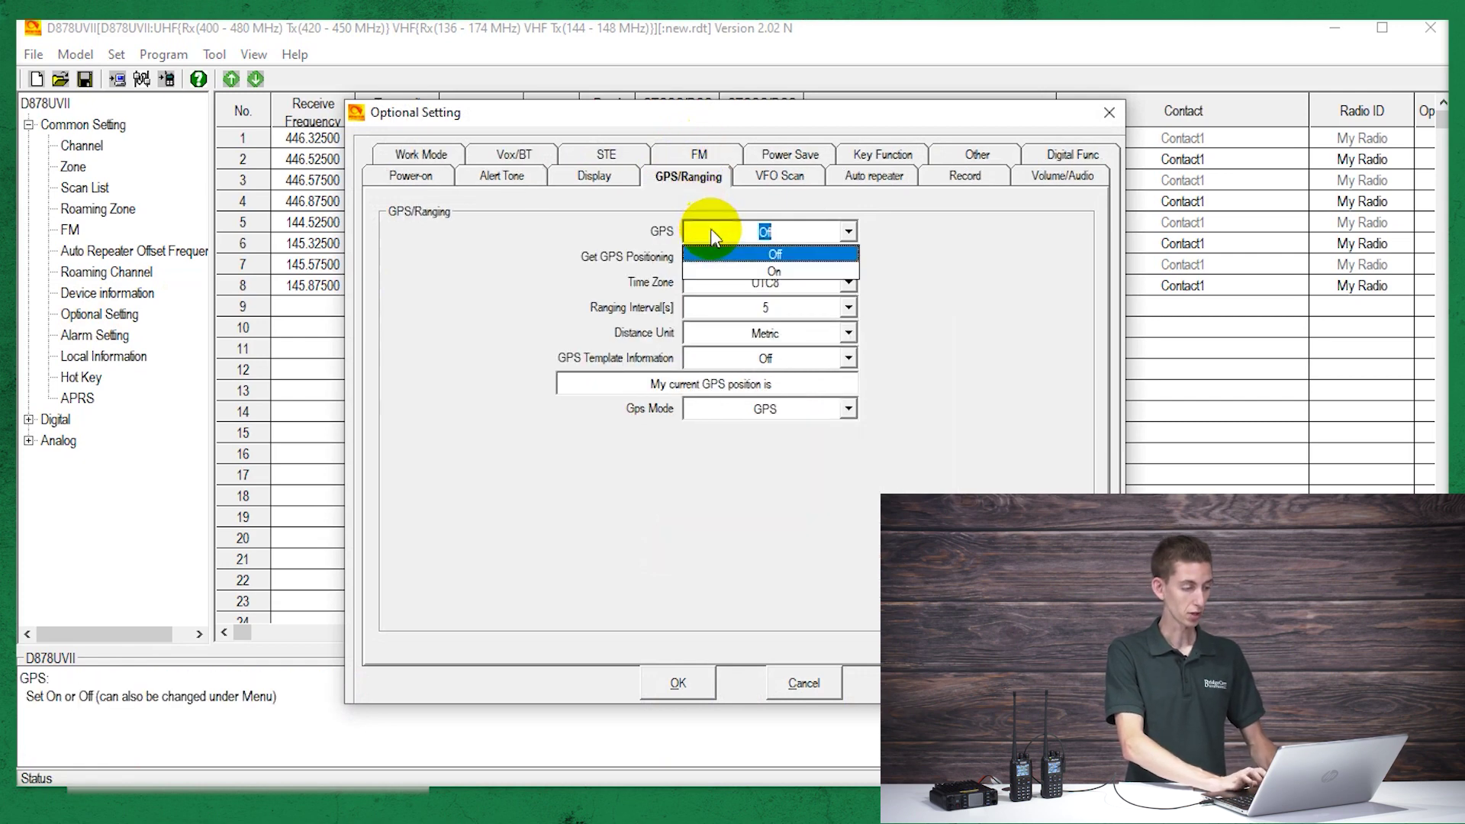
left_click(717, 271)
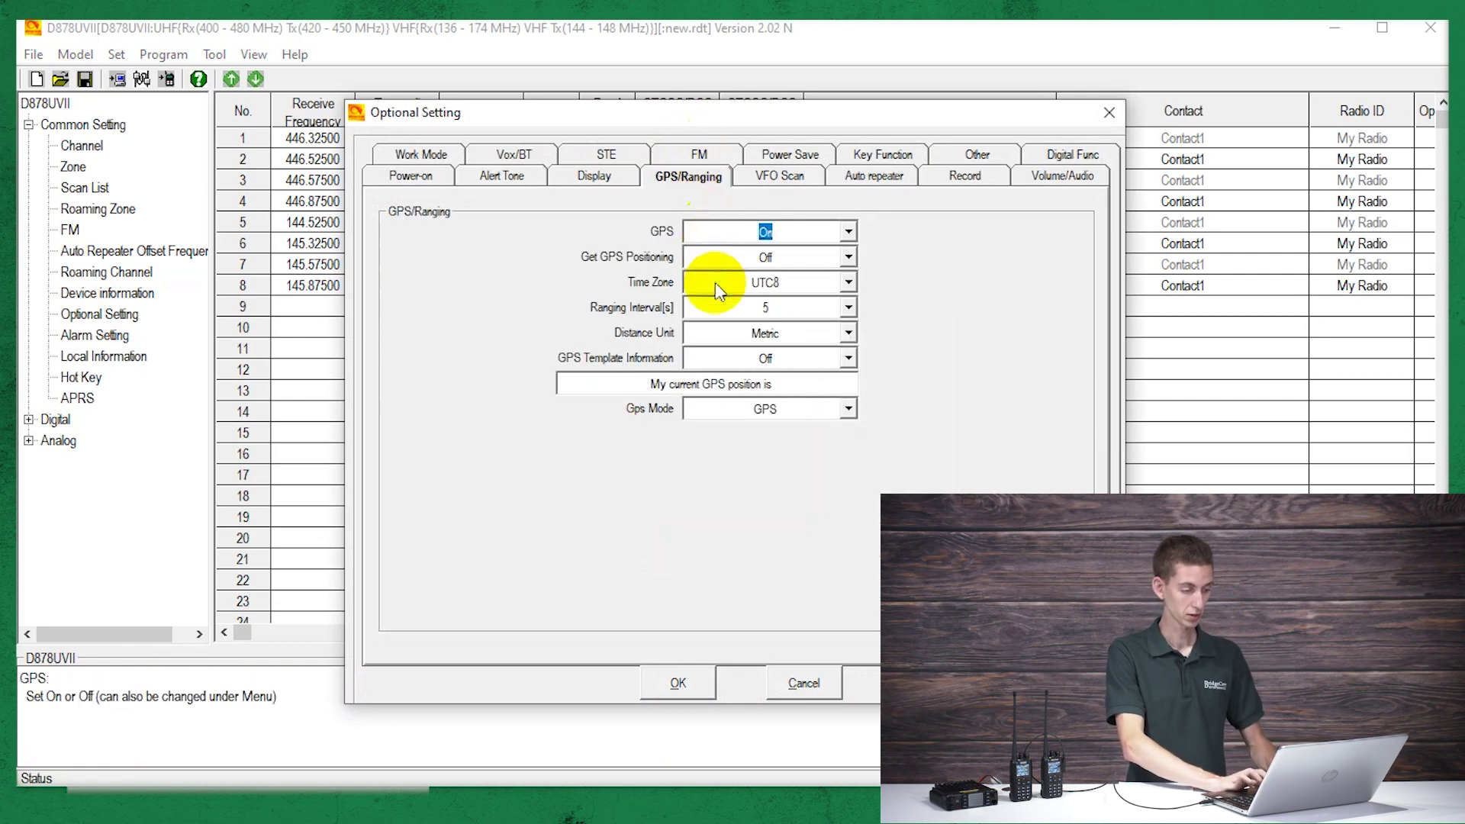
left_click(677, 681)
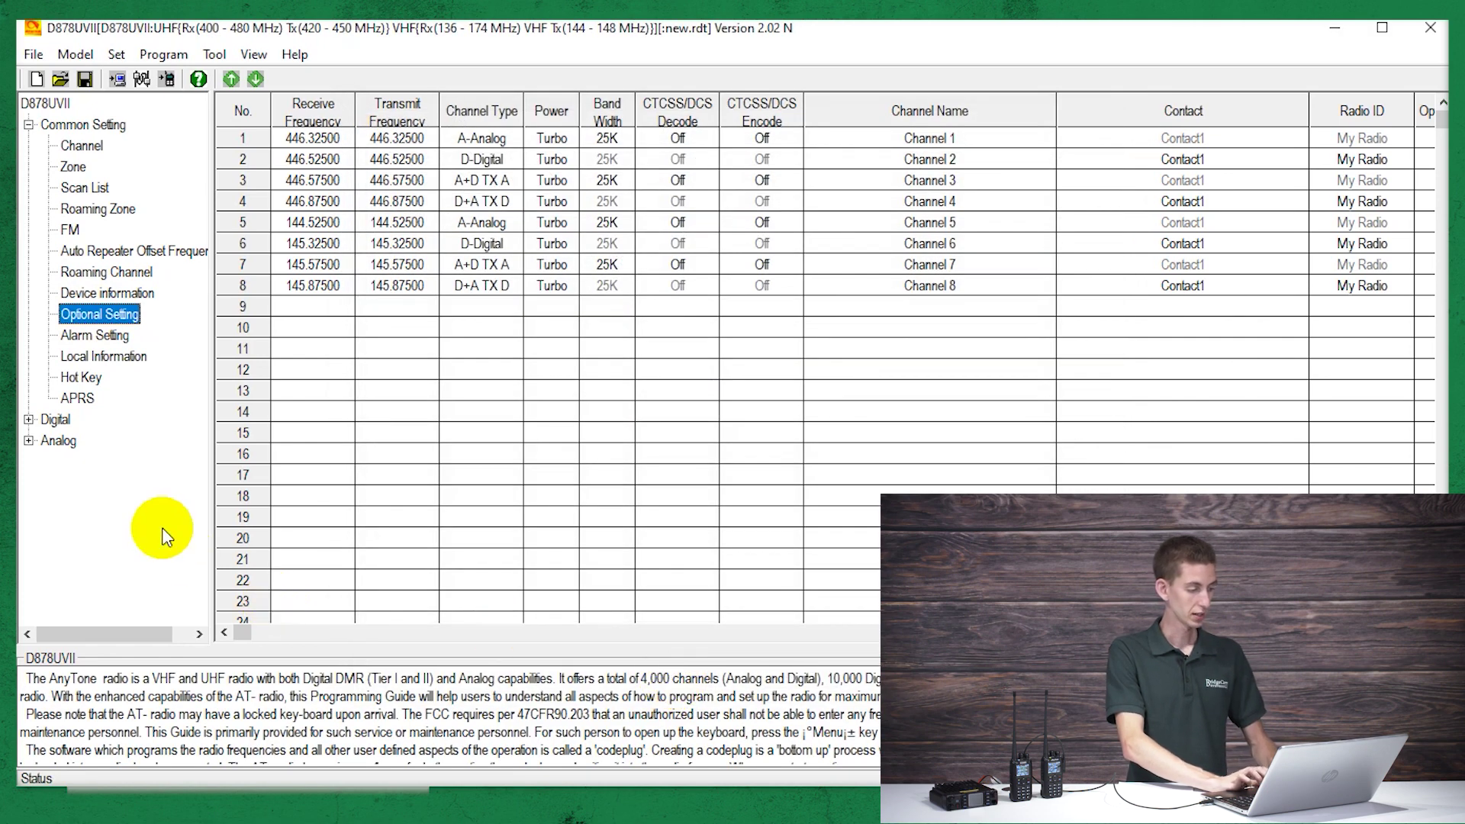
Open the APRS settings and set the APRS Auto TX interval to 30 seconds
double_click(87, 405)
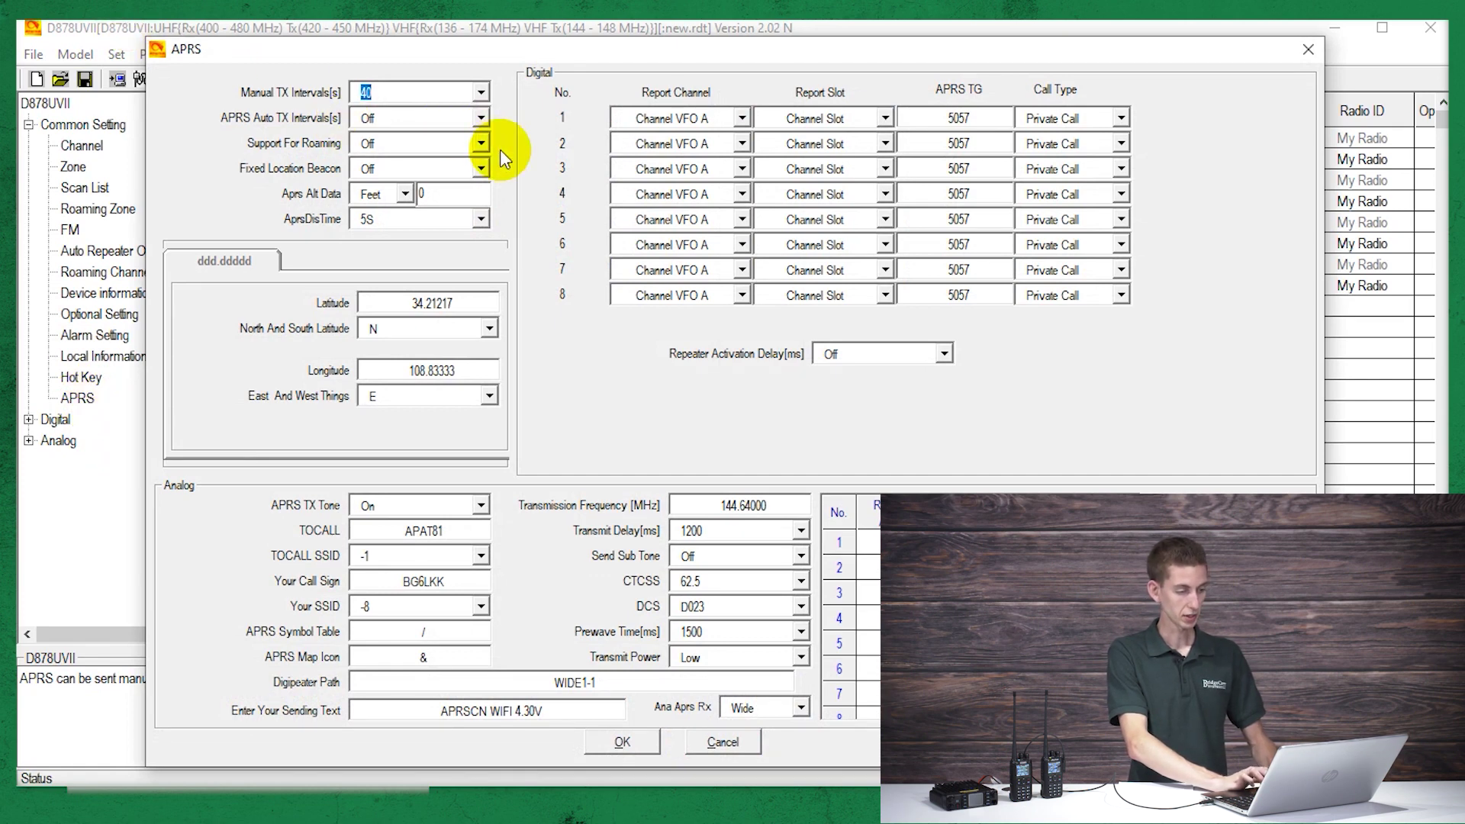
left_click(374, 120)
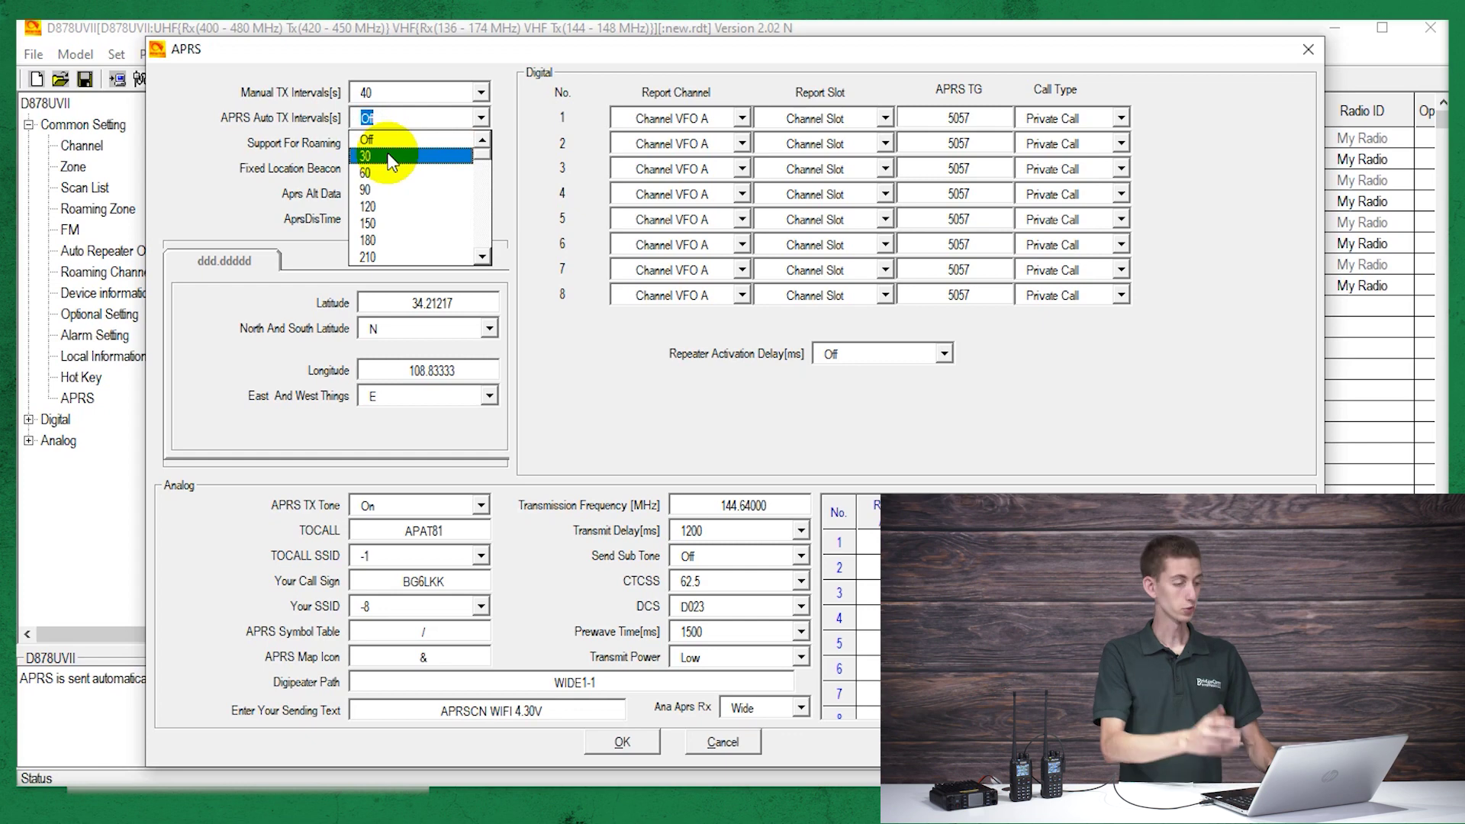
left_click(389, 157)
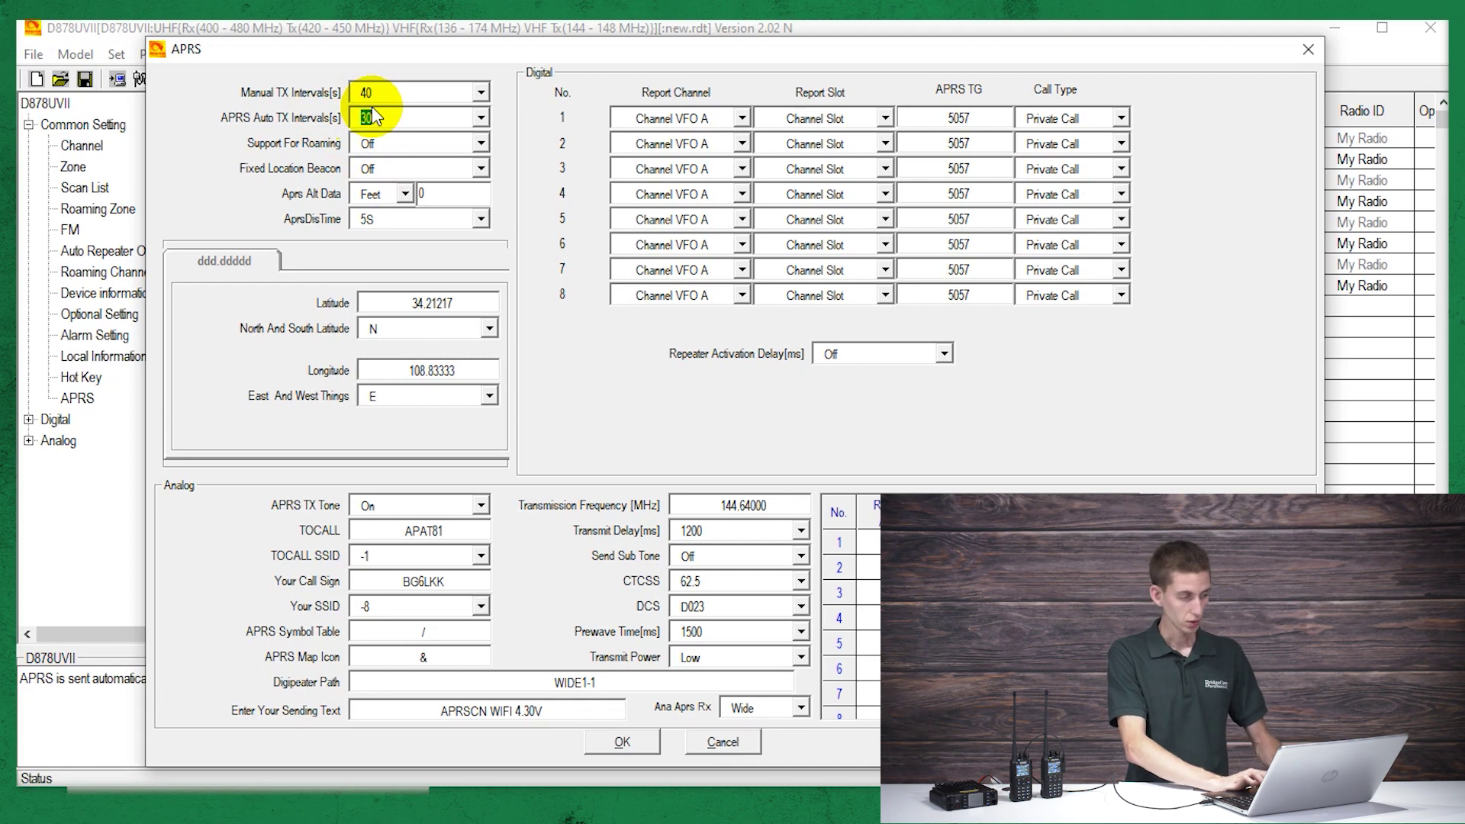
left_click(376, 169)
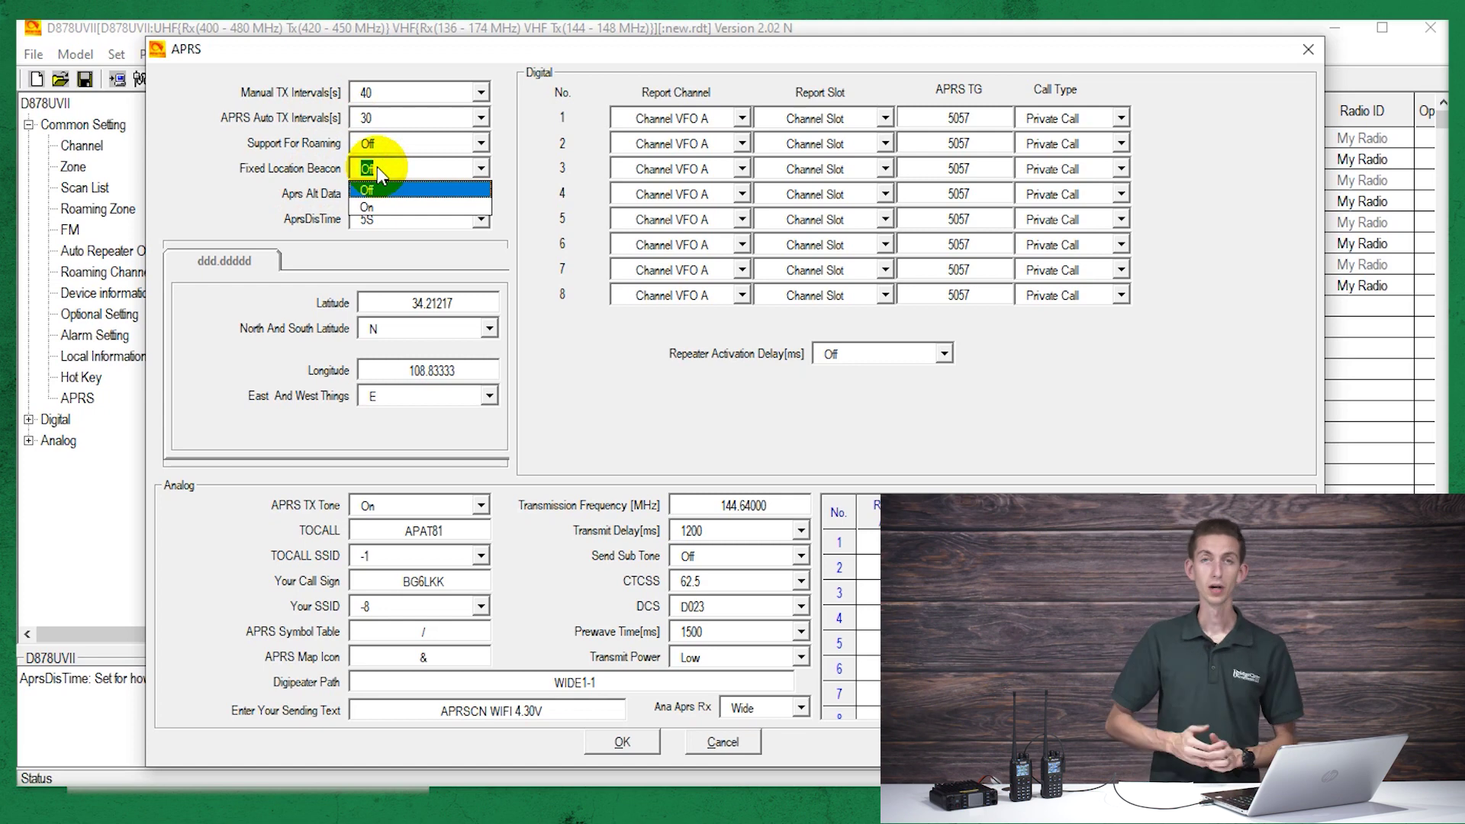
left_click(378, 207)
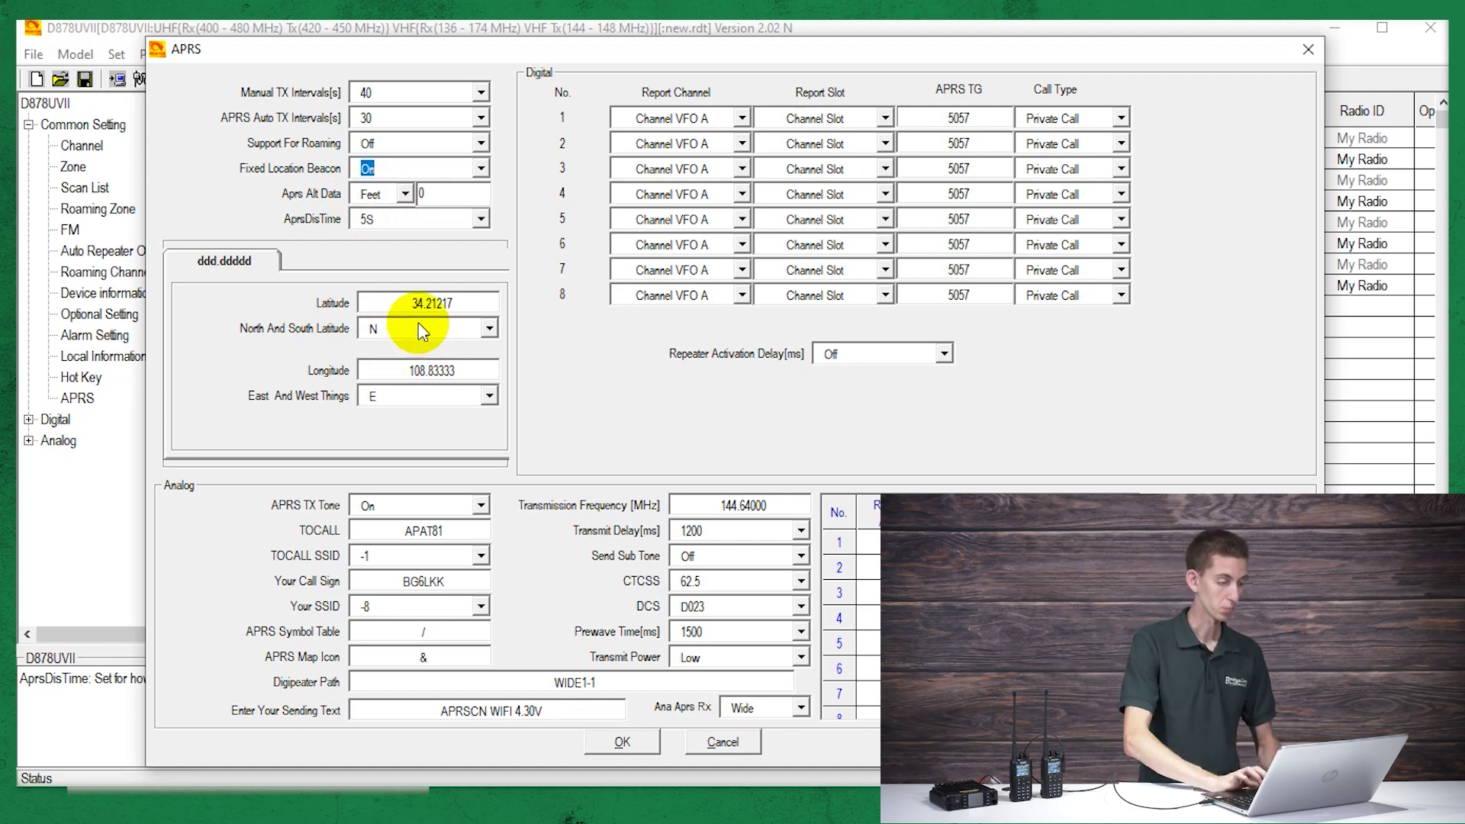
left_click(403, 167)
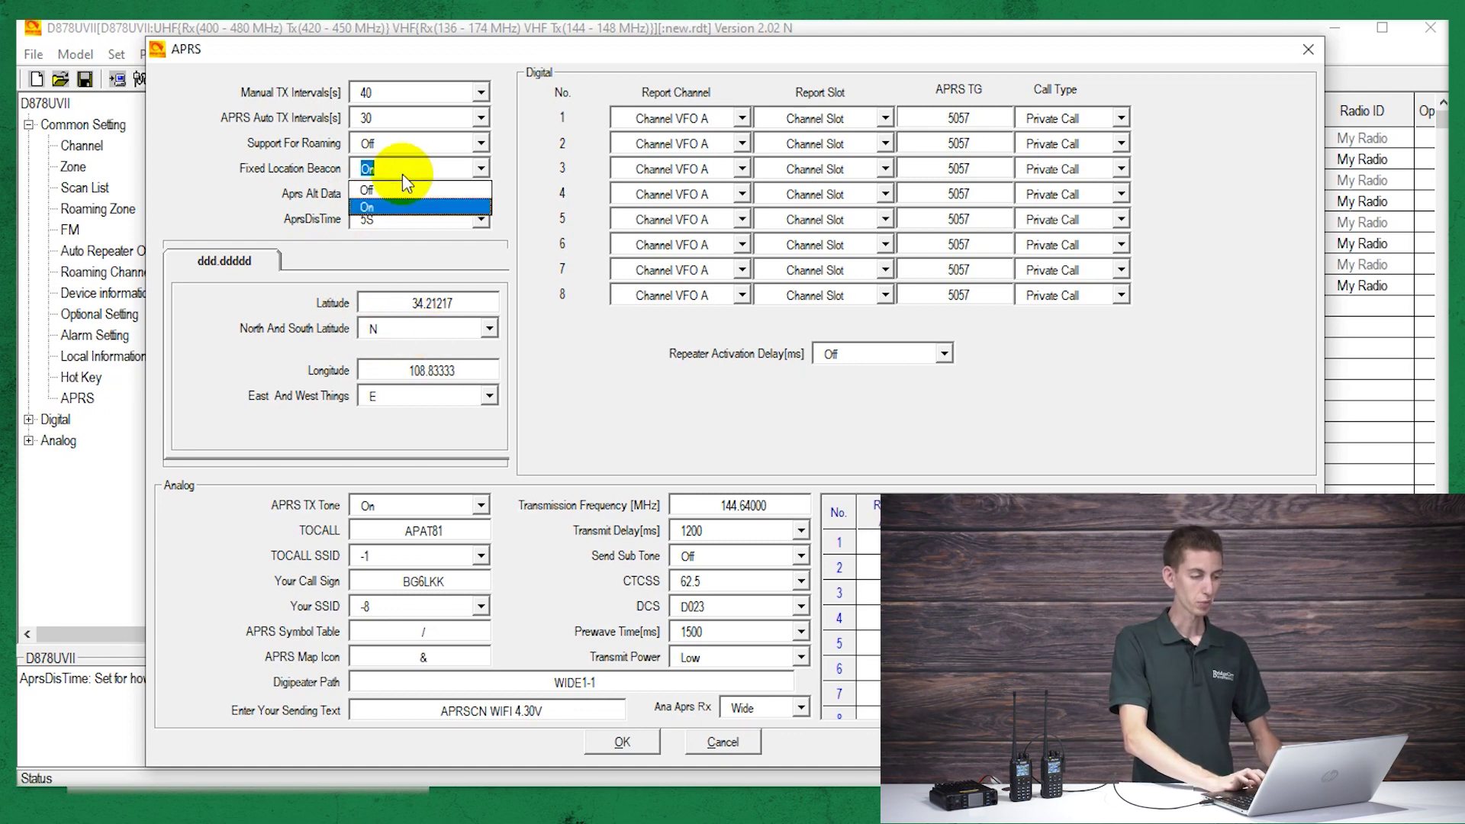
left_click(391, 204)
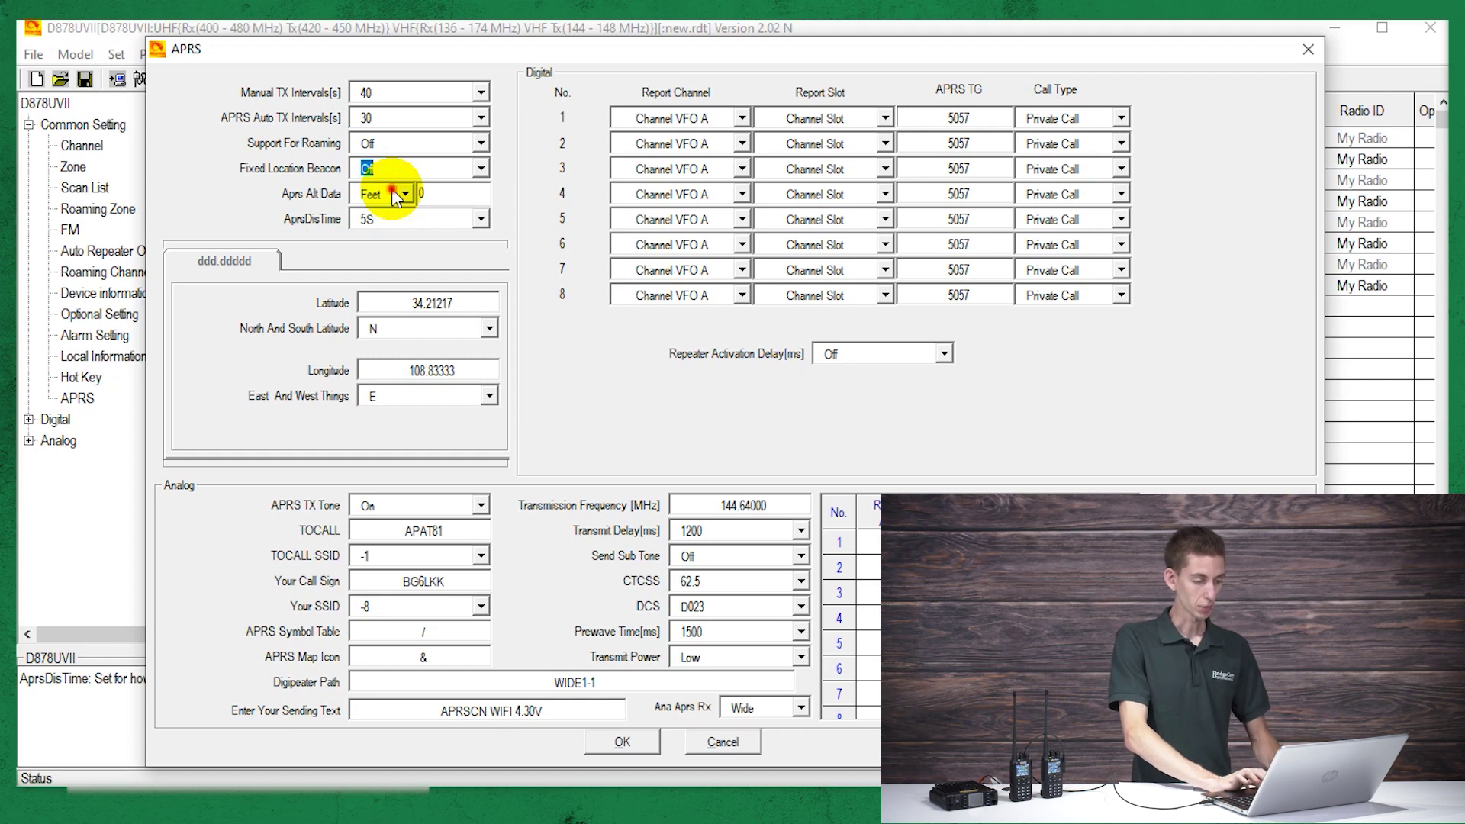
left_click(396, 195)
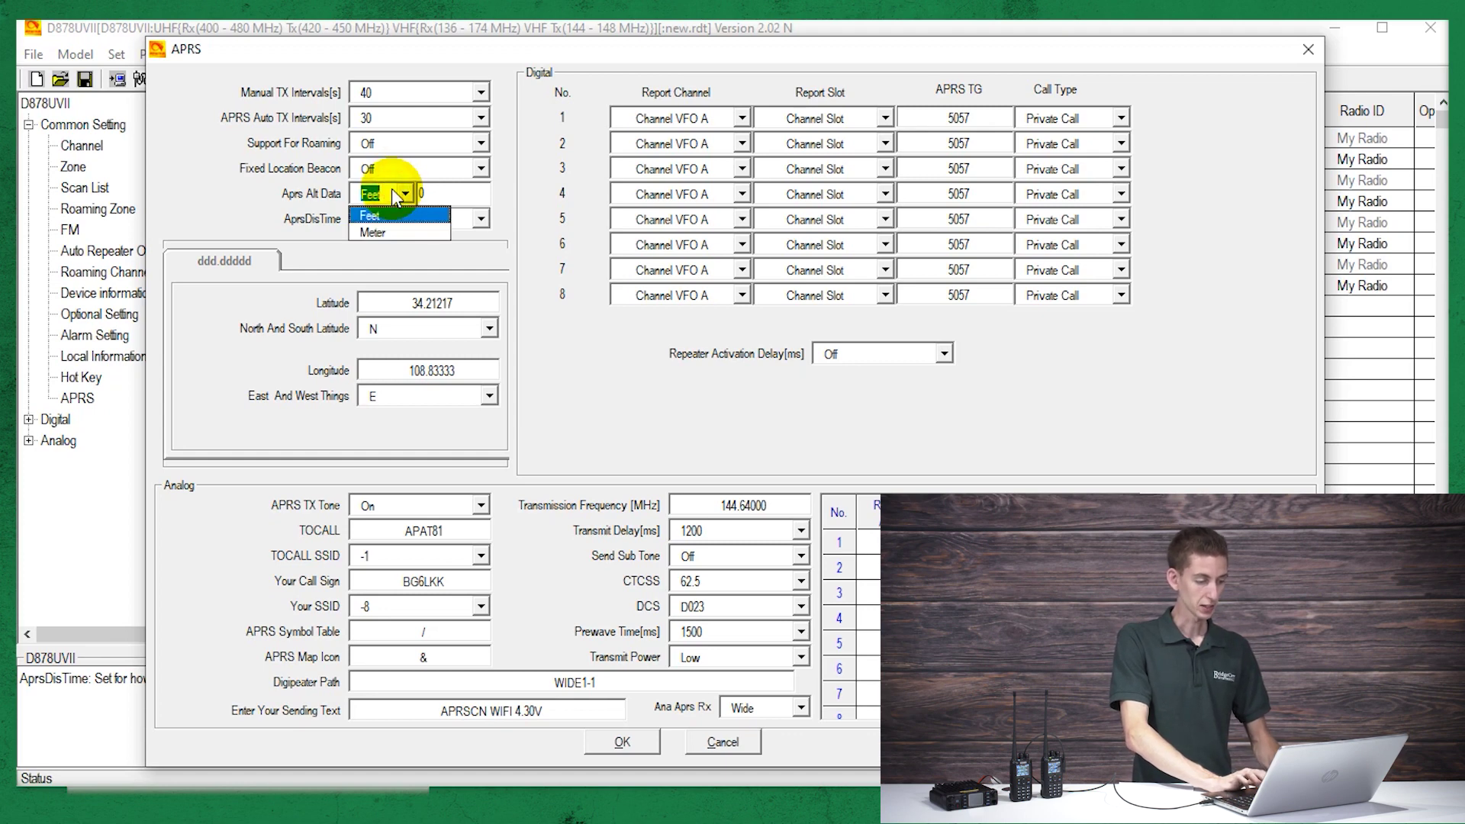
left_click(293, 202)
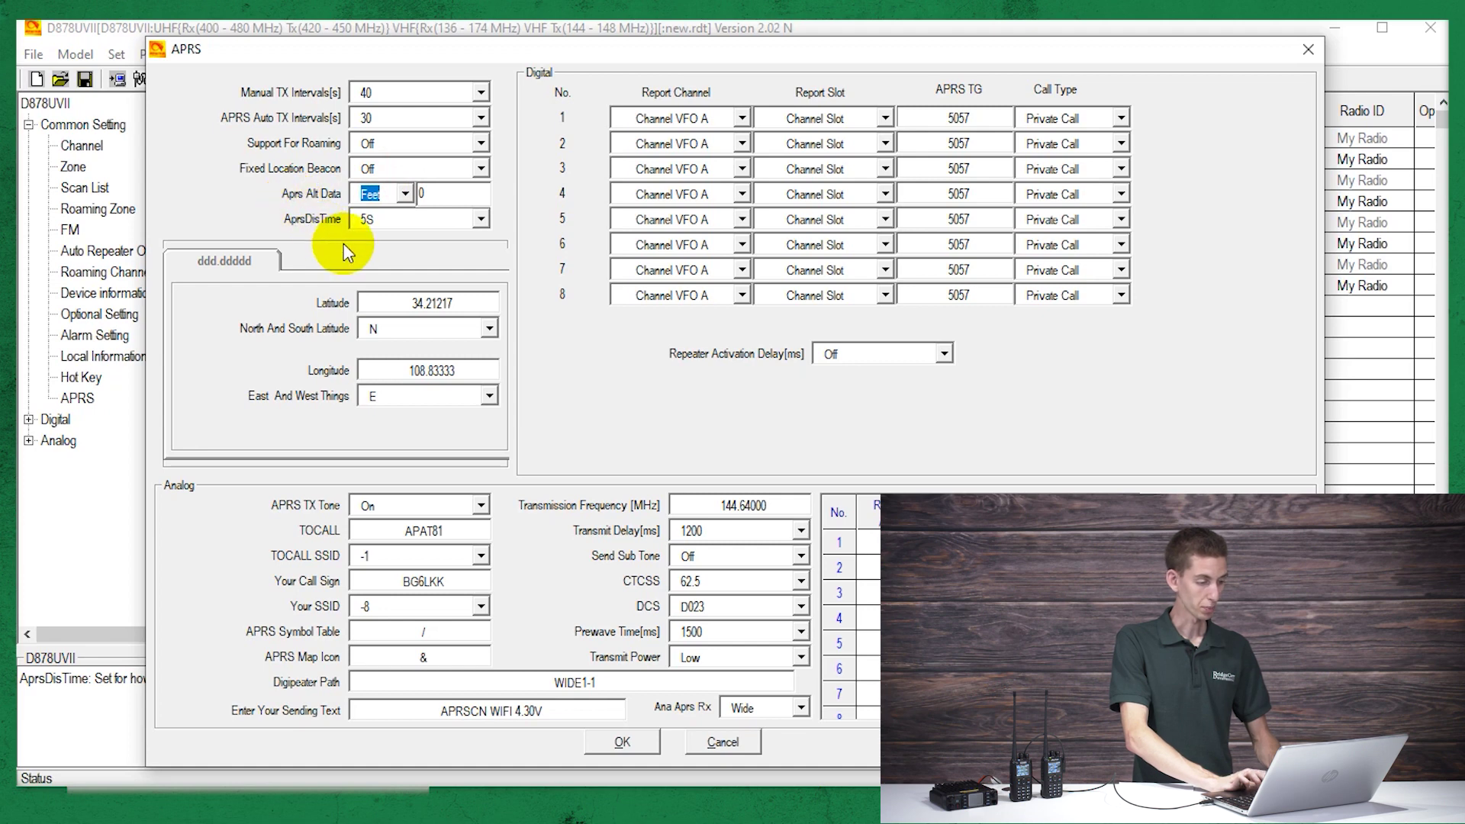
Set AprsDisTime to 15S and turn the analog APRS TX Tone off
left_click(480, 220)
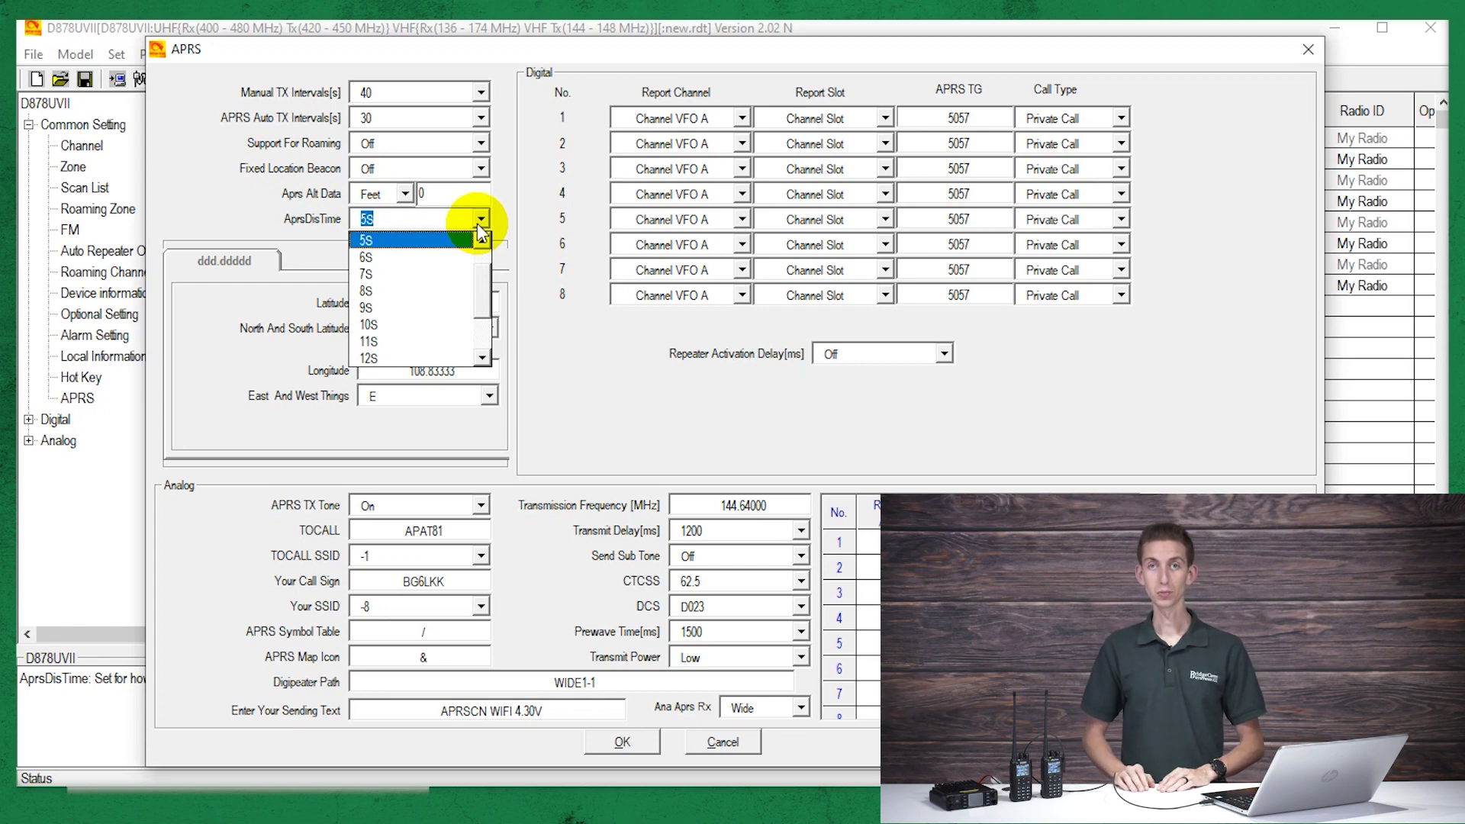
scroll(484, 305, "down", 2)
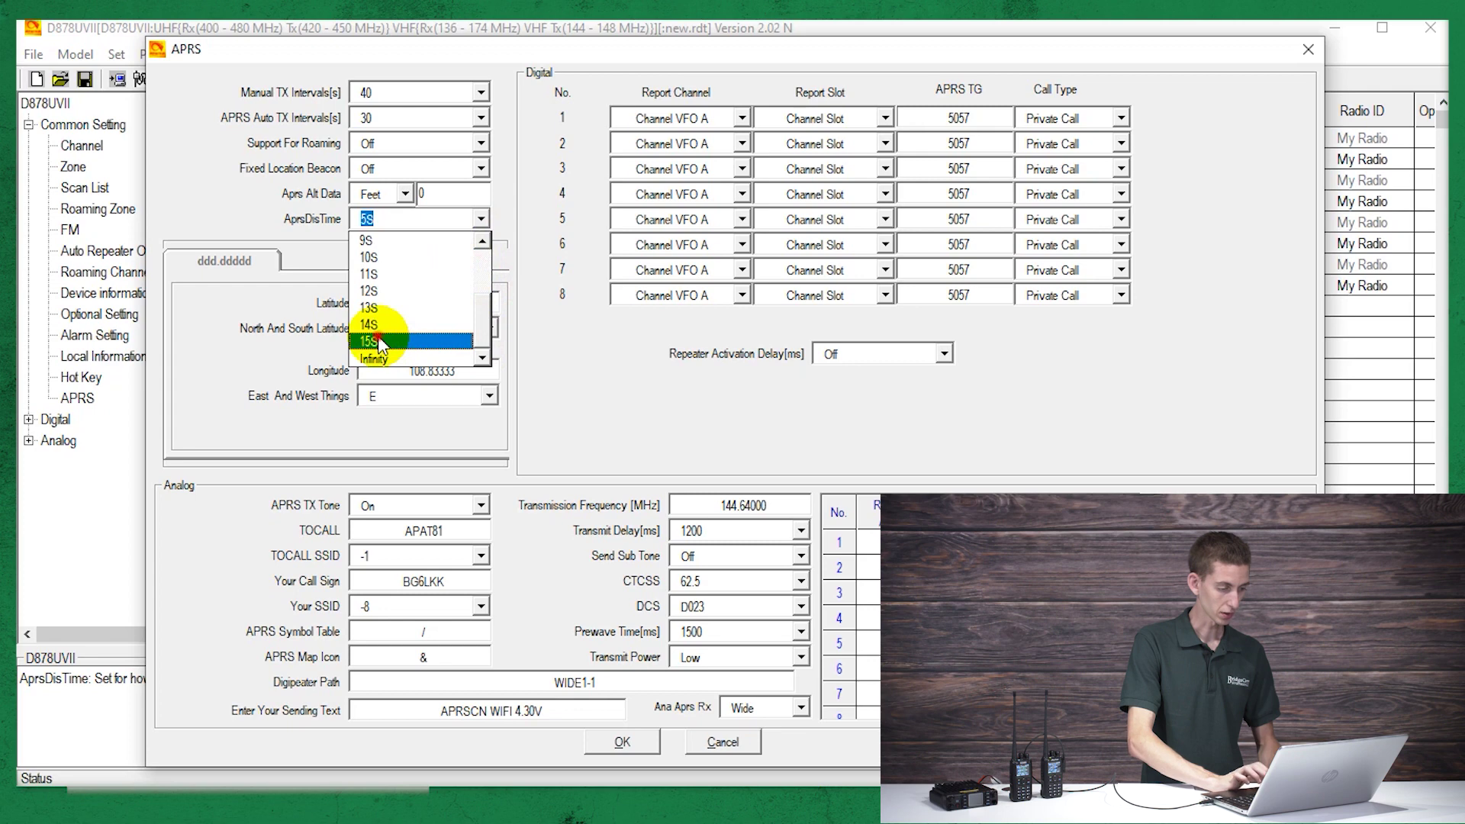
left_click(380, 340)
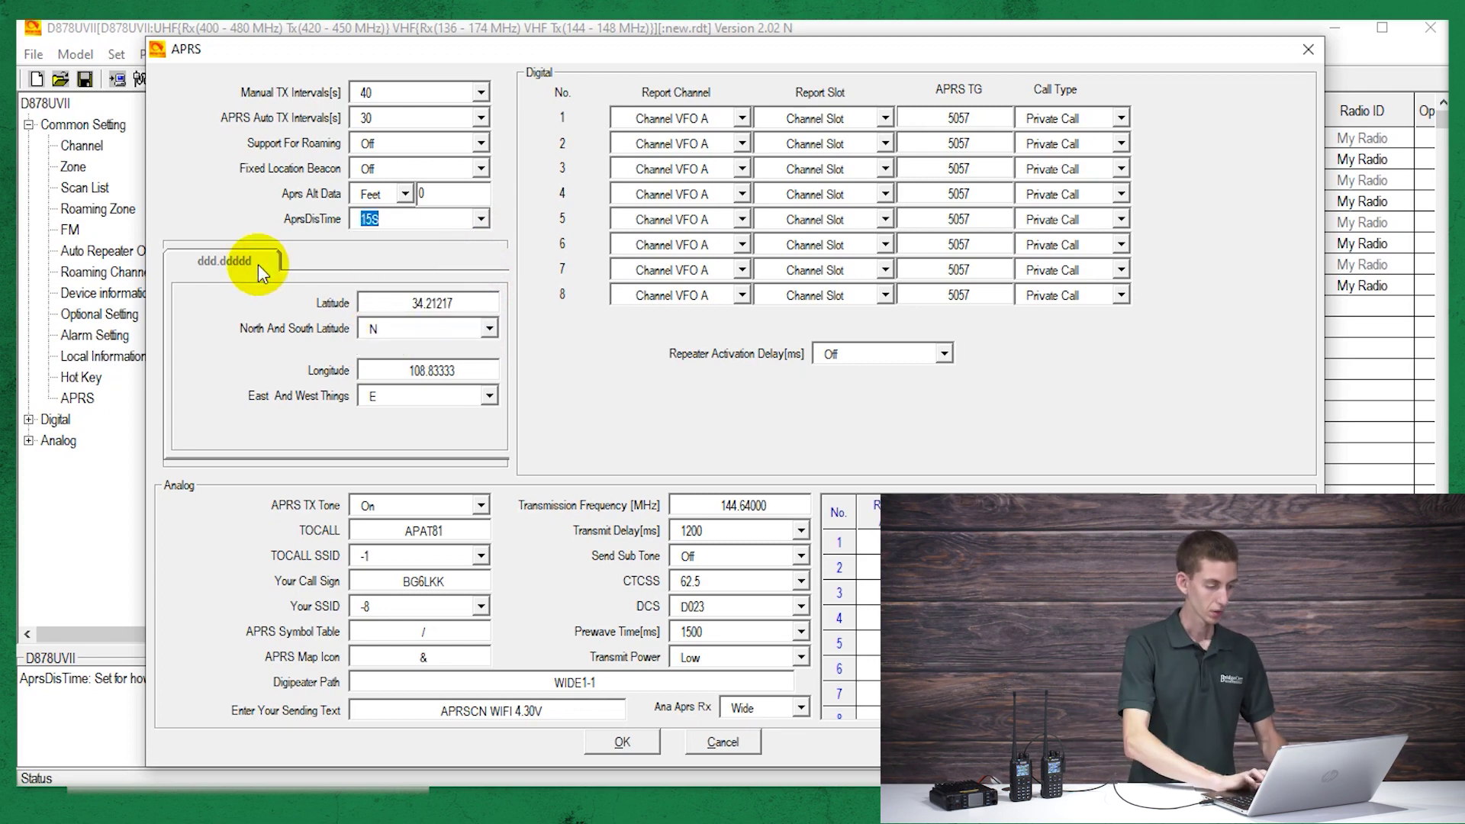
left_click(377, 505)
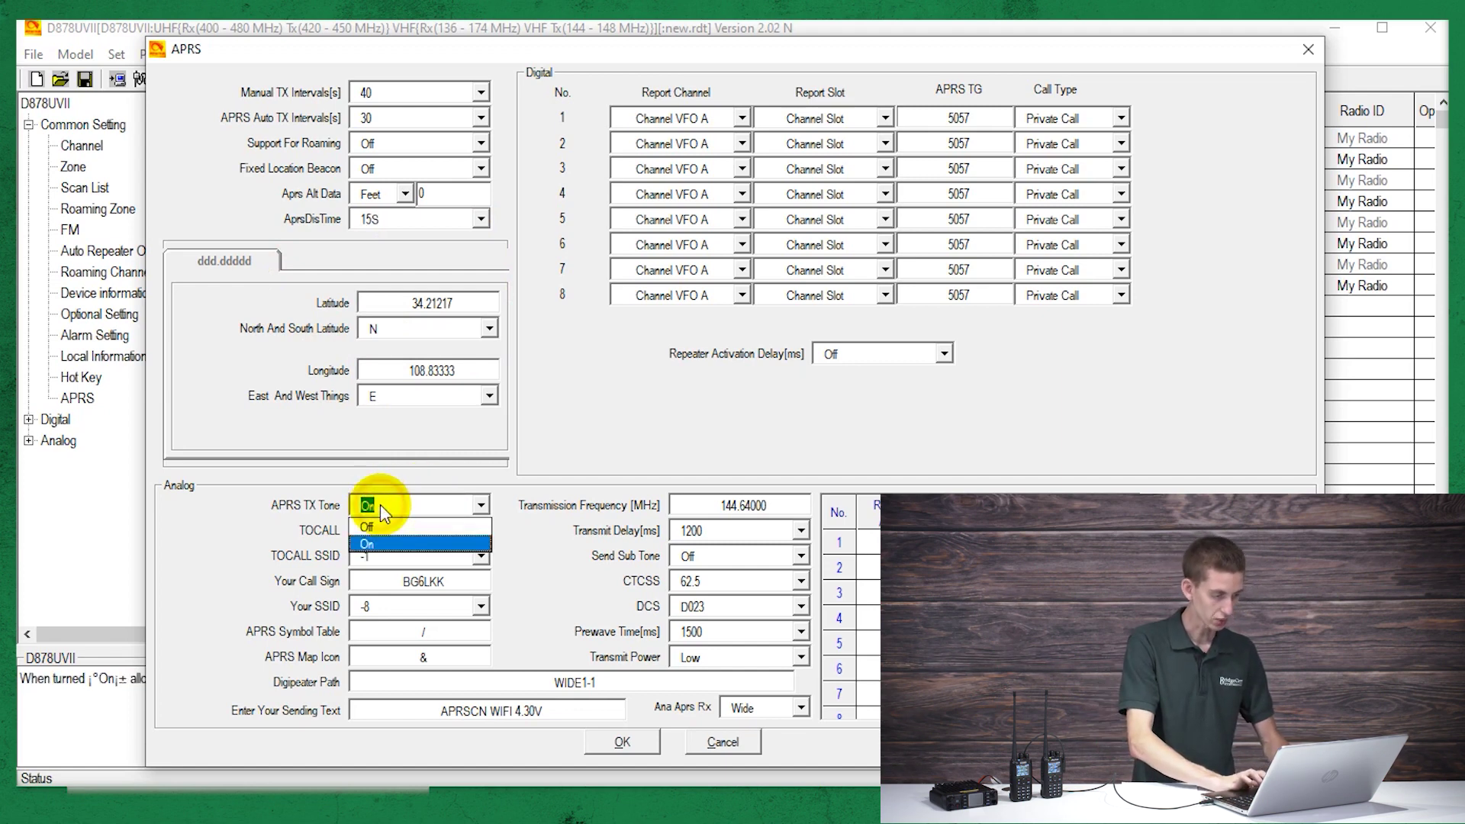
left_click(384, 534)
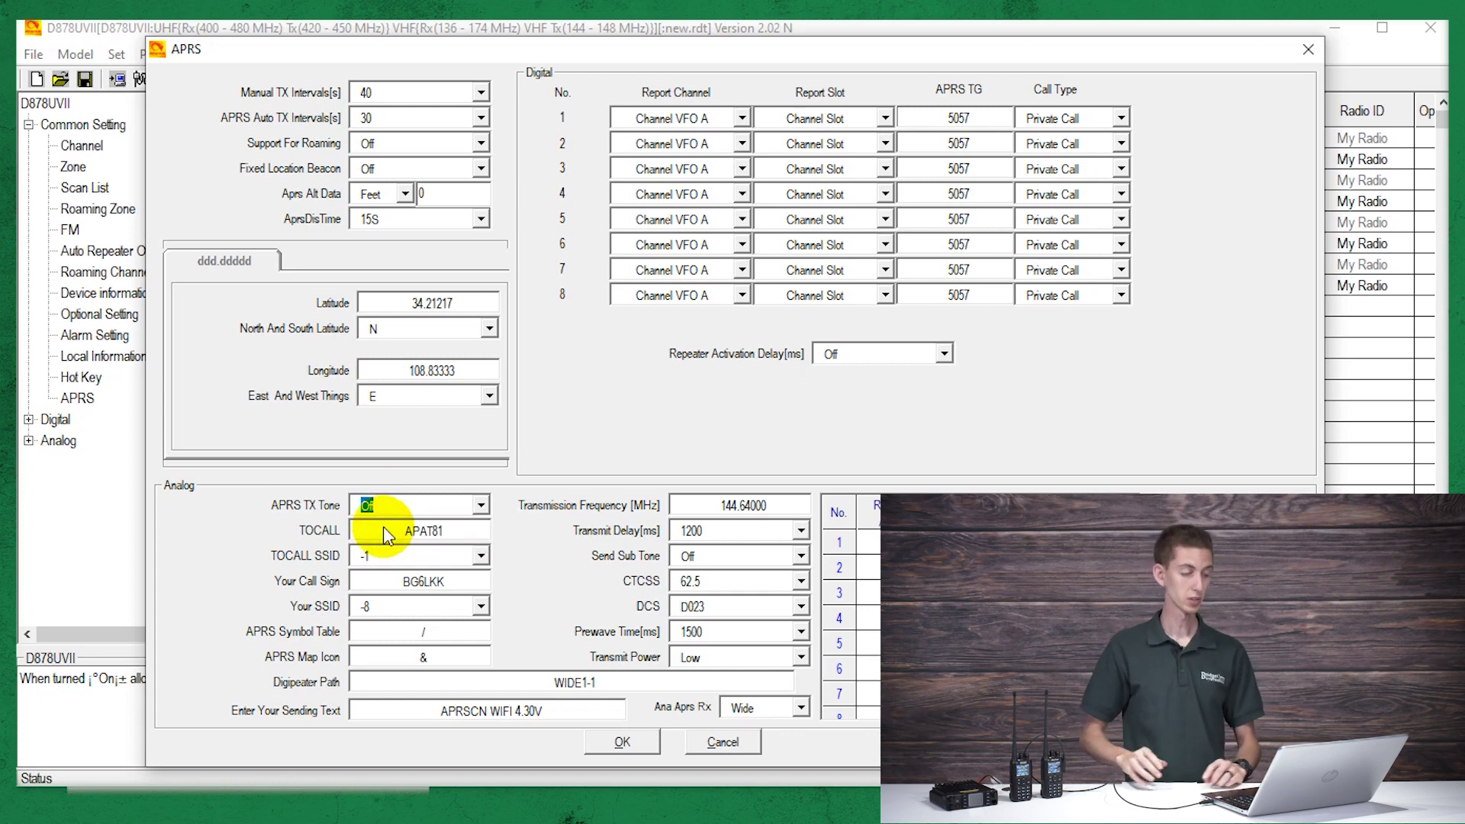
Replace the analog APRS call sign with the operator's own call sign and set Your SSID to -7
double_click(461, 530)
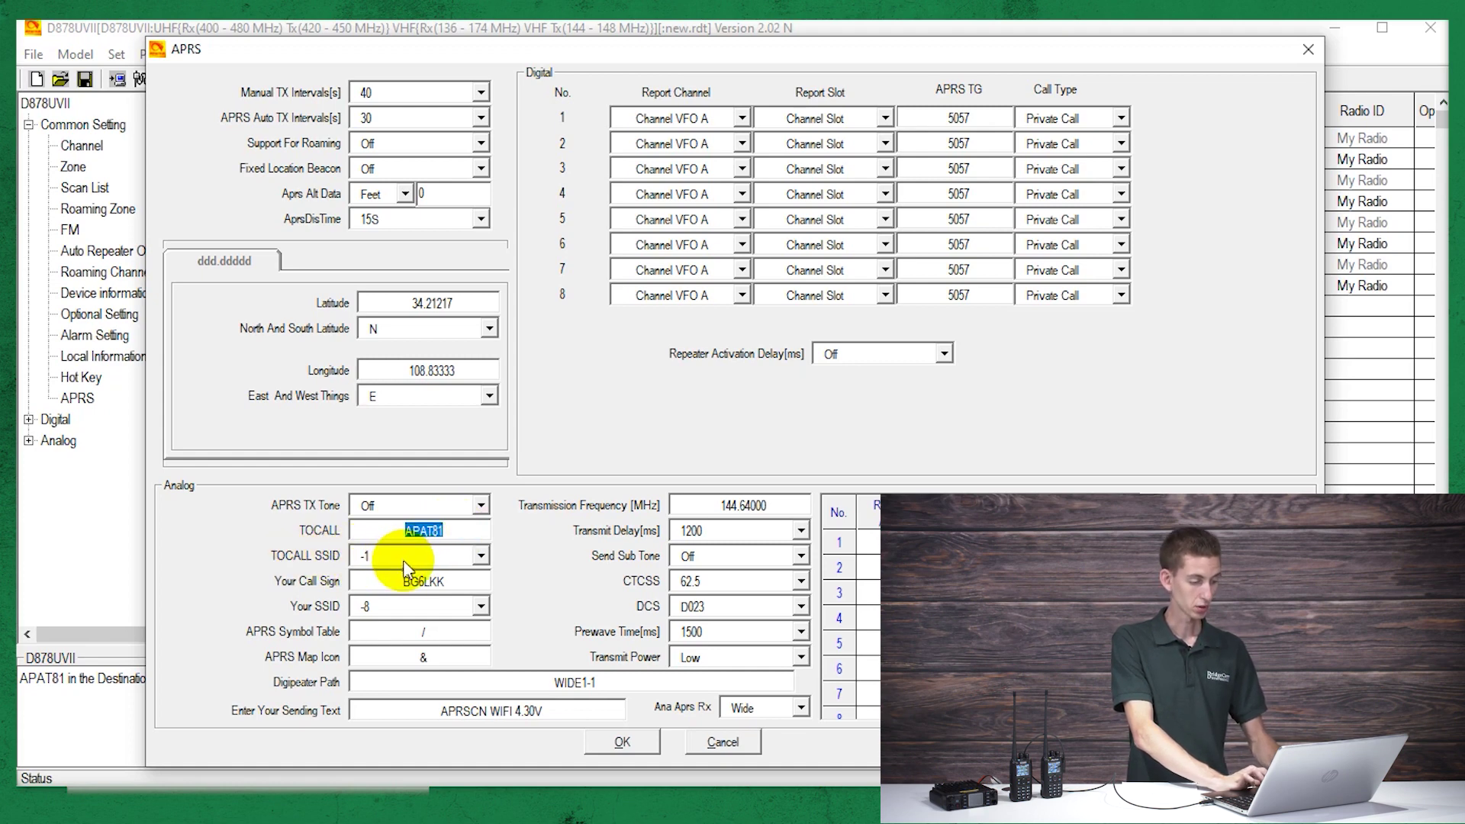
double_click(372, 586)
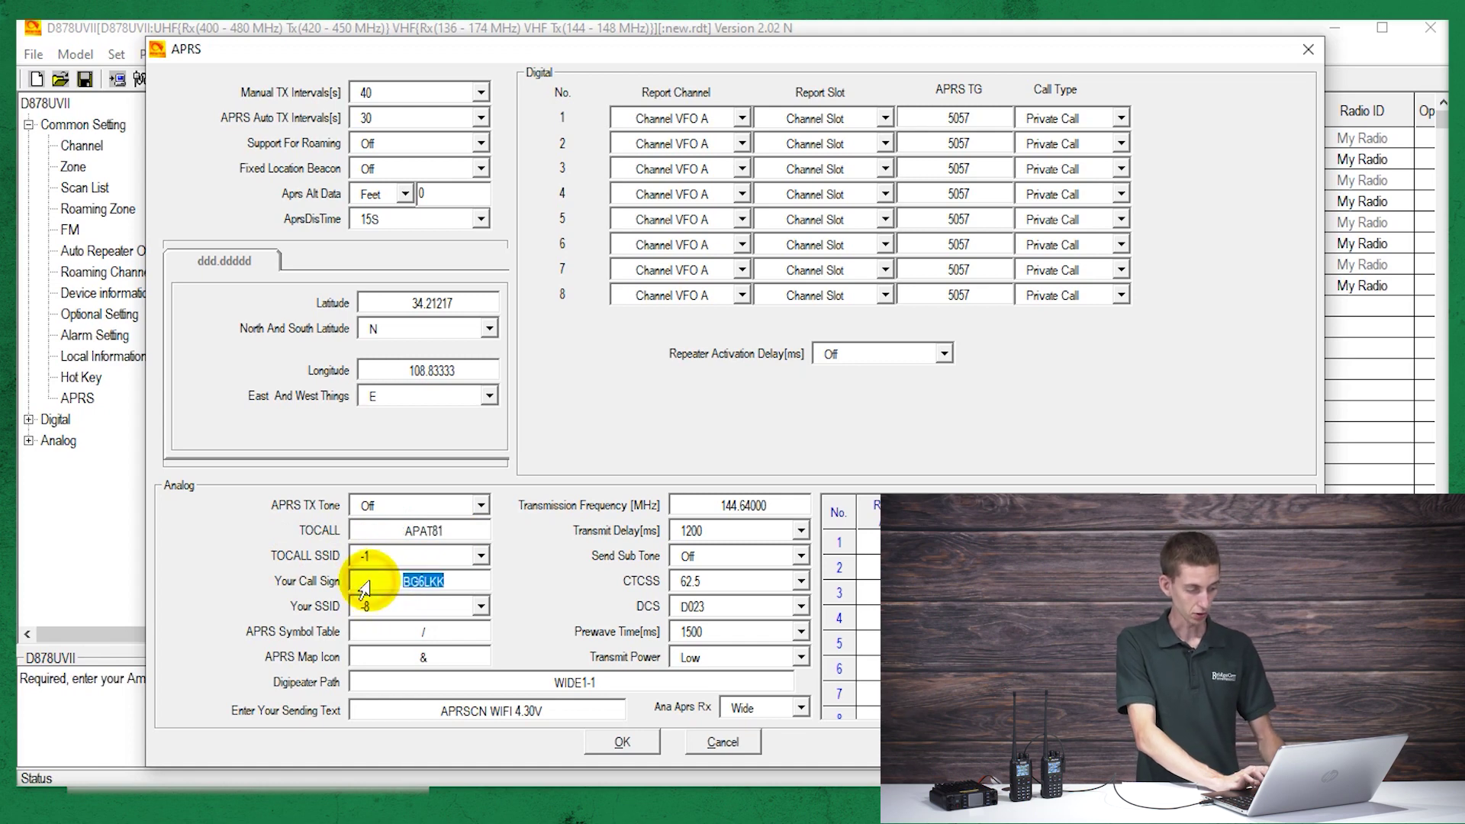
type("W3")
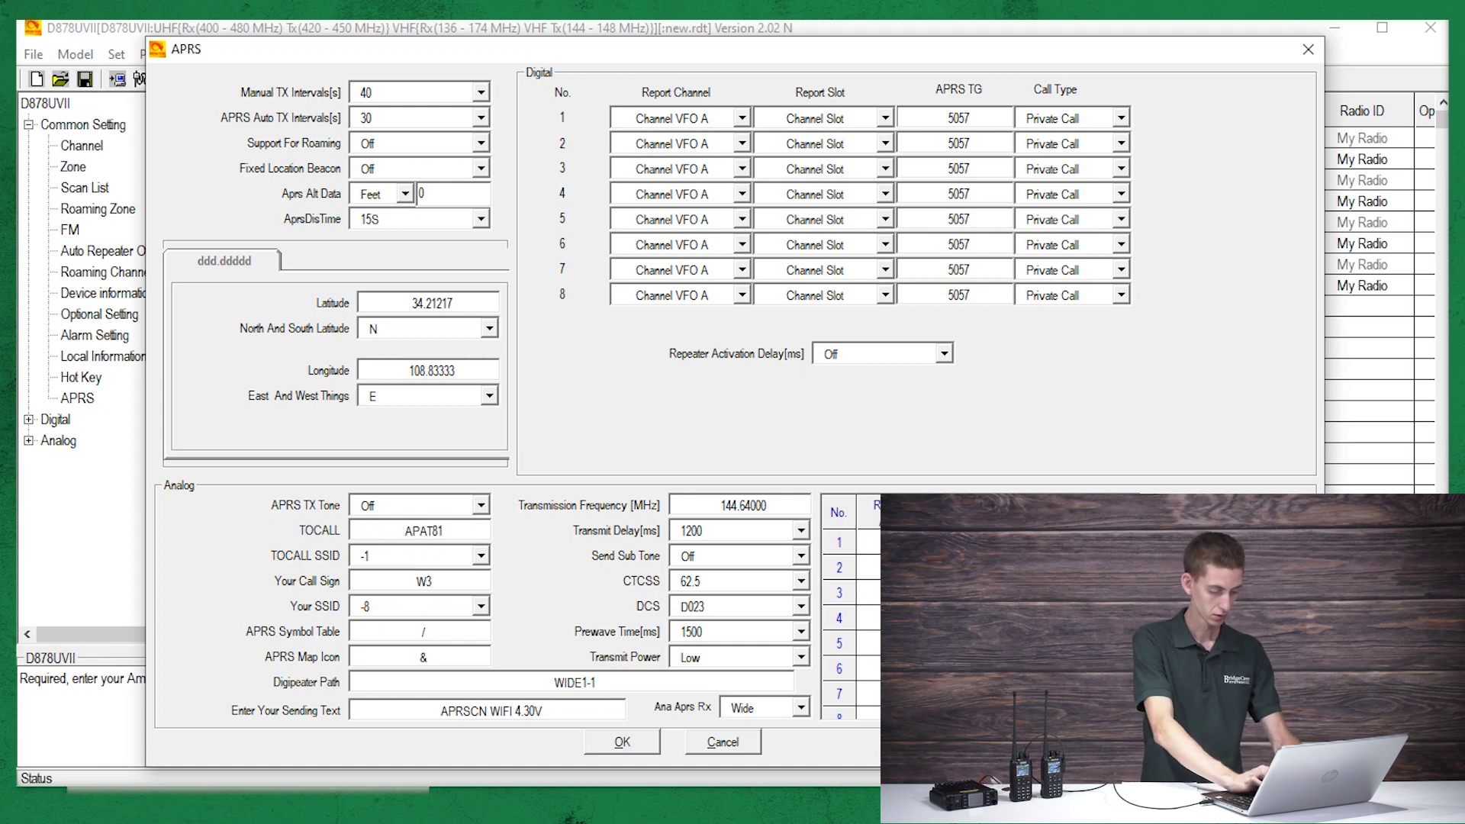
type("AMG")
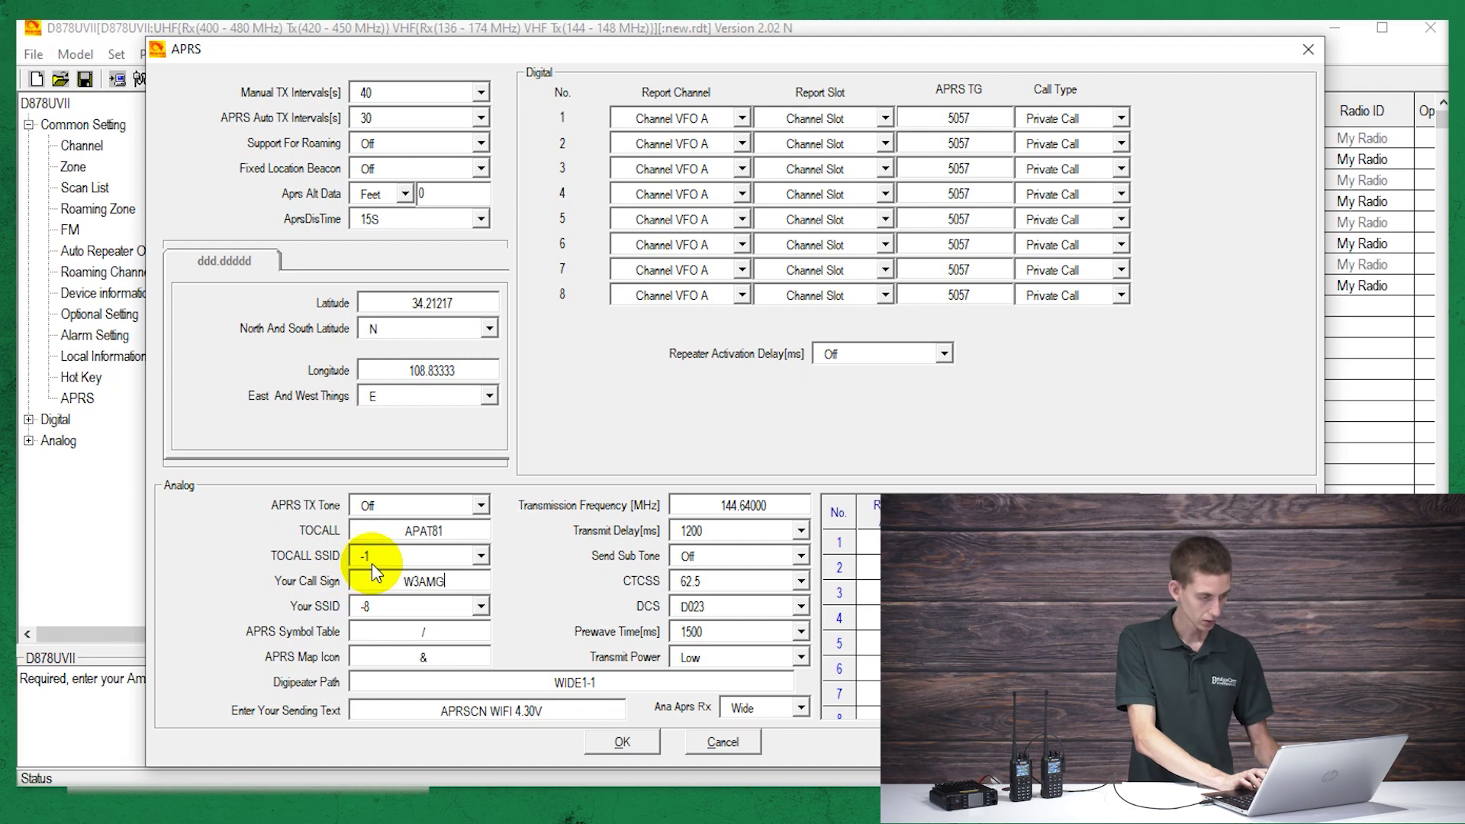
left_click(383, 608)
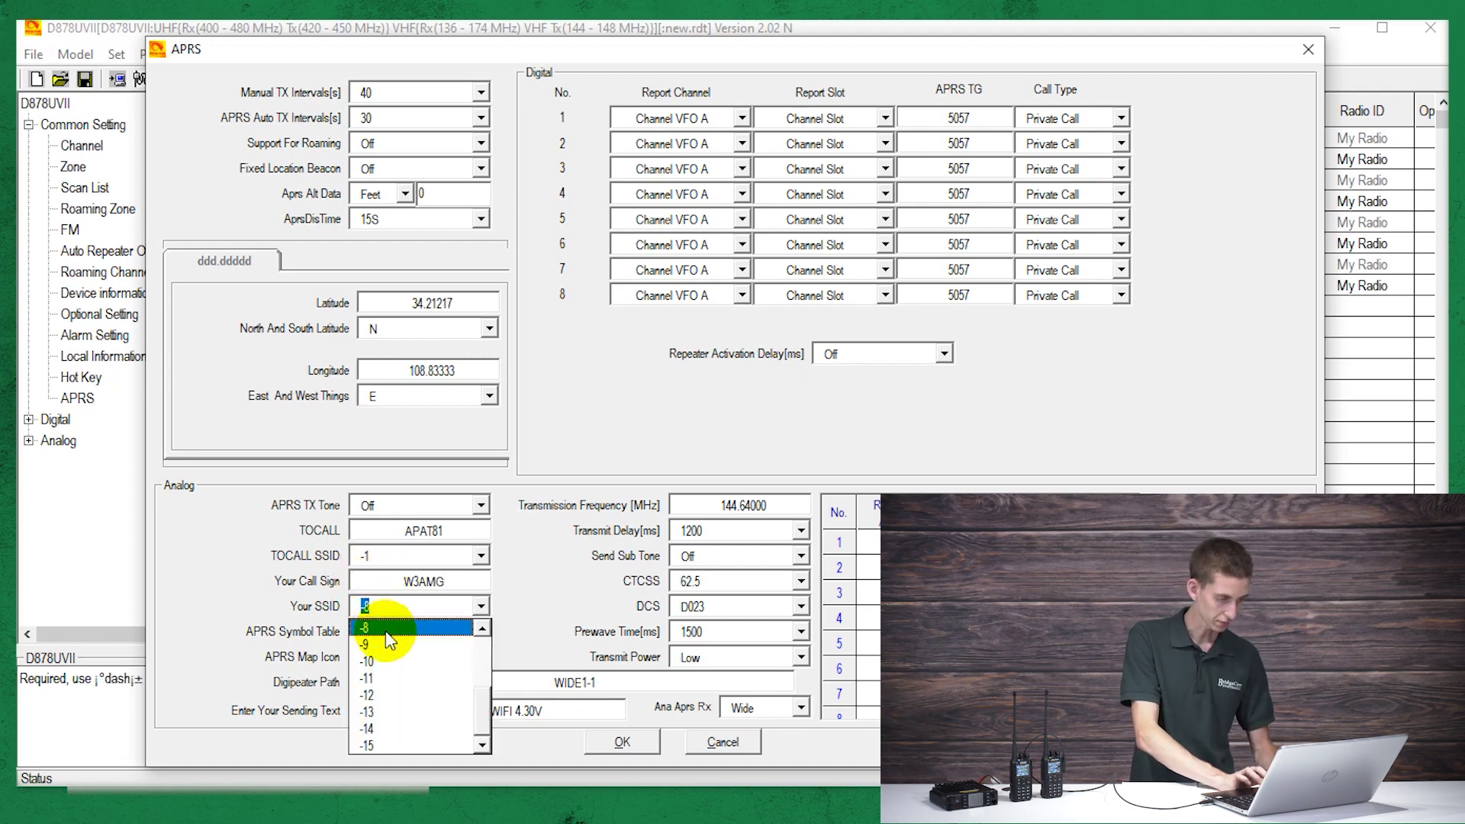
left_click(483, 627)
left_click(450, 632)
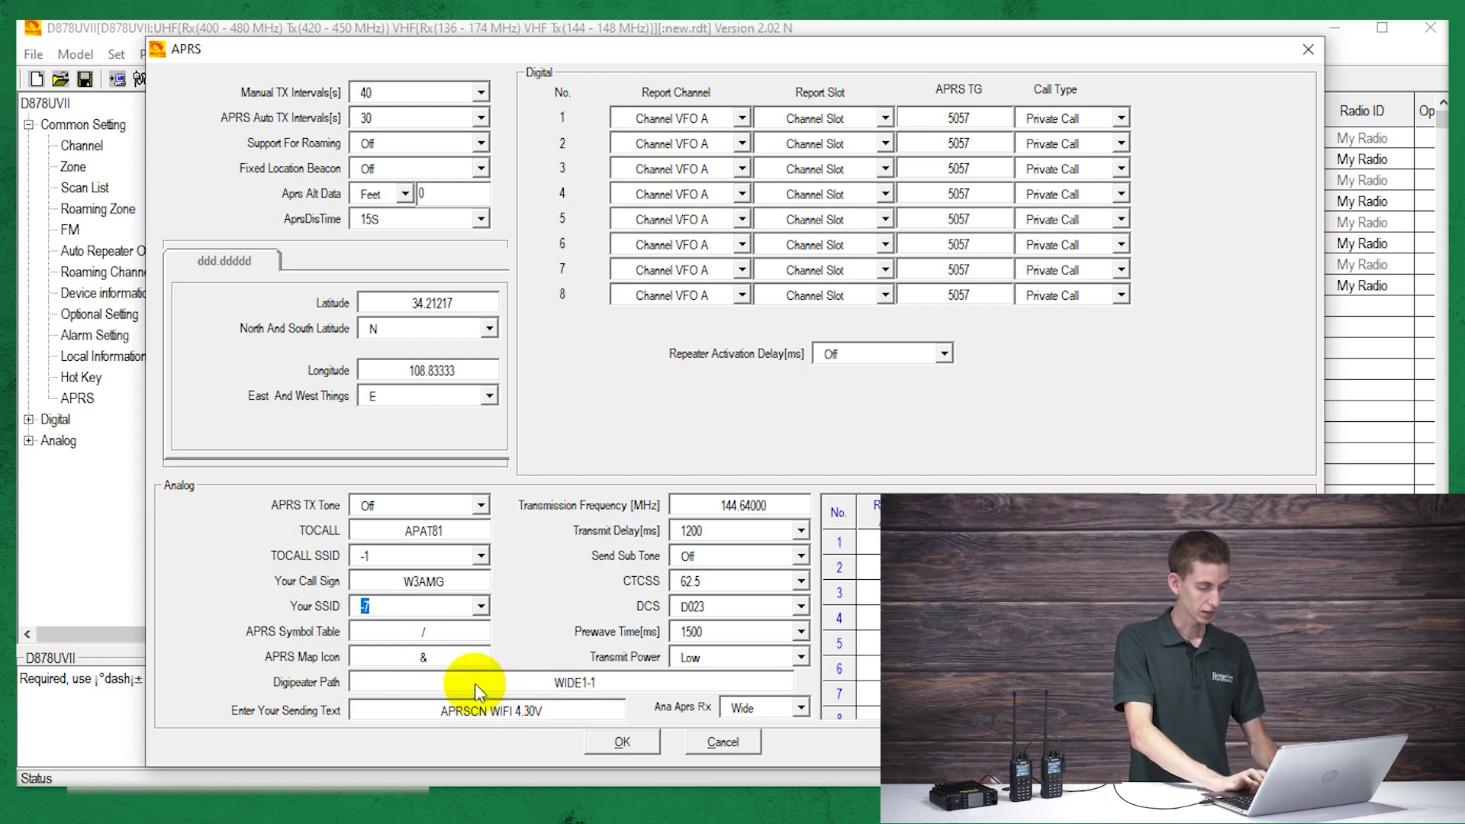
Extend the analog APRS digipeater path to WIDE1-1,WIDE2-1
left_click(641, 681)
left_click(641, 679)
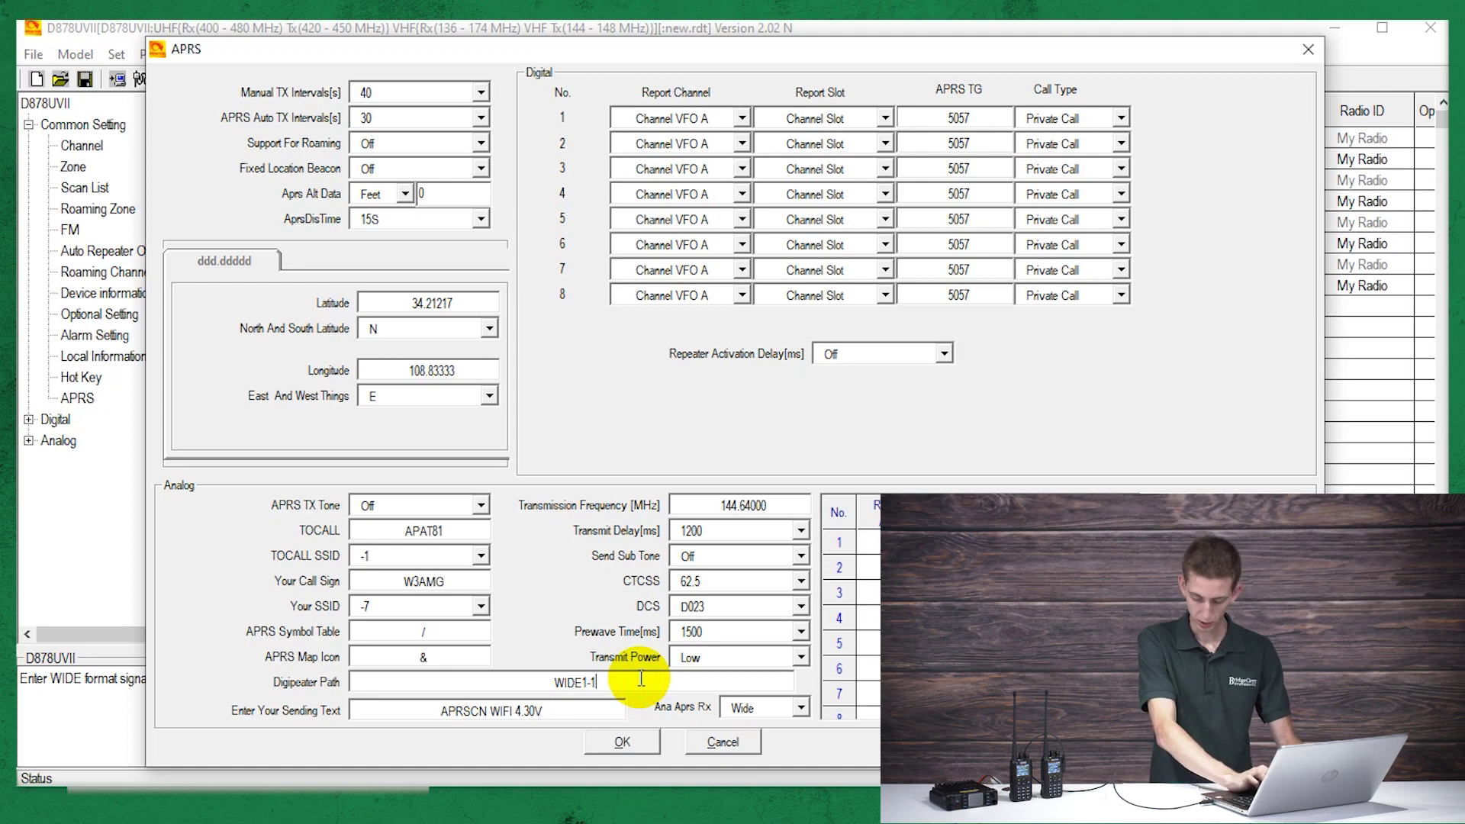
type(",")
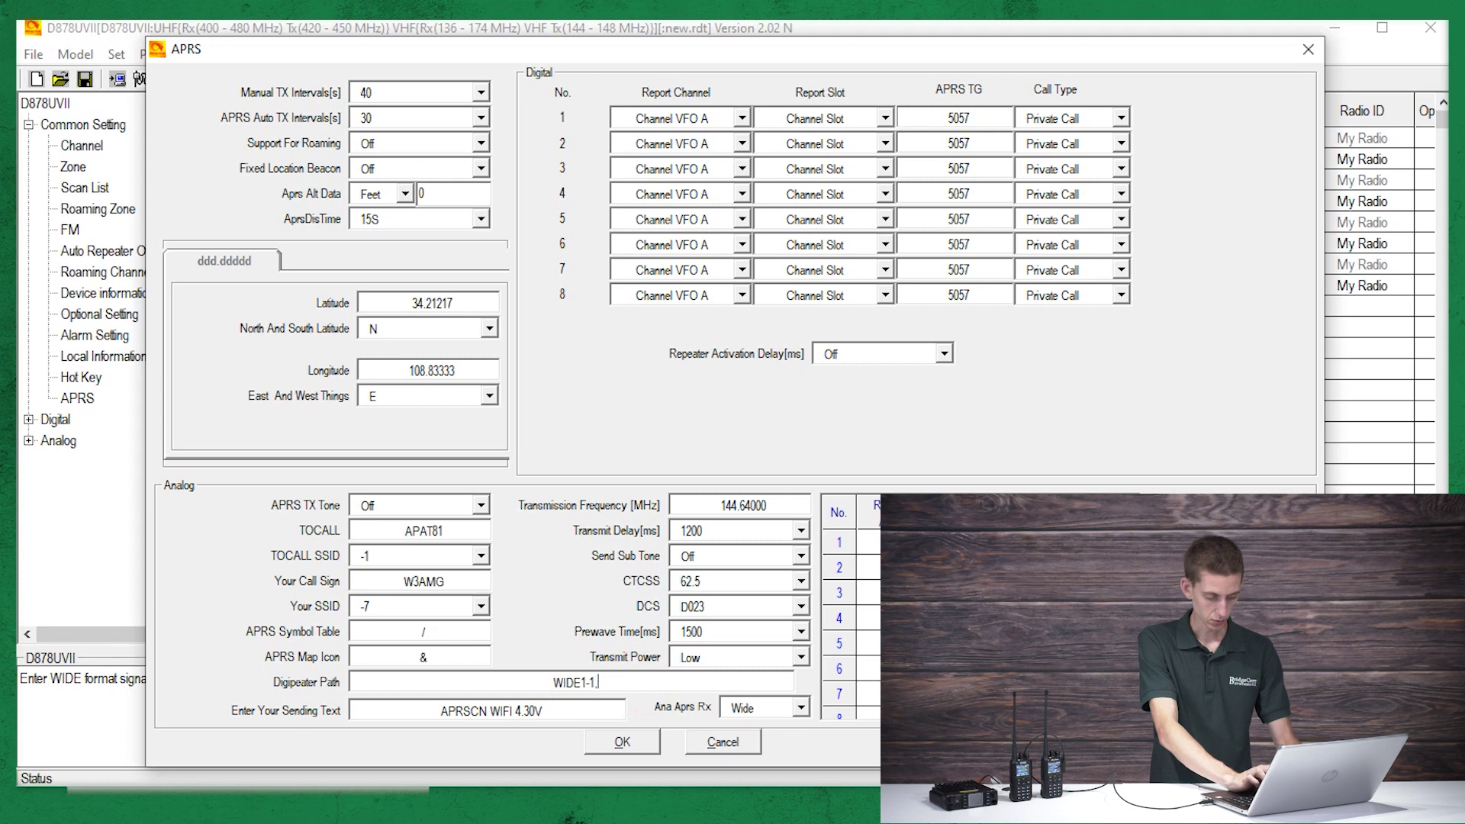
type("WIDE")
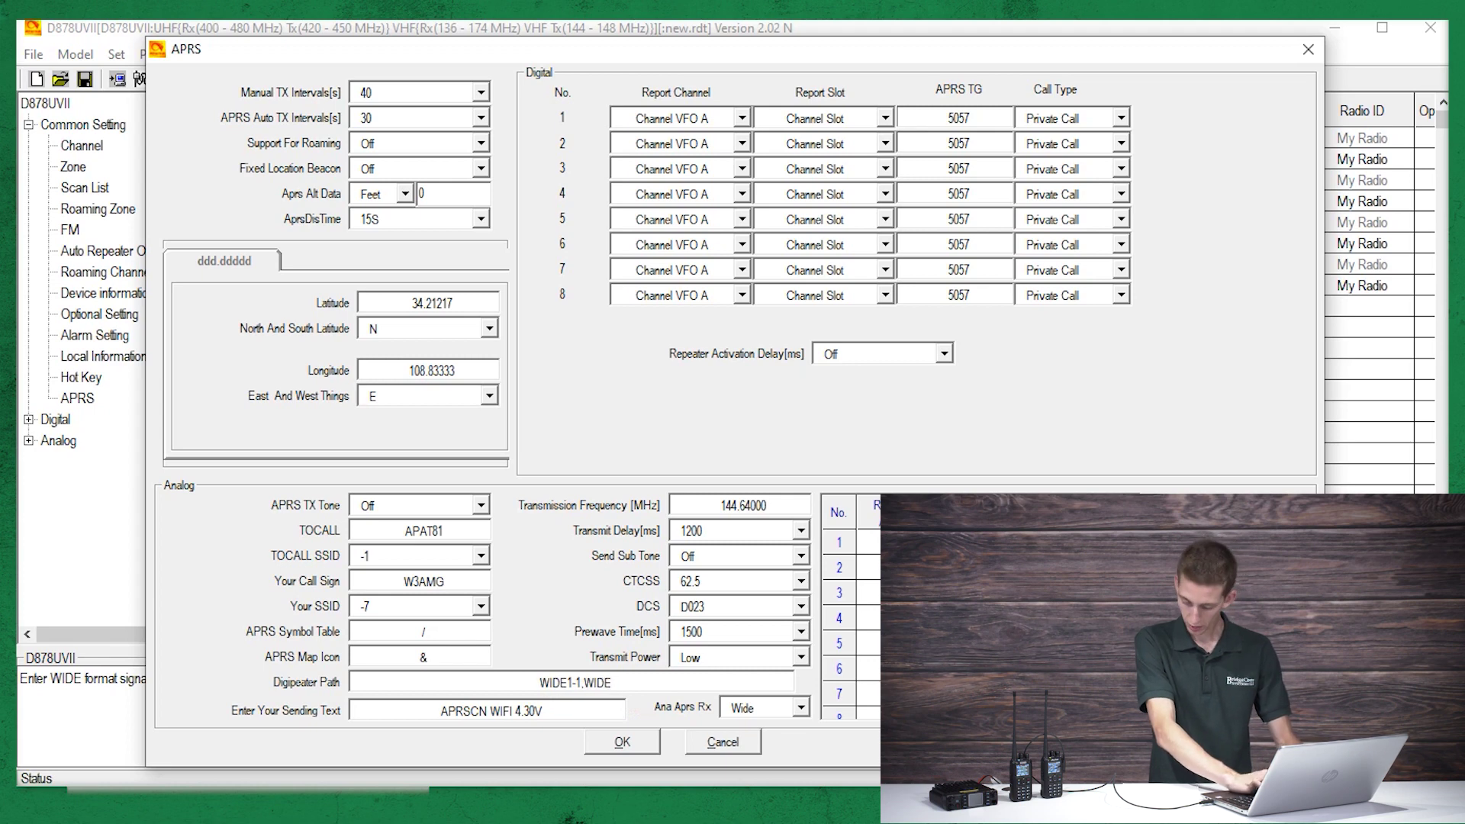
type("2-1")
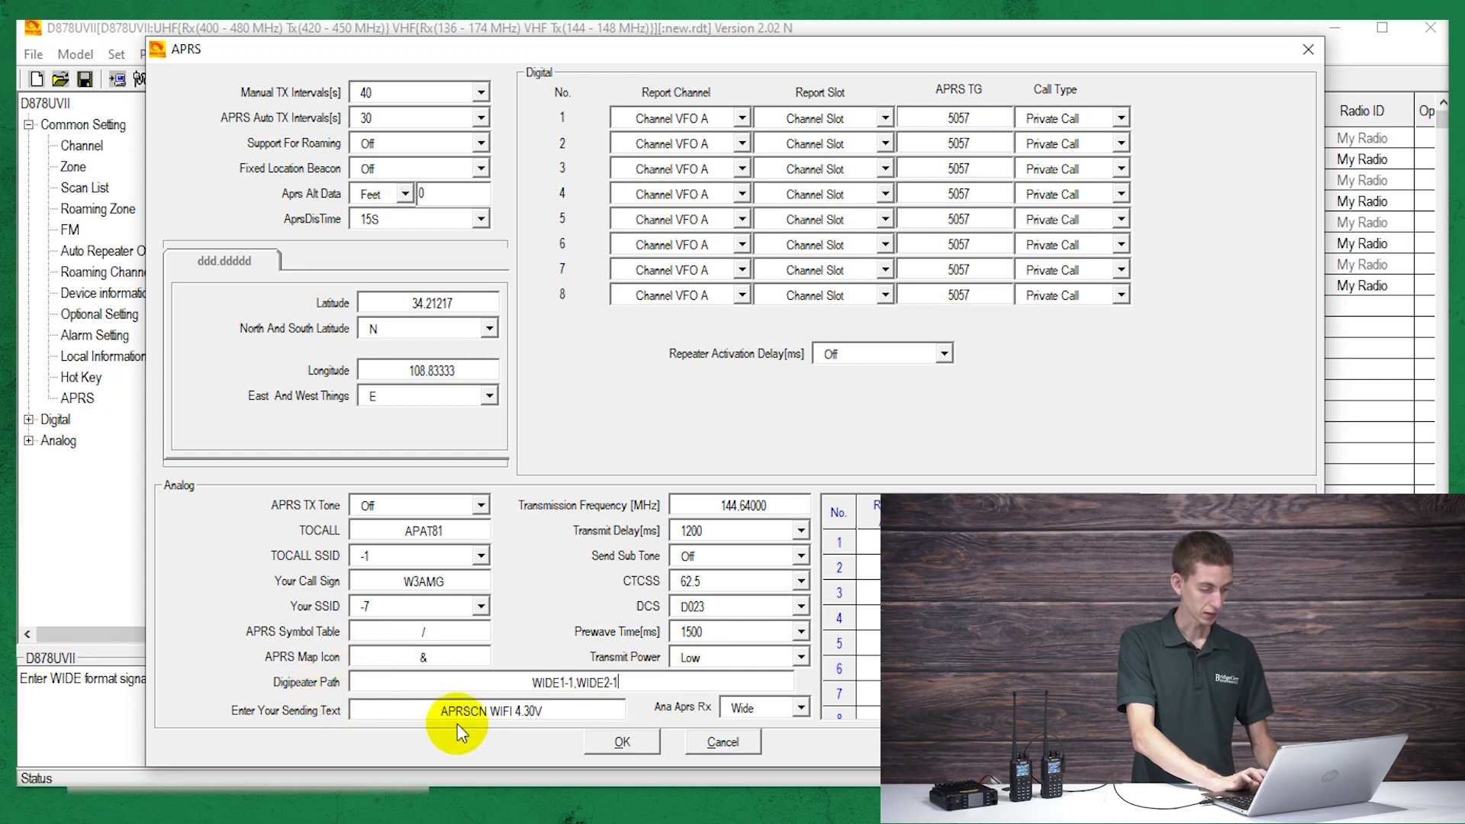
Replace the analog APRS sending text with "Testing APRS"
double_click(432, 712)
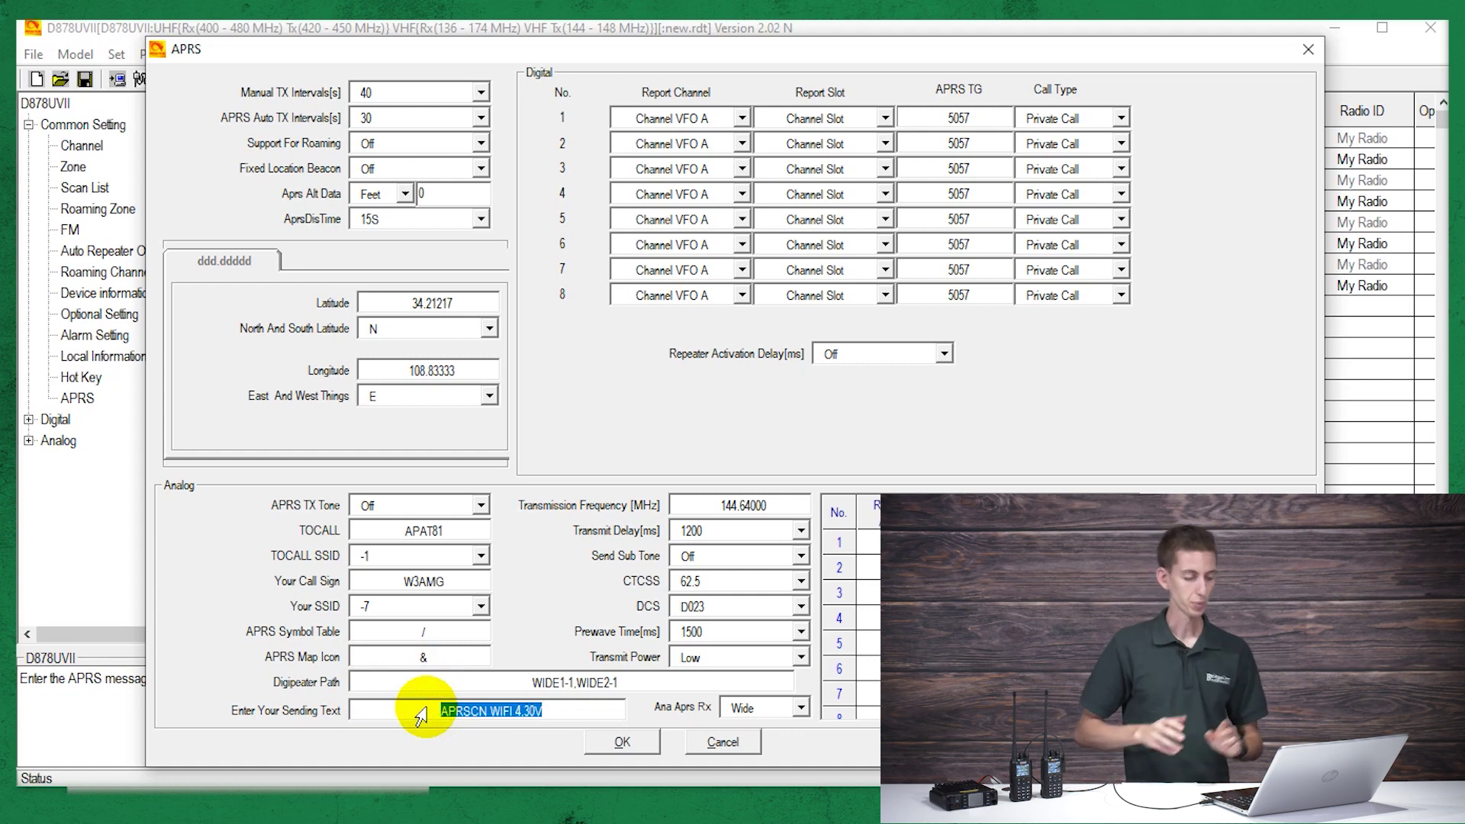
key("BackSpace")
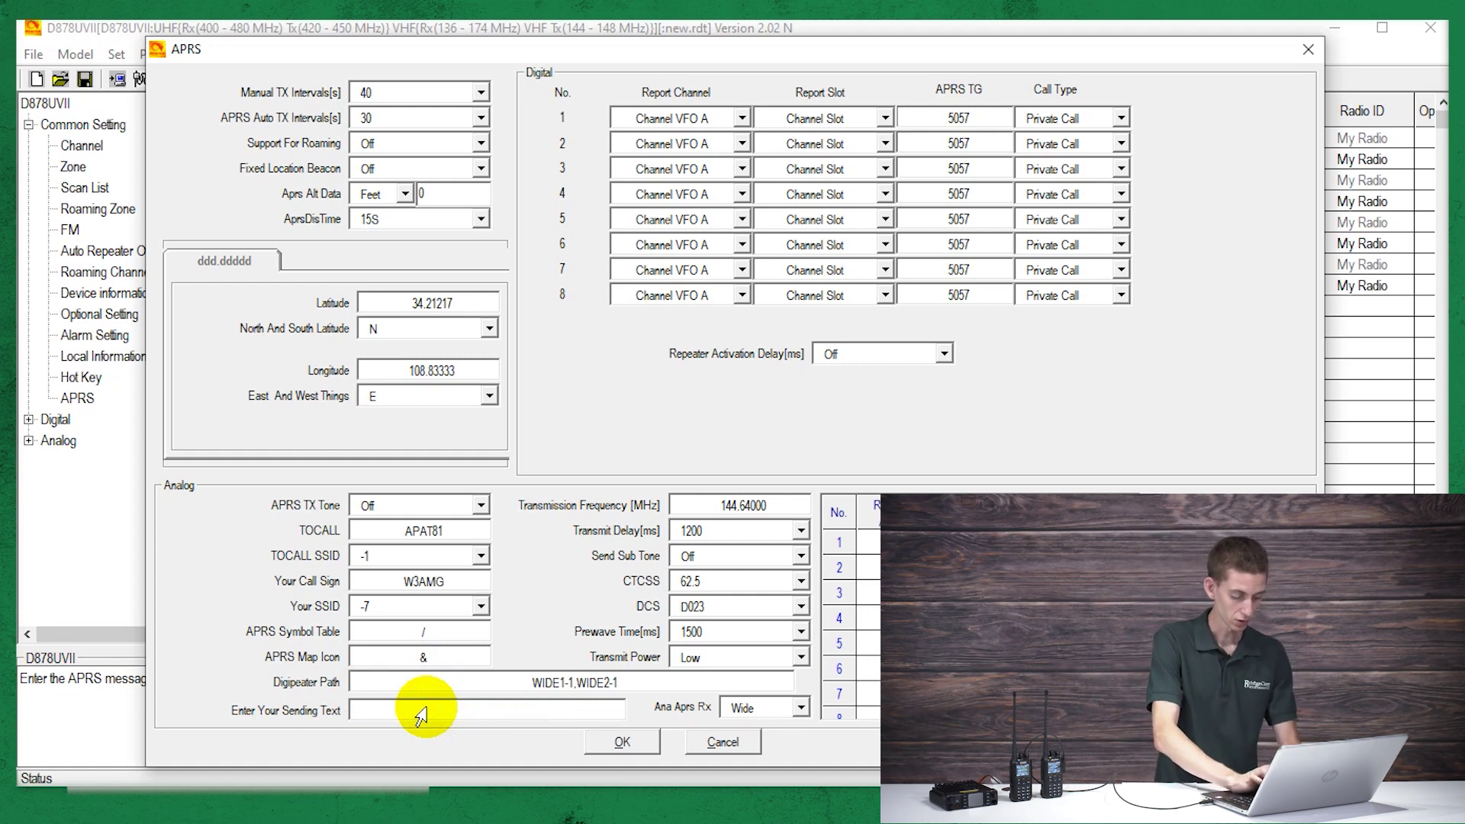
type("Testing APRS")
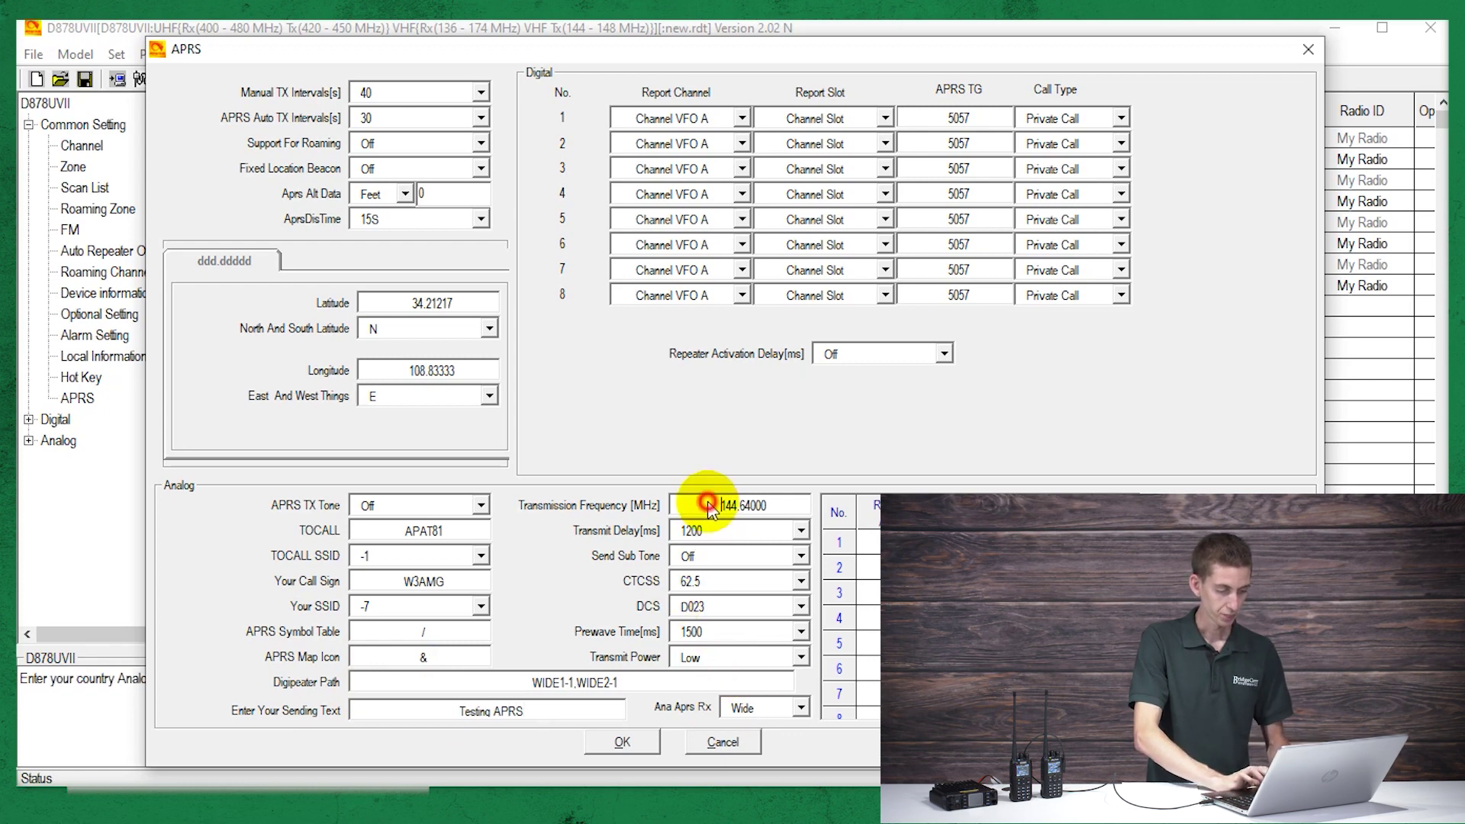
Set the analog APRS transmission frequency to 144.39000 MHz
left_click_drag(767, 506, 701, 510)
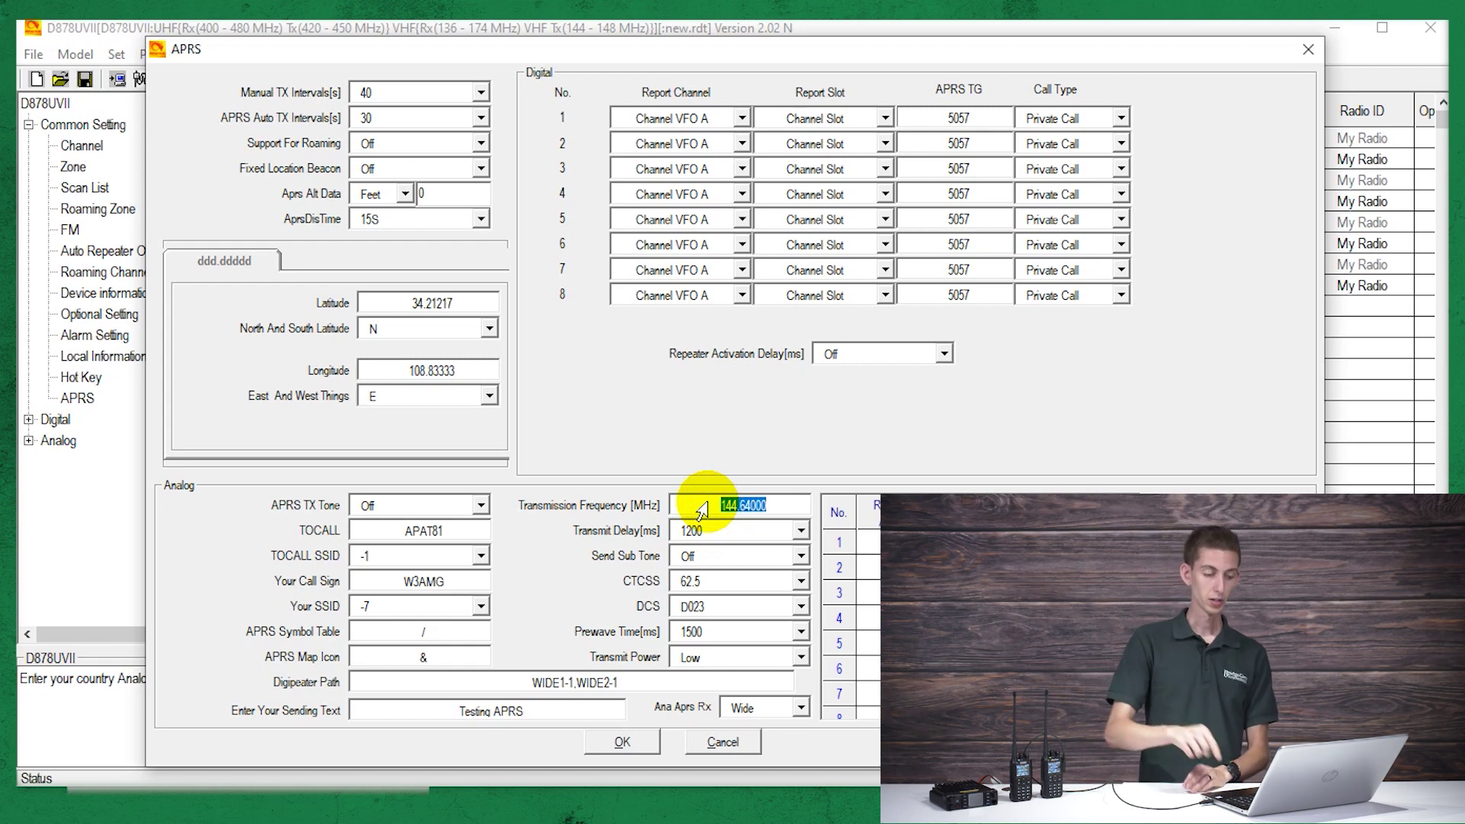
type("144")
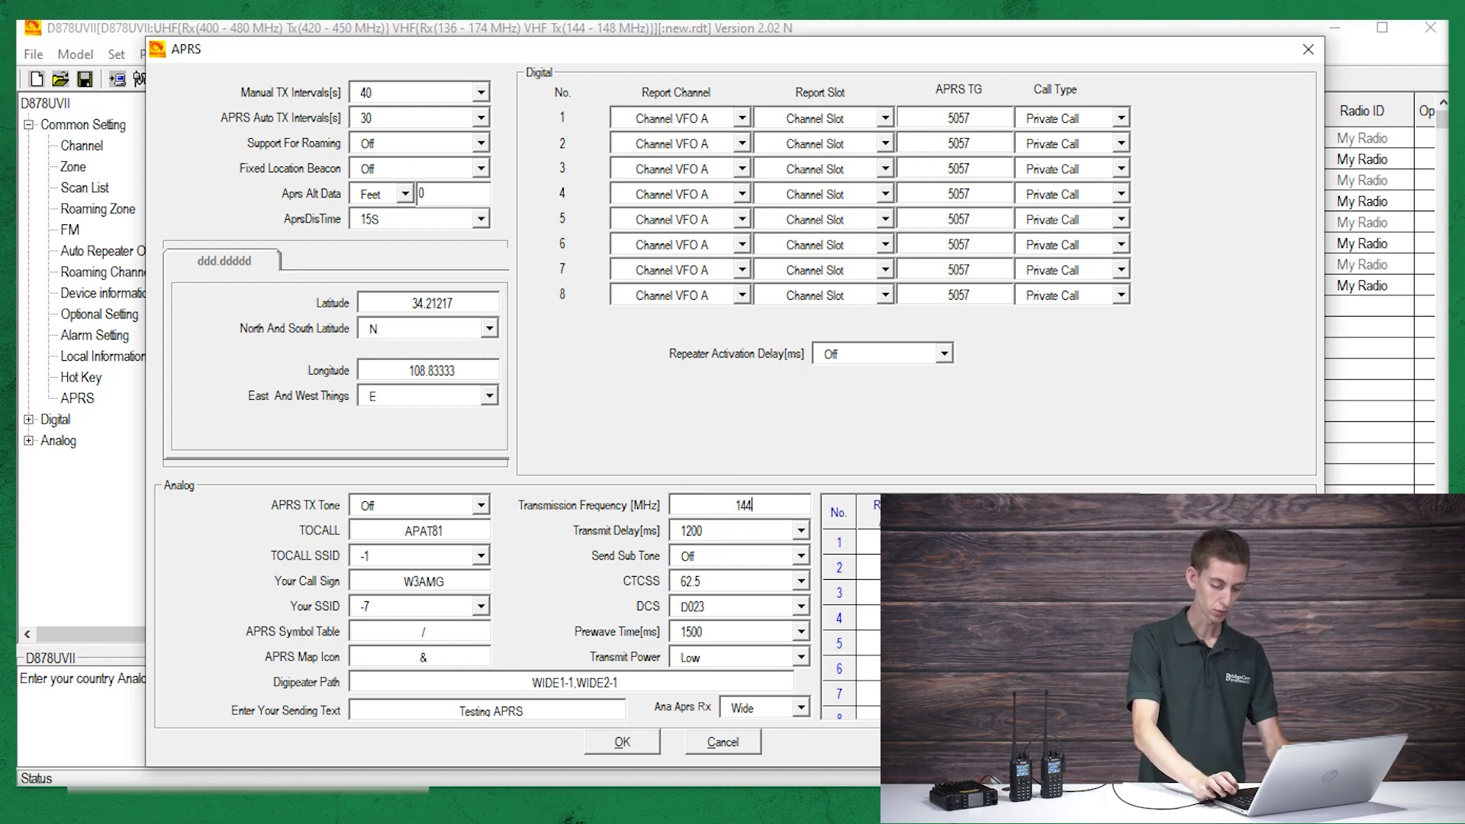
type(".39000")
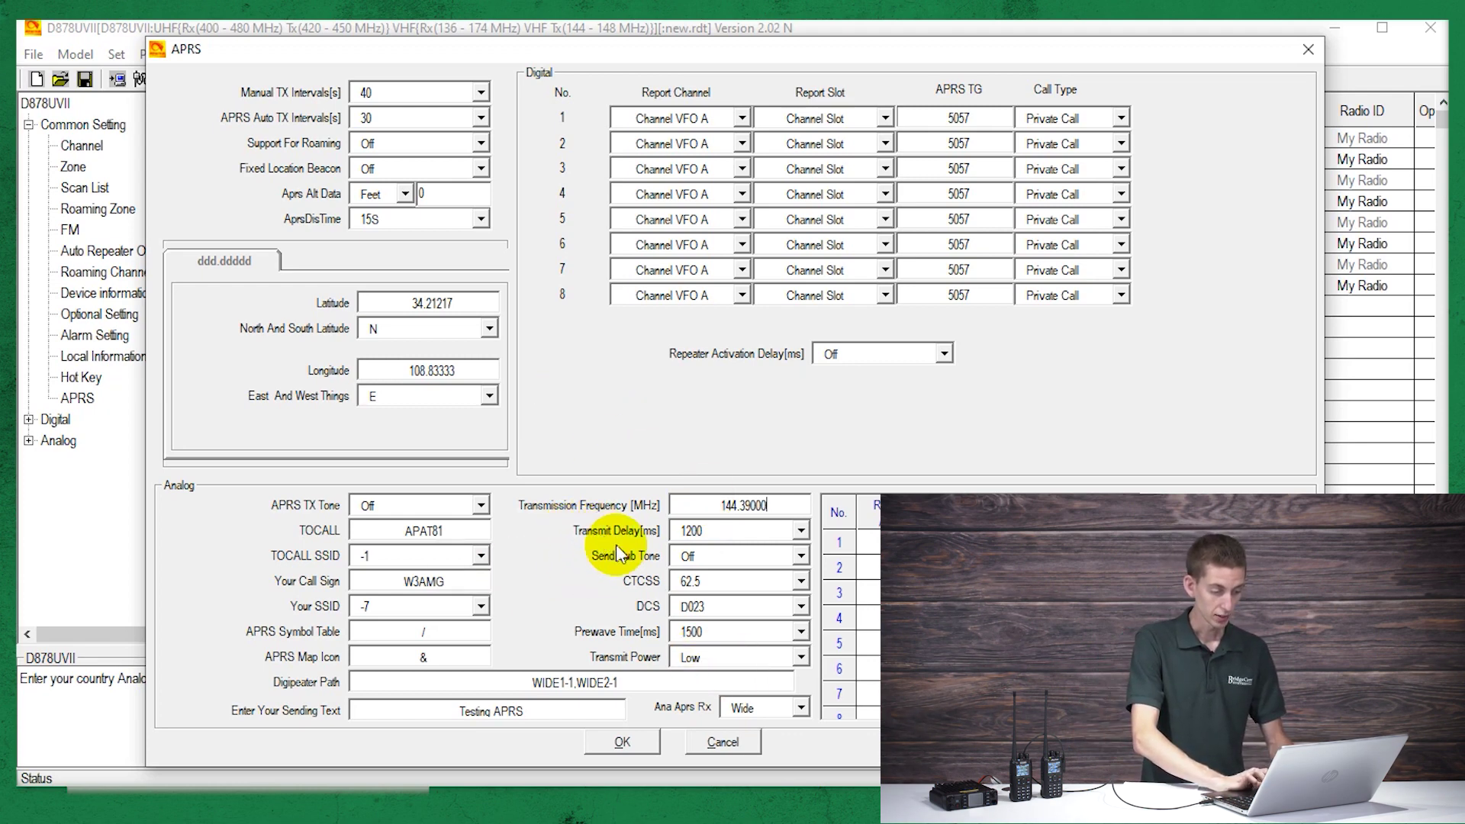
Set the analog APRS Transmit Delay to 600 ms
left_click(714, 532)
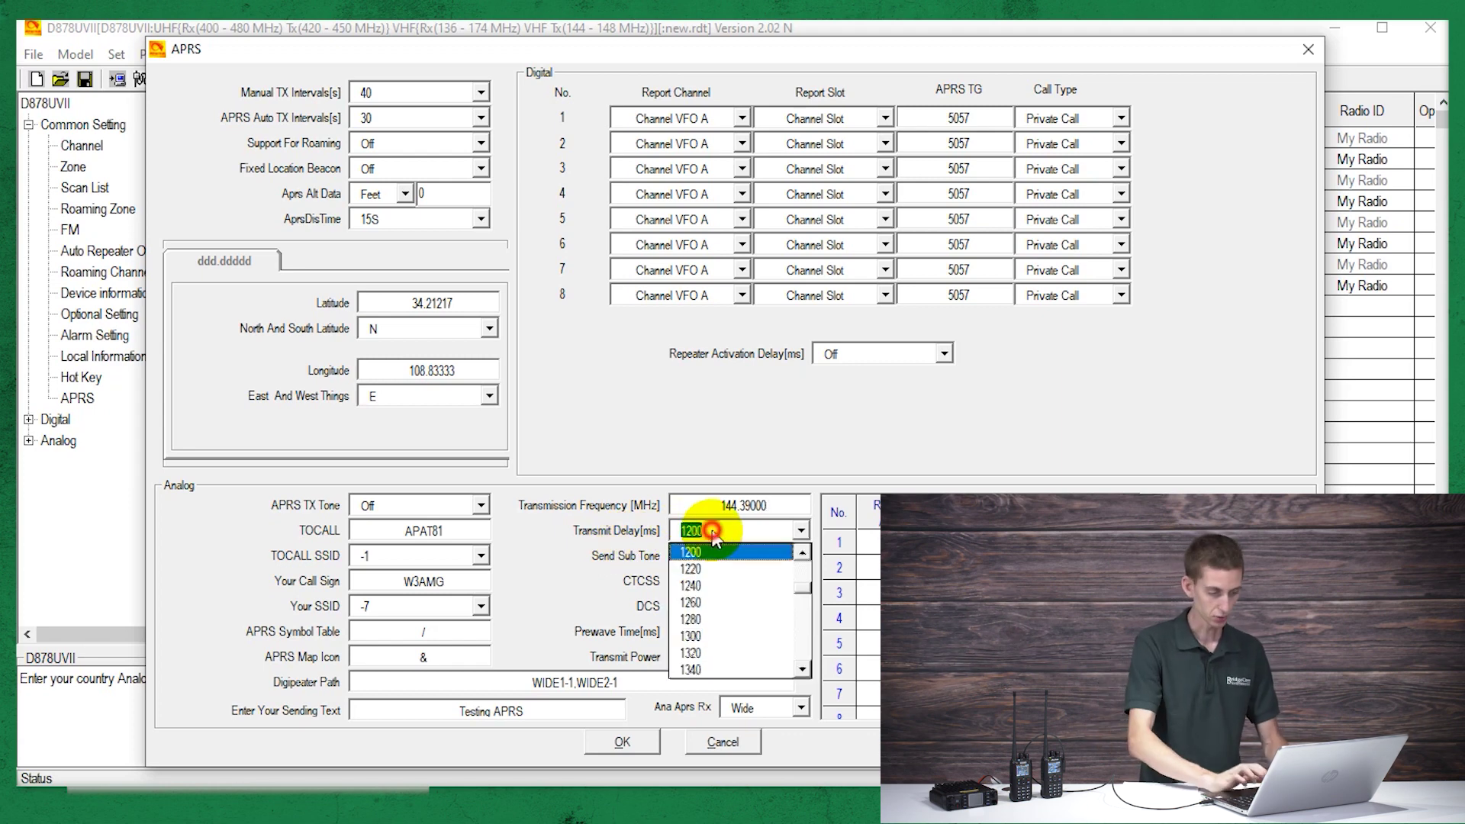
left_click(808, 552)
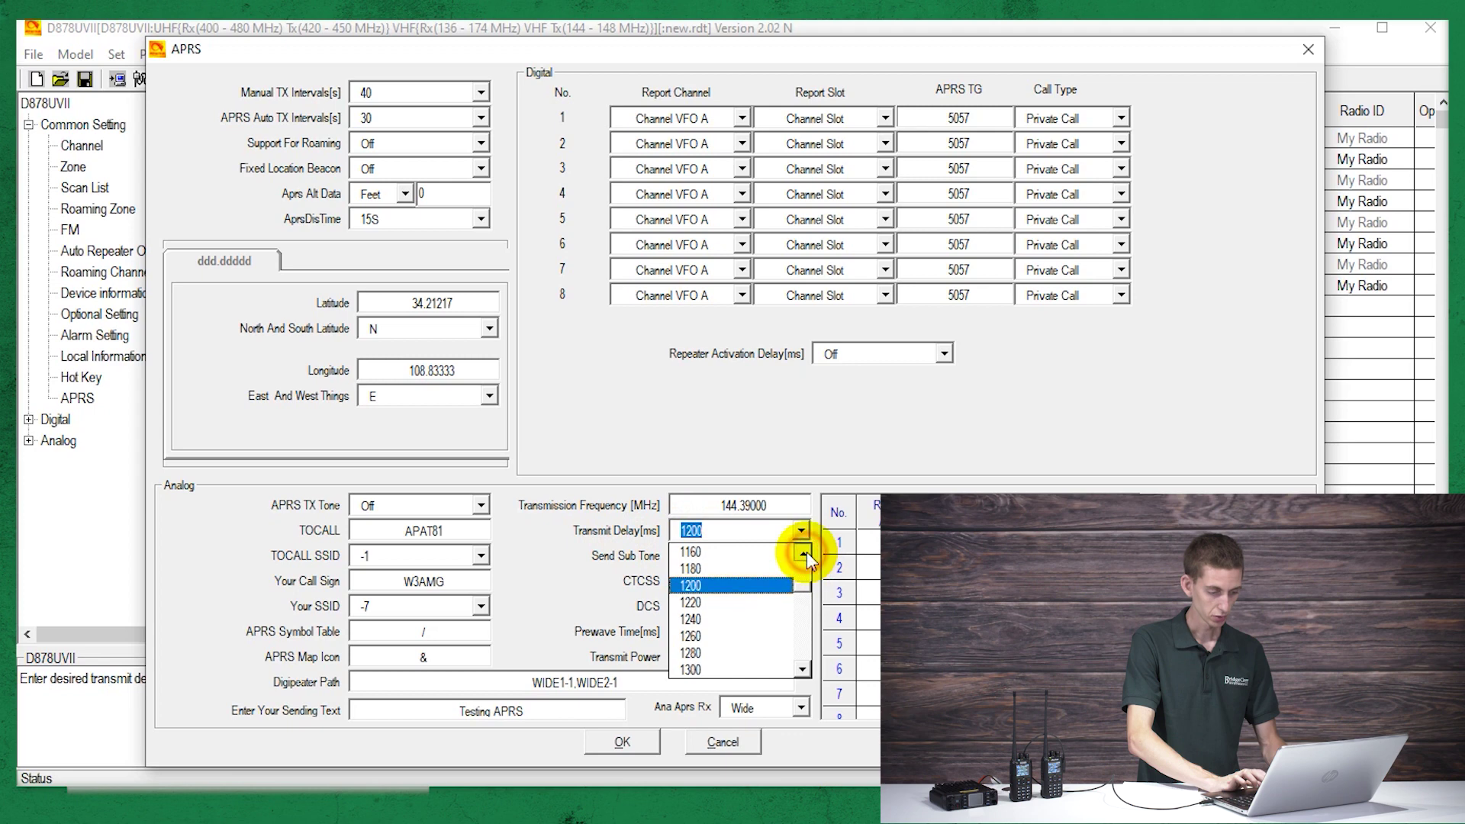
left_click(808, 552)
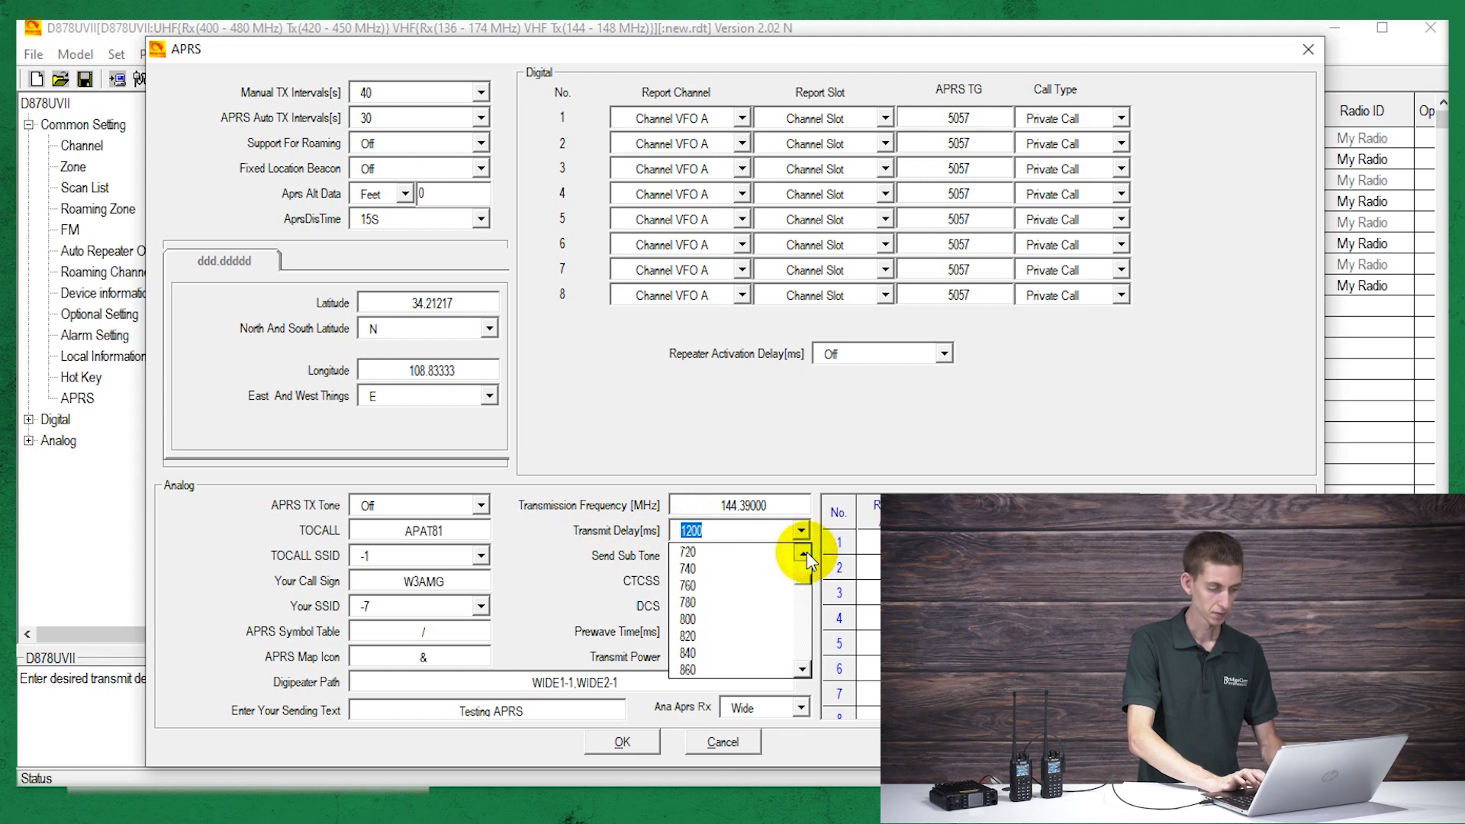
left_click(744, 553)
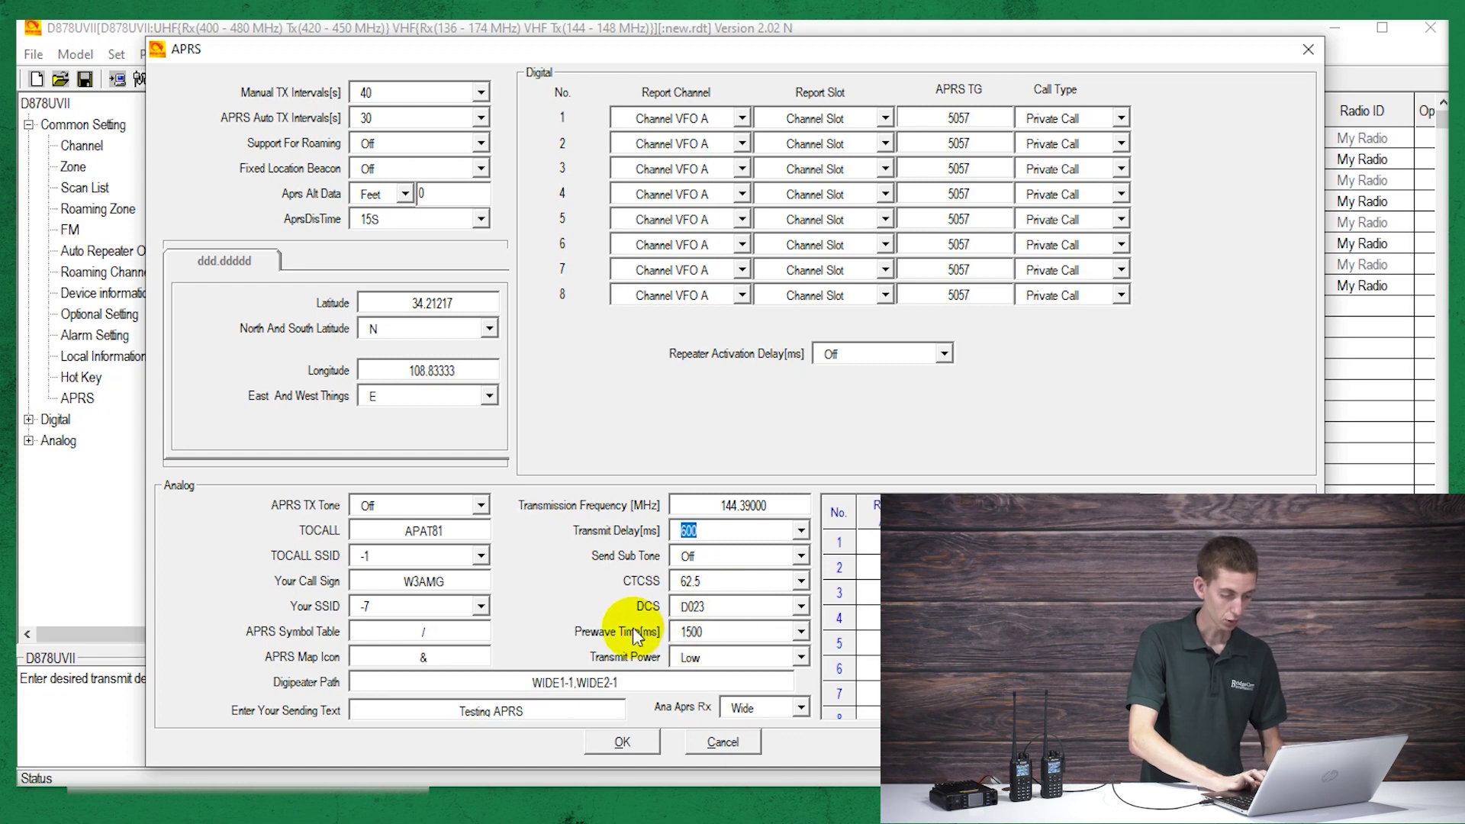
Set the analog APRS Prewave Time to 600 ms
left_click(726, 631)
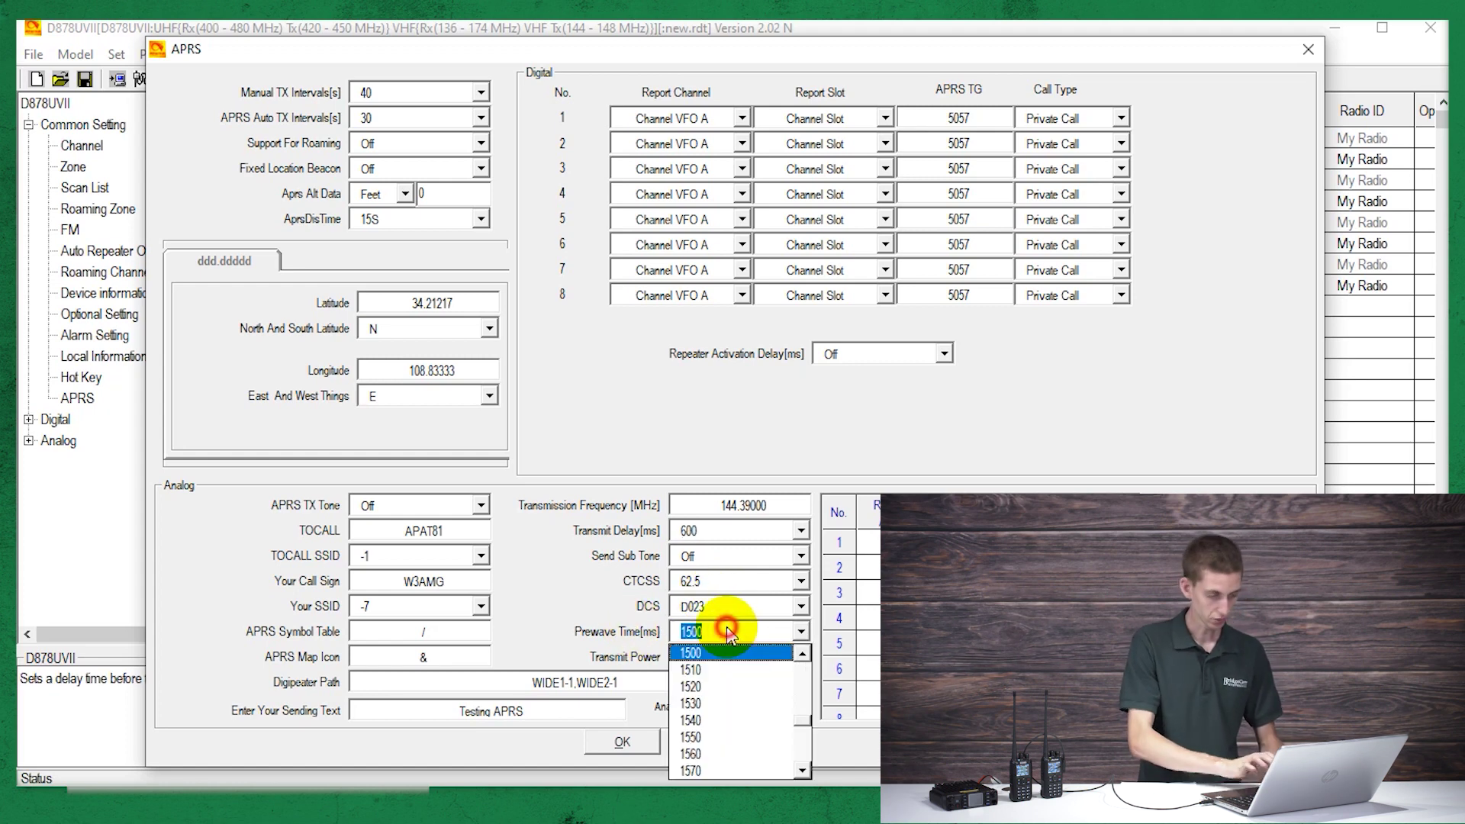
left_click(802, 655)
left_click_drag(805, 649, 805, 649)
left_click(681, 686)
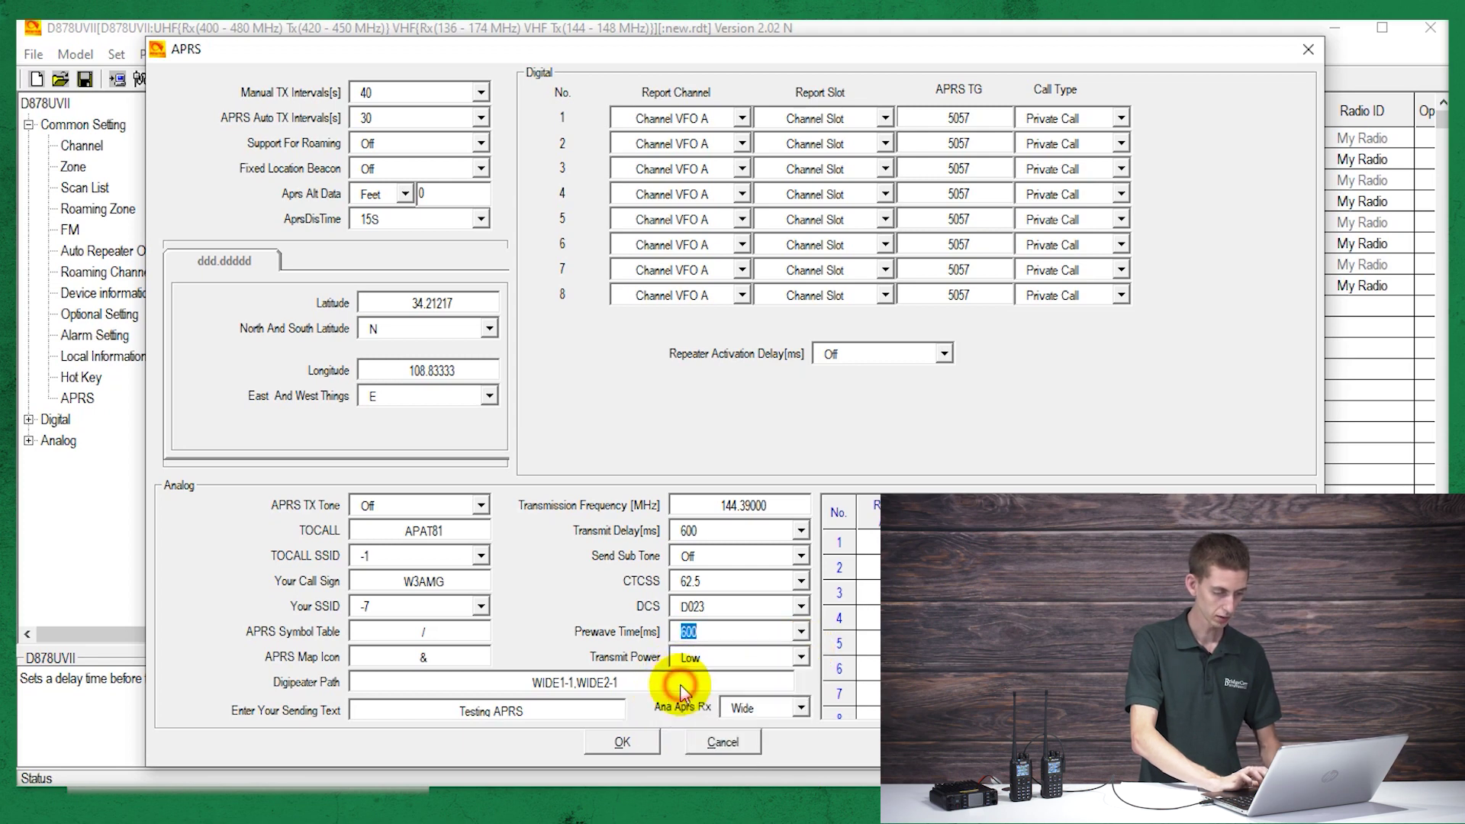
Set the analog APRS Transmit Power to Turbo and Ana Aprs Rx to Wide, and save the APRS settings
left_click(690, 658)
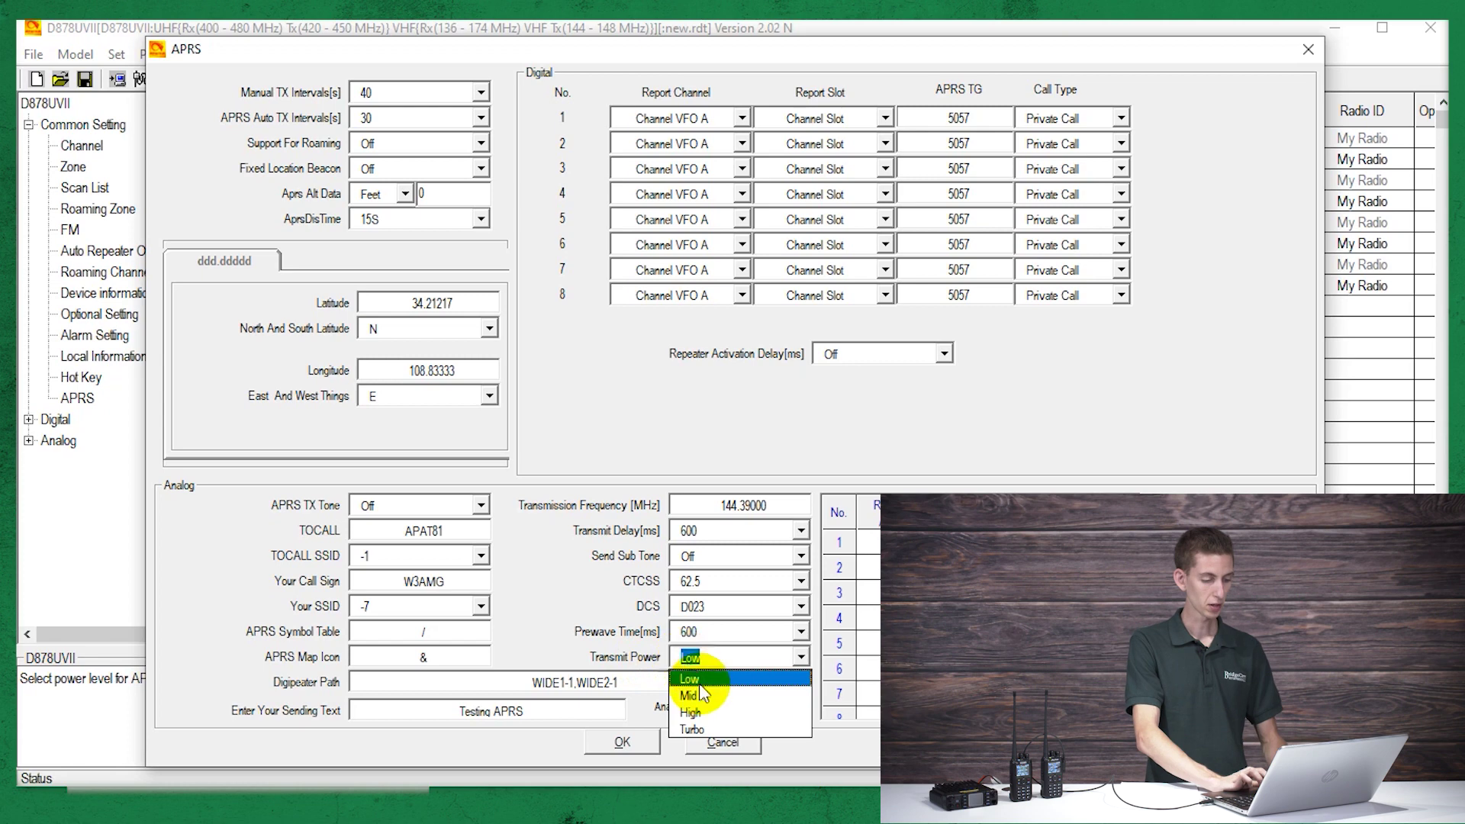
left_click(712, 725)
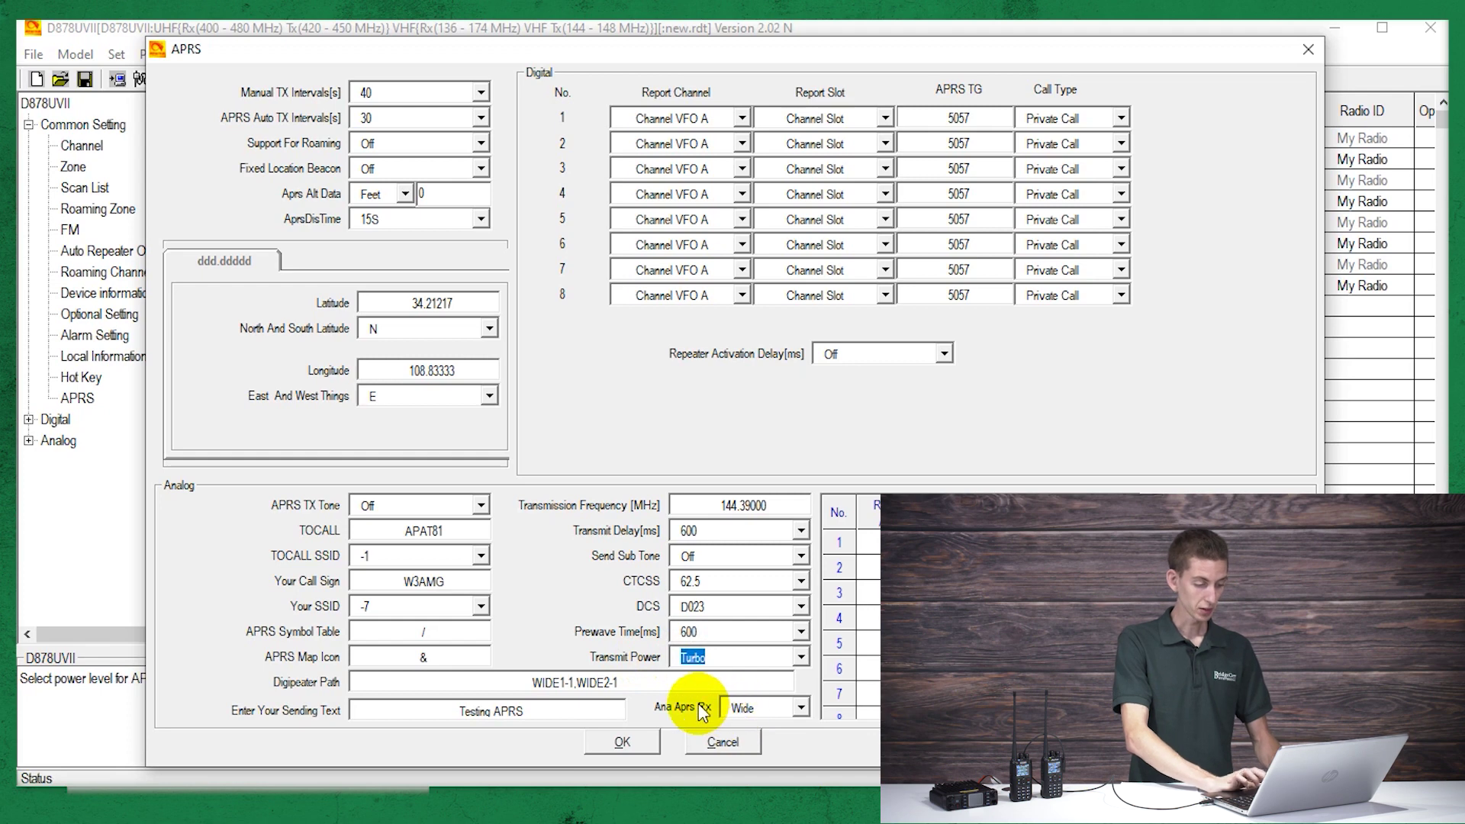
left_click(752, 712)
left_click(785, 744)
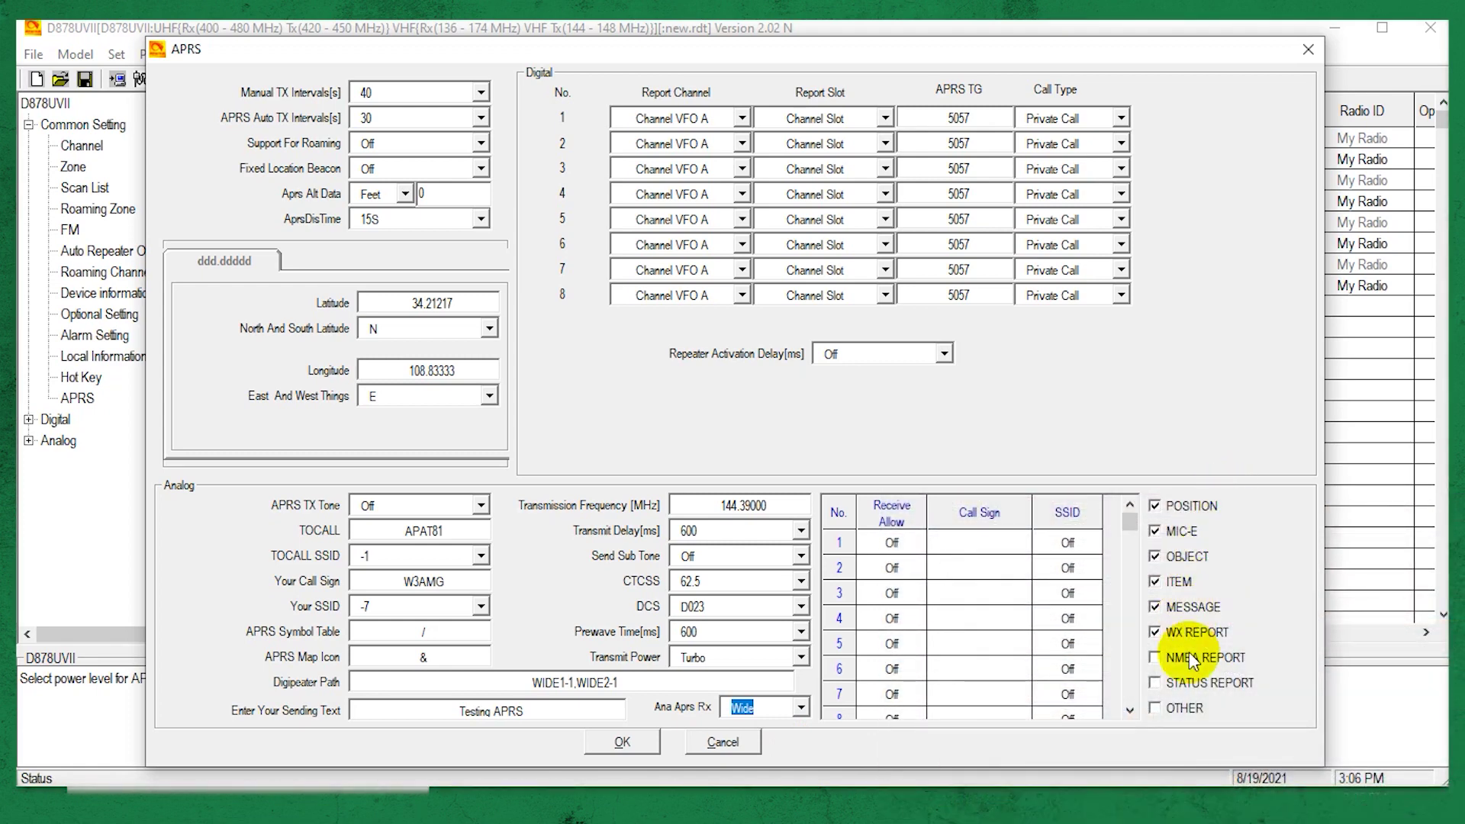
left_click(1203, 512)
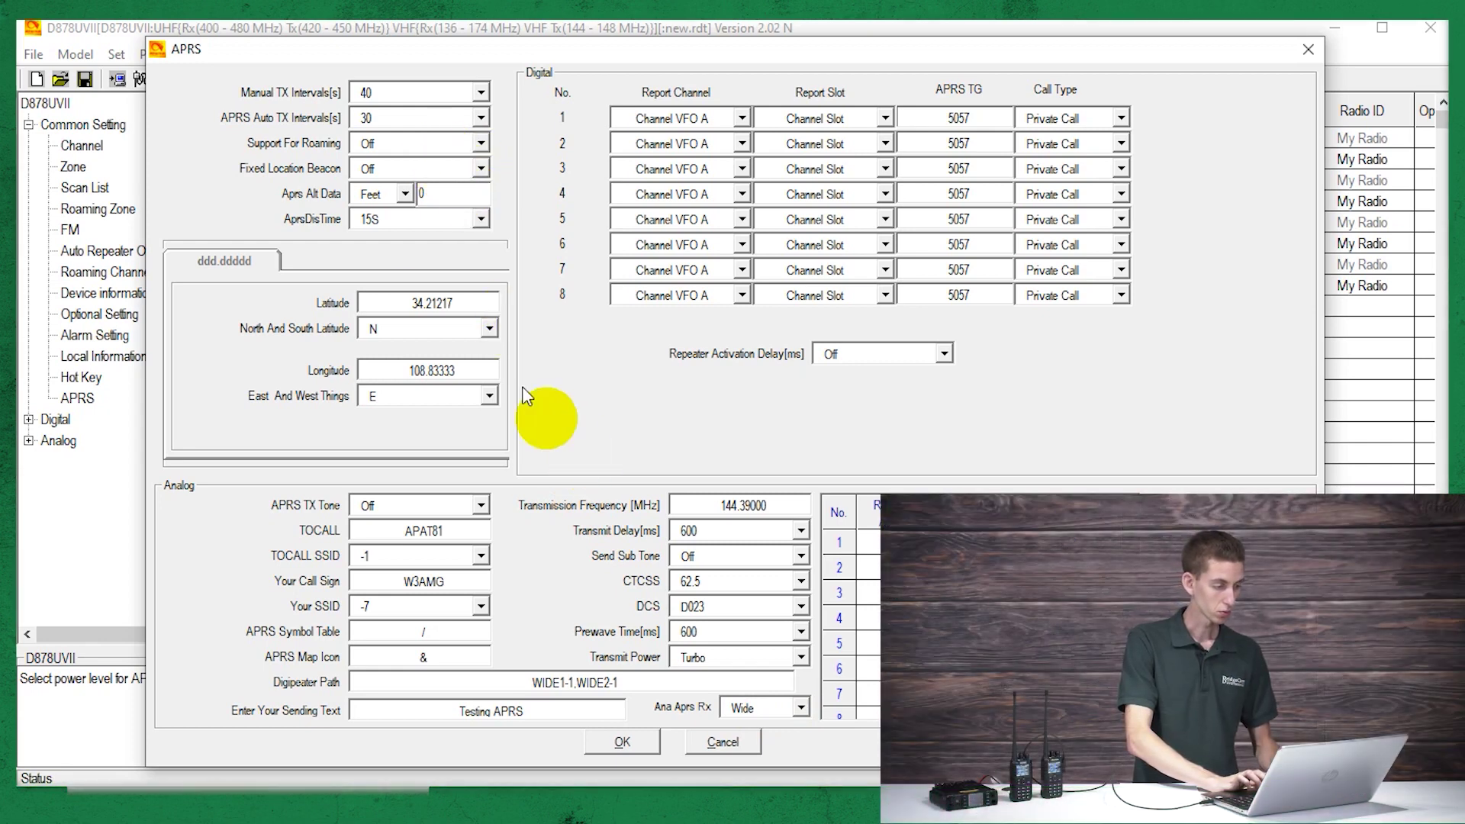
left_click(627, 740)
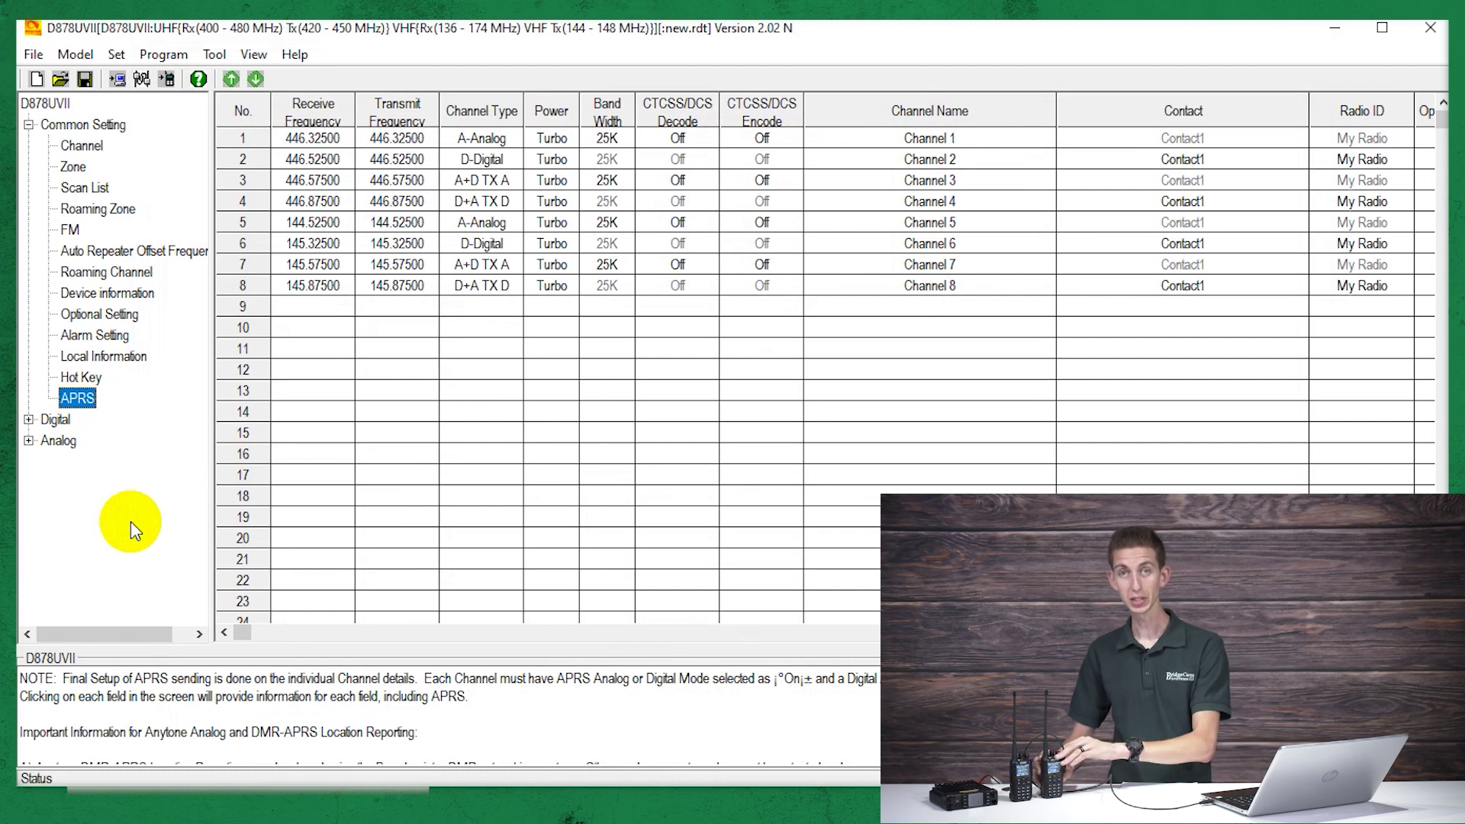
Create a new channel in the empty row 9 and set its receive frequency to 144.39000
double_click(296, 307)
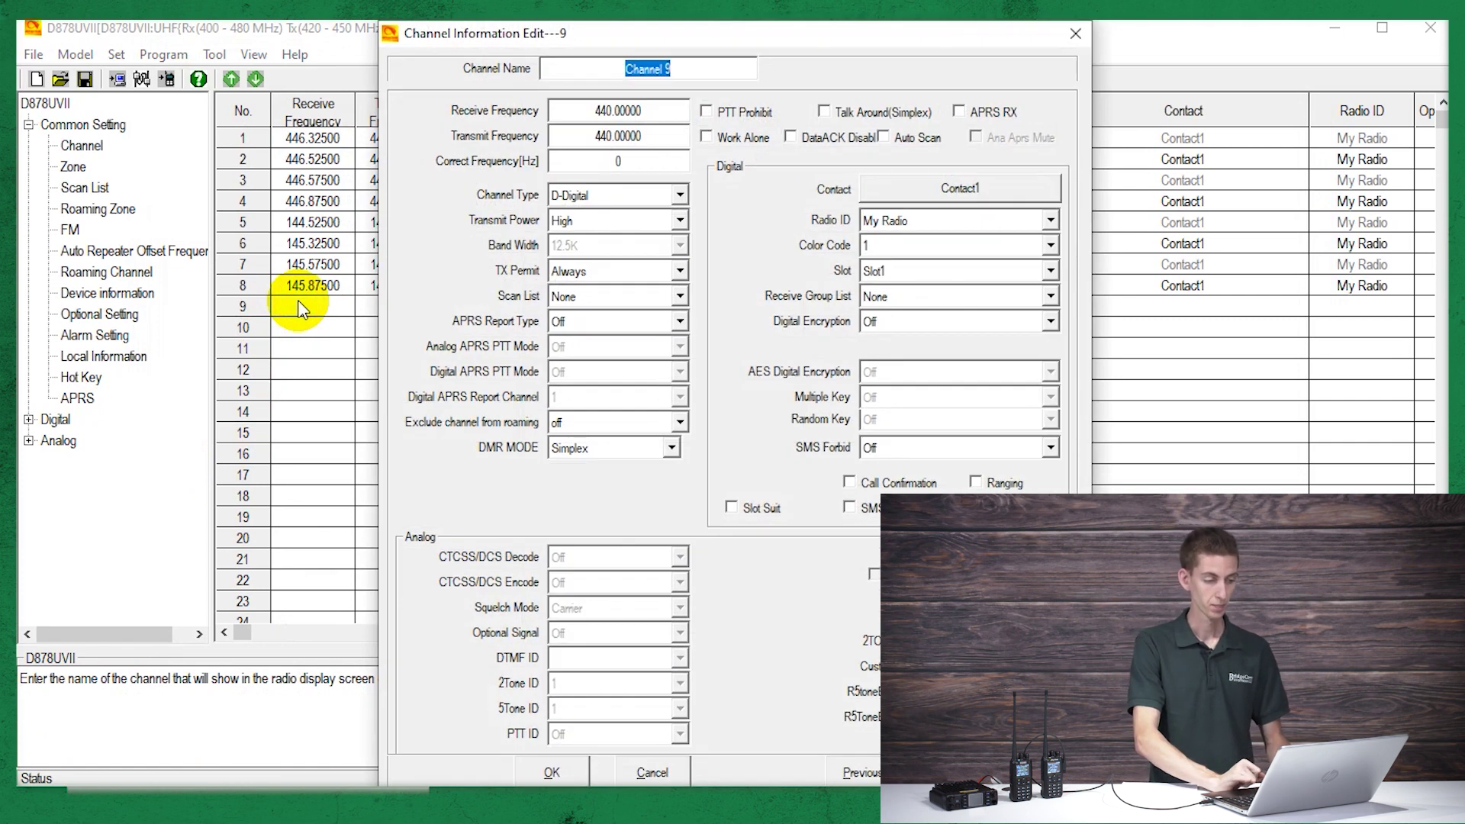
left_click(592, 111)
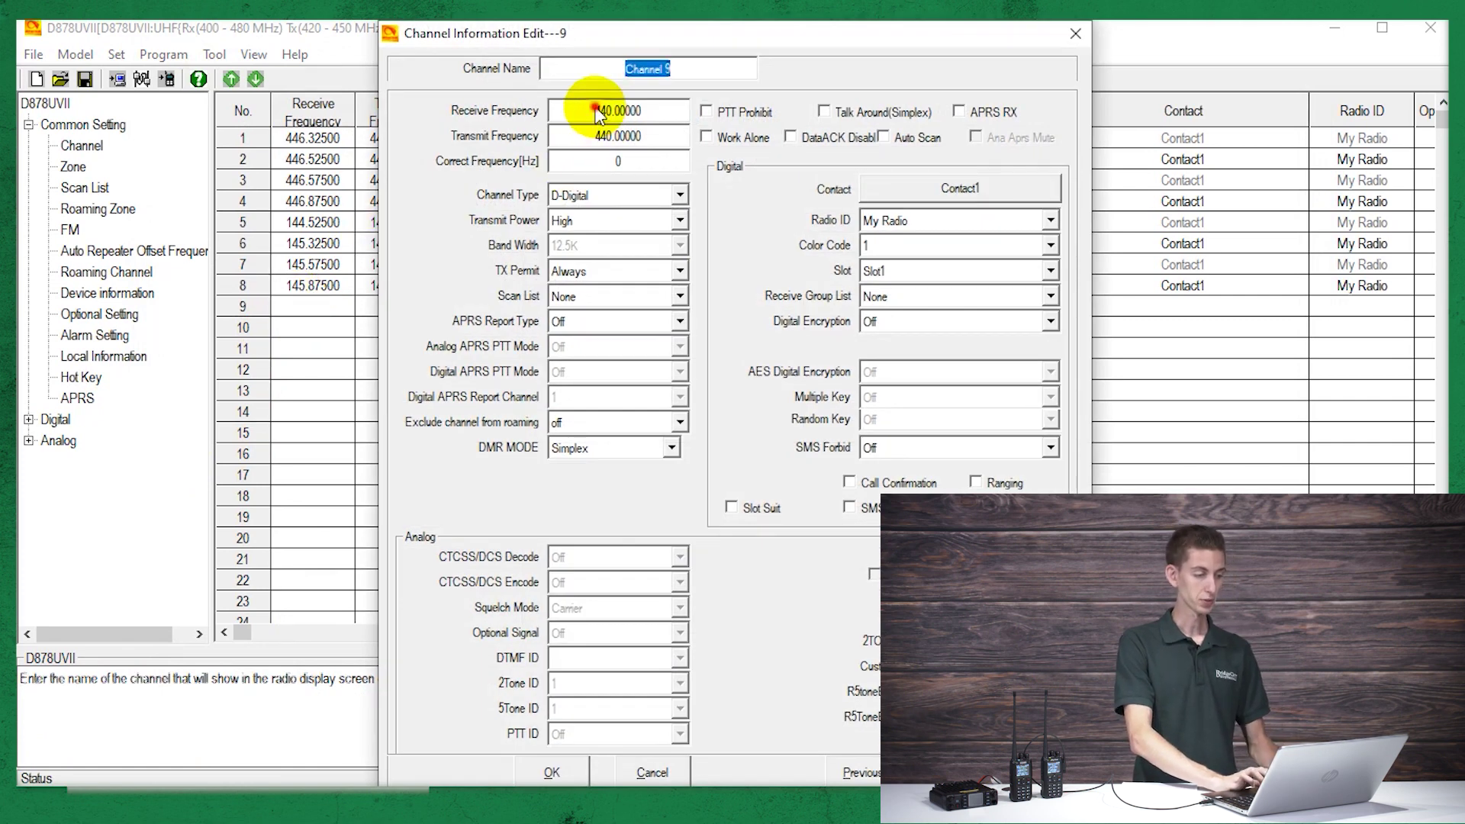
double_click(591, 111)
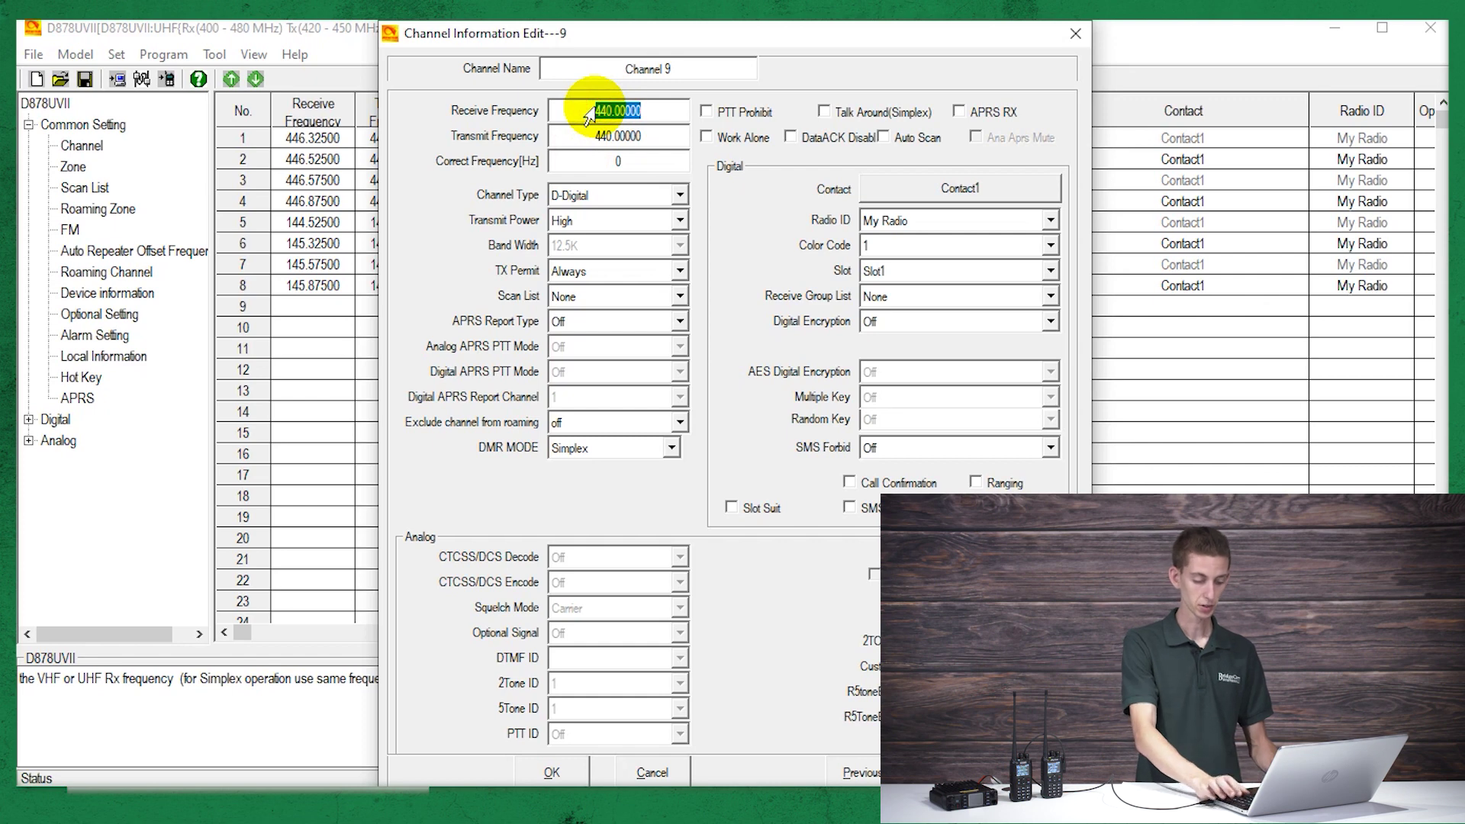
type("144")
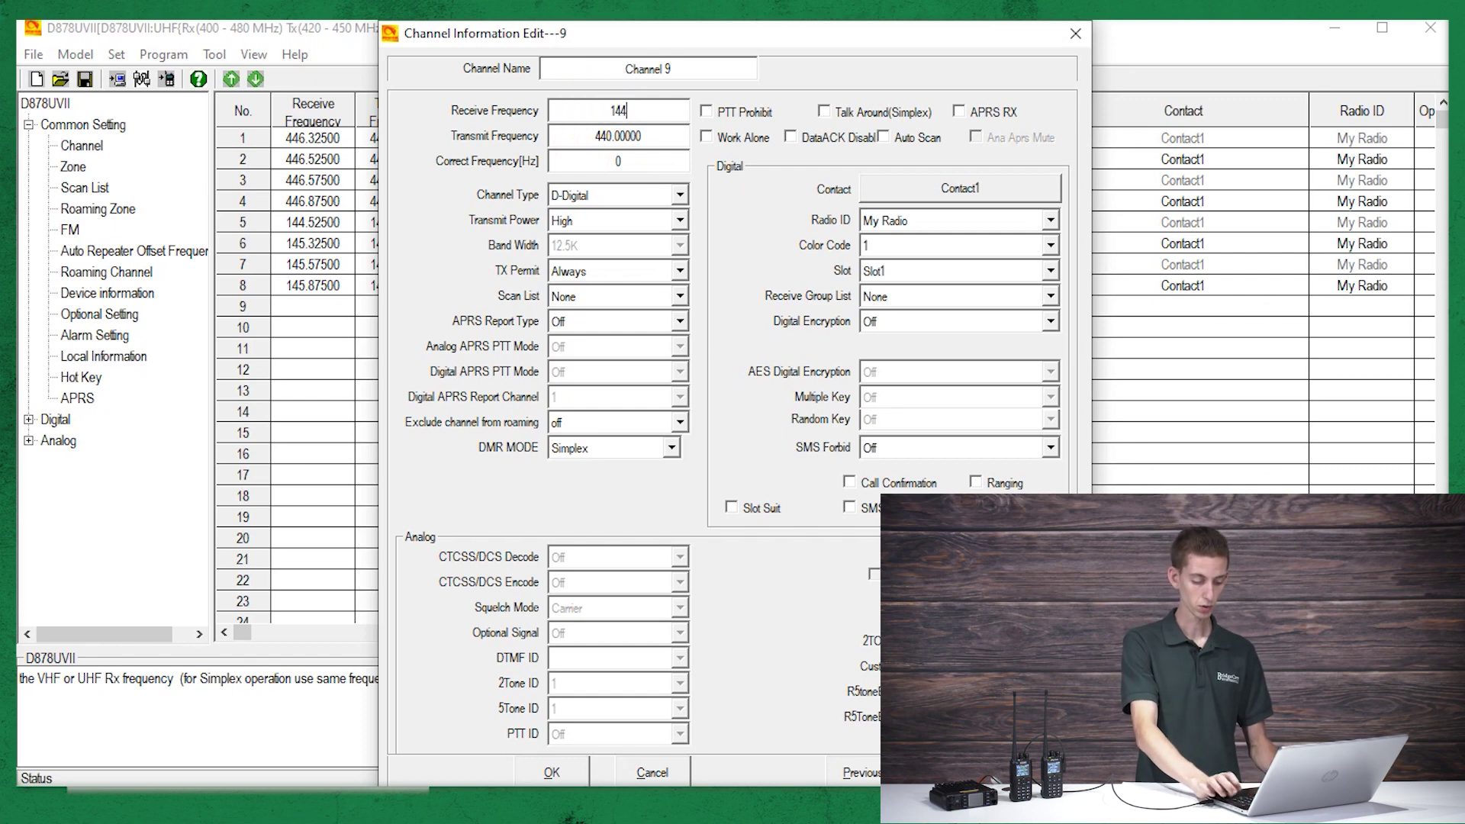
type(".39000")
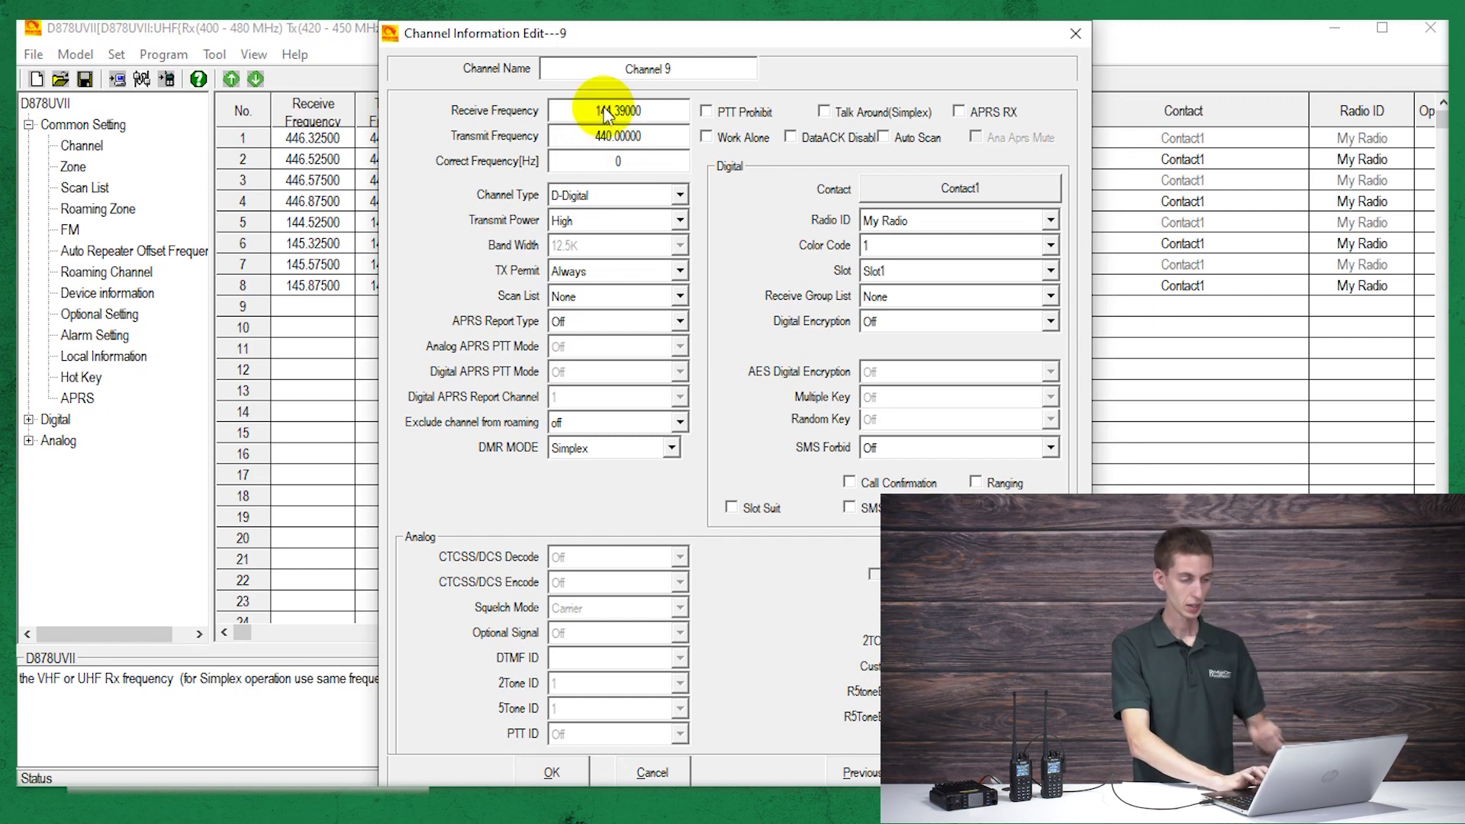
Set the new channel's type to A-Analog and its band width to 25K
left_click(615, 196)
left_click(604, 215)
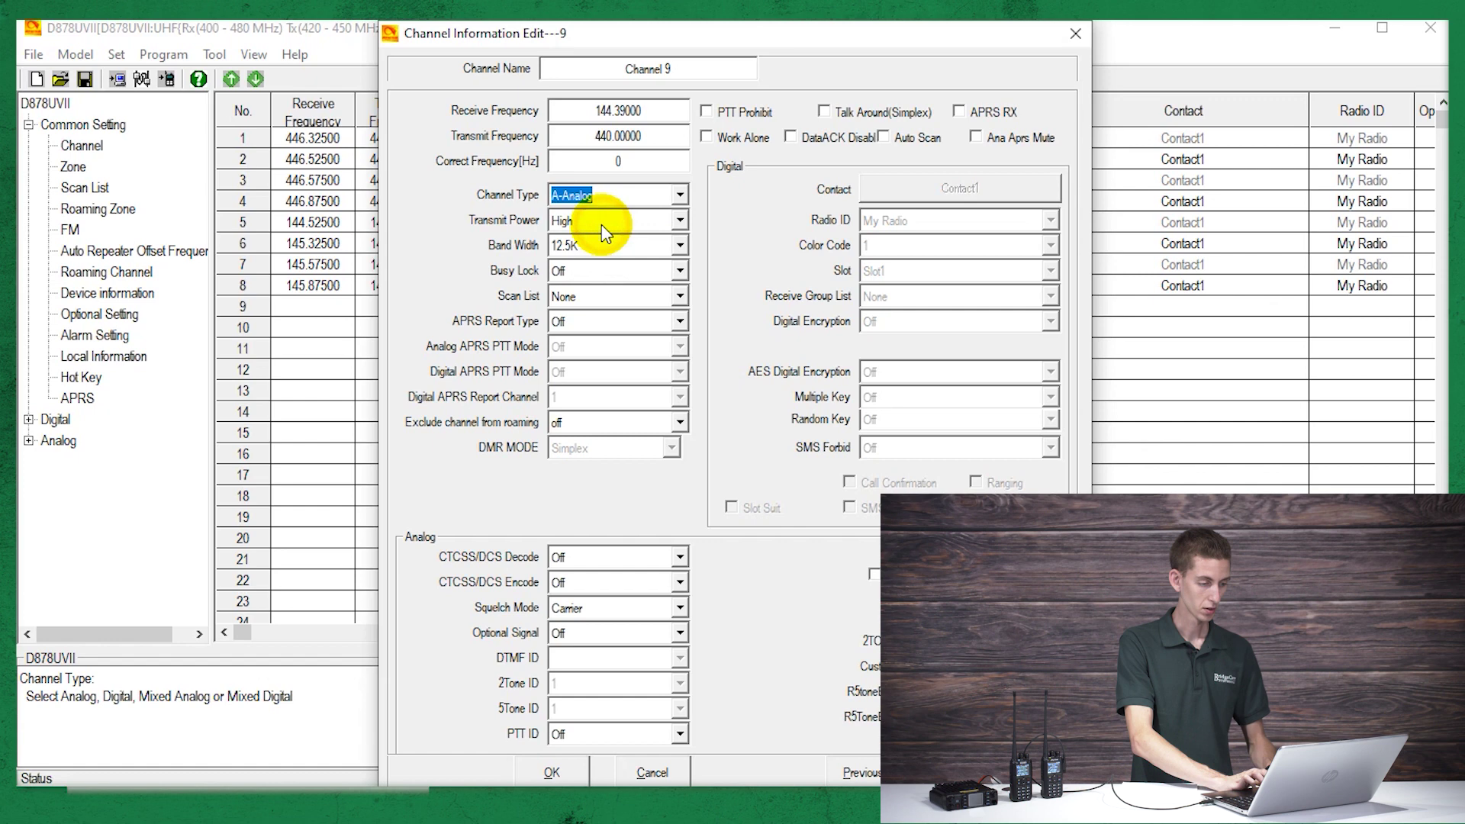
left_click(602, 239)
left_click(588, 279)
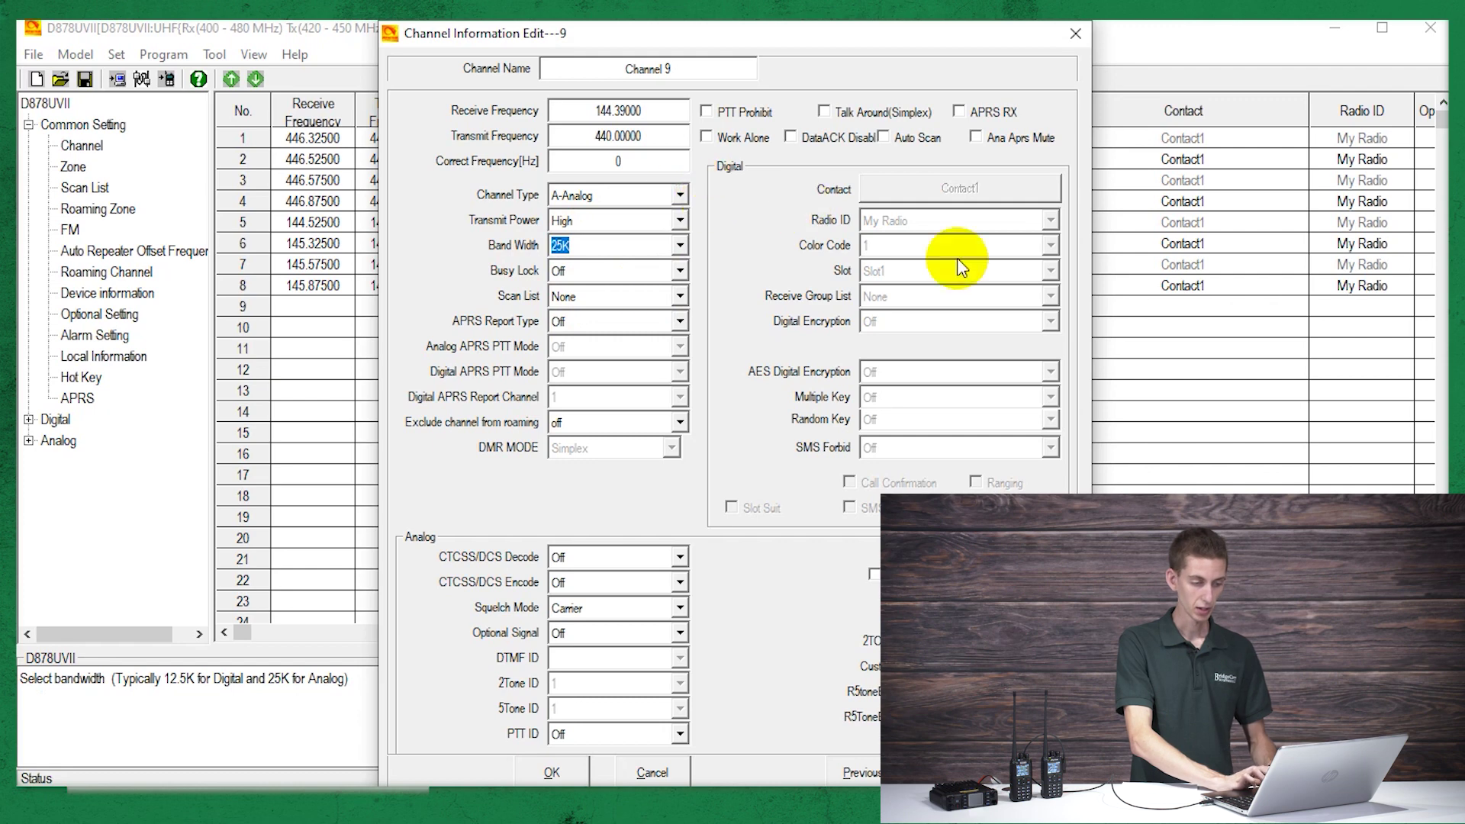
Enable APRS RX, Ana Aprs Mute and PTT Prohibit for the new channel
left_click(959, 112)
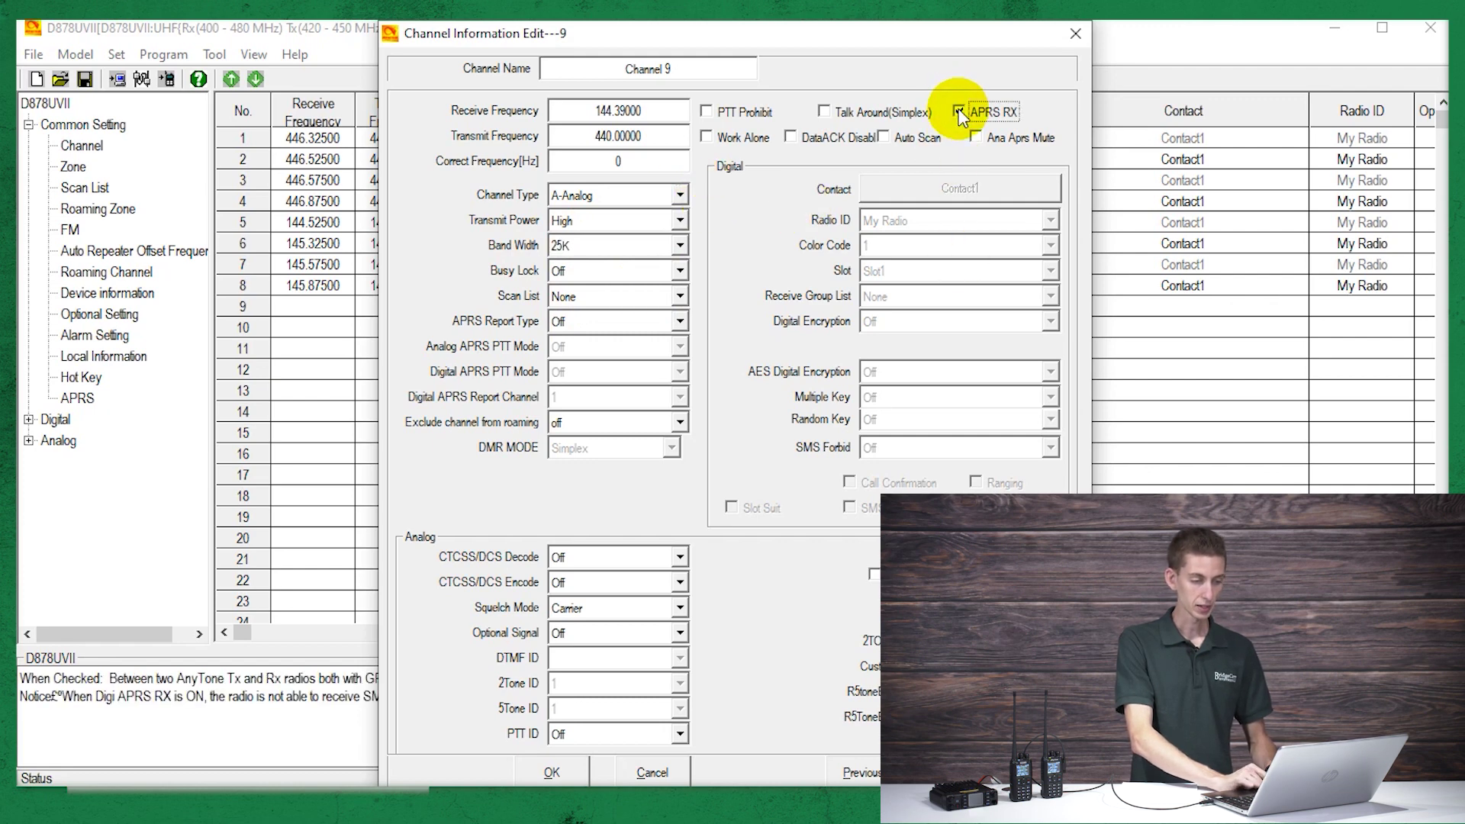
left_click(972, 138)
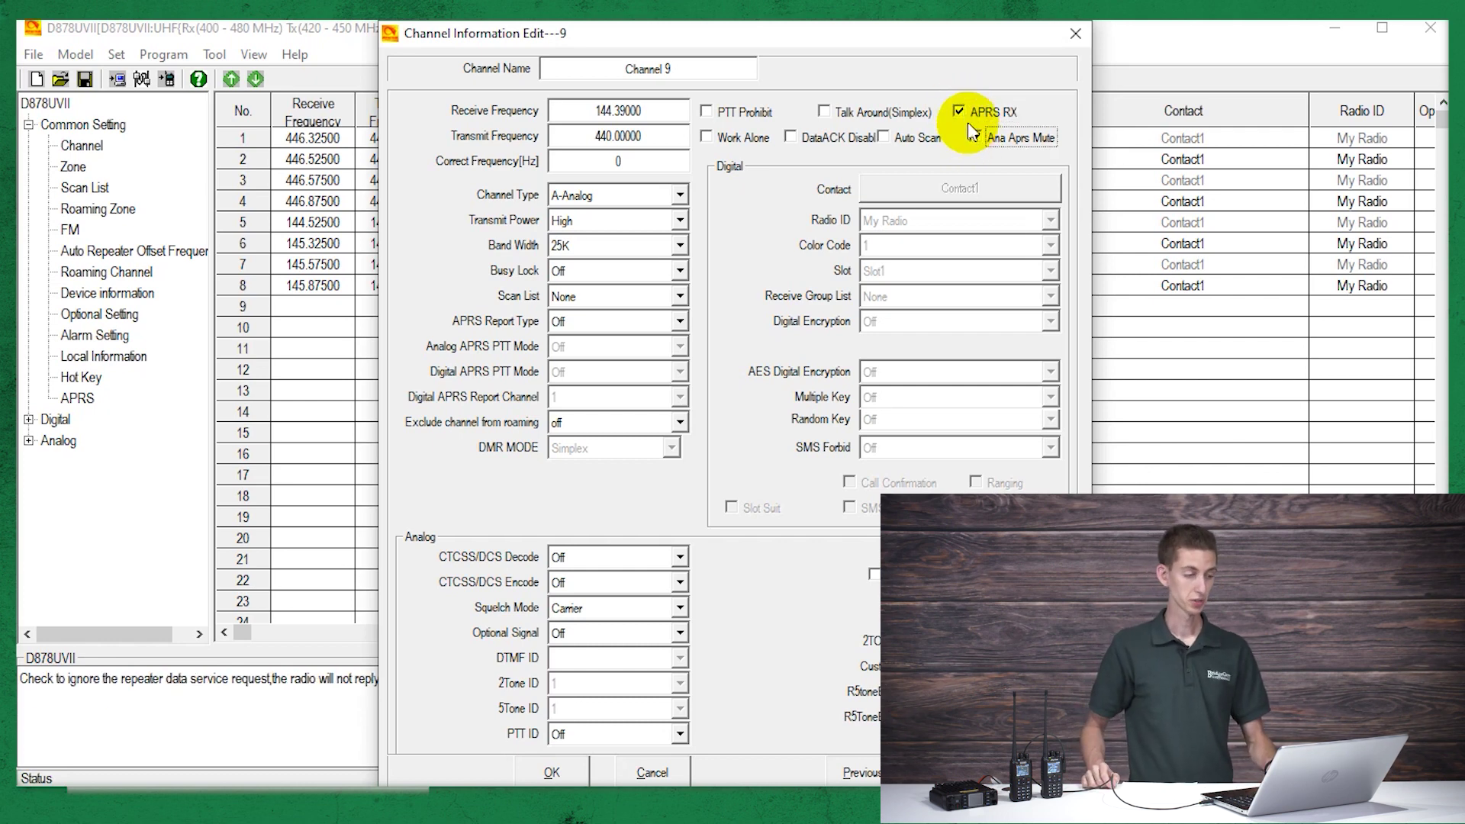
left_click(706, 113)
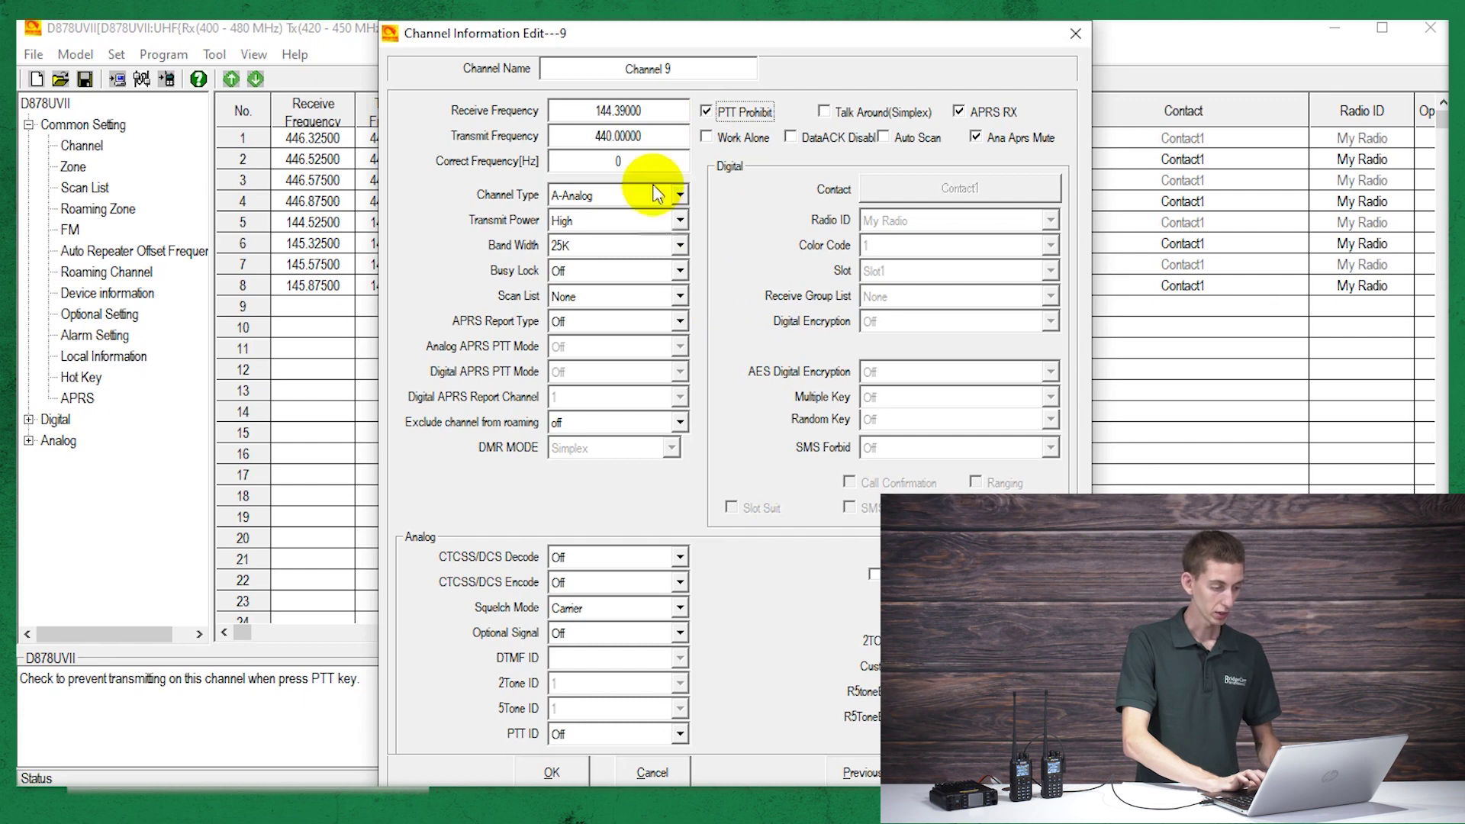
Name the new channel "APRS RX" and save it to the channel list
left_click(606, 77)
double_click(601, 76)
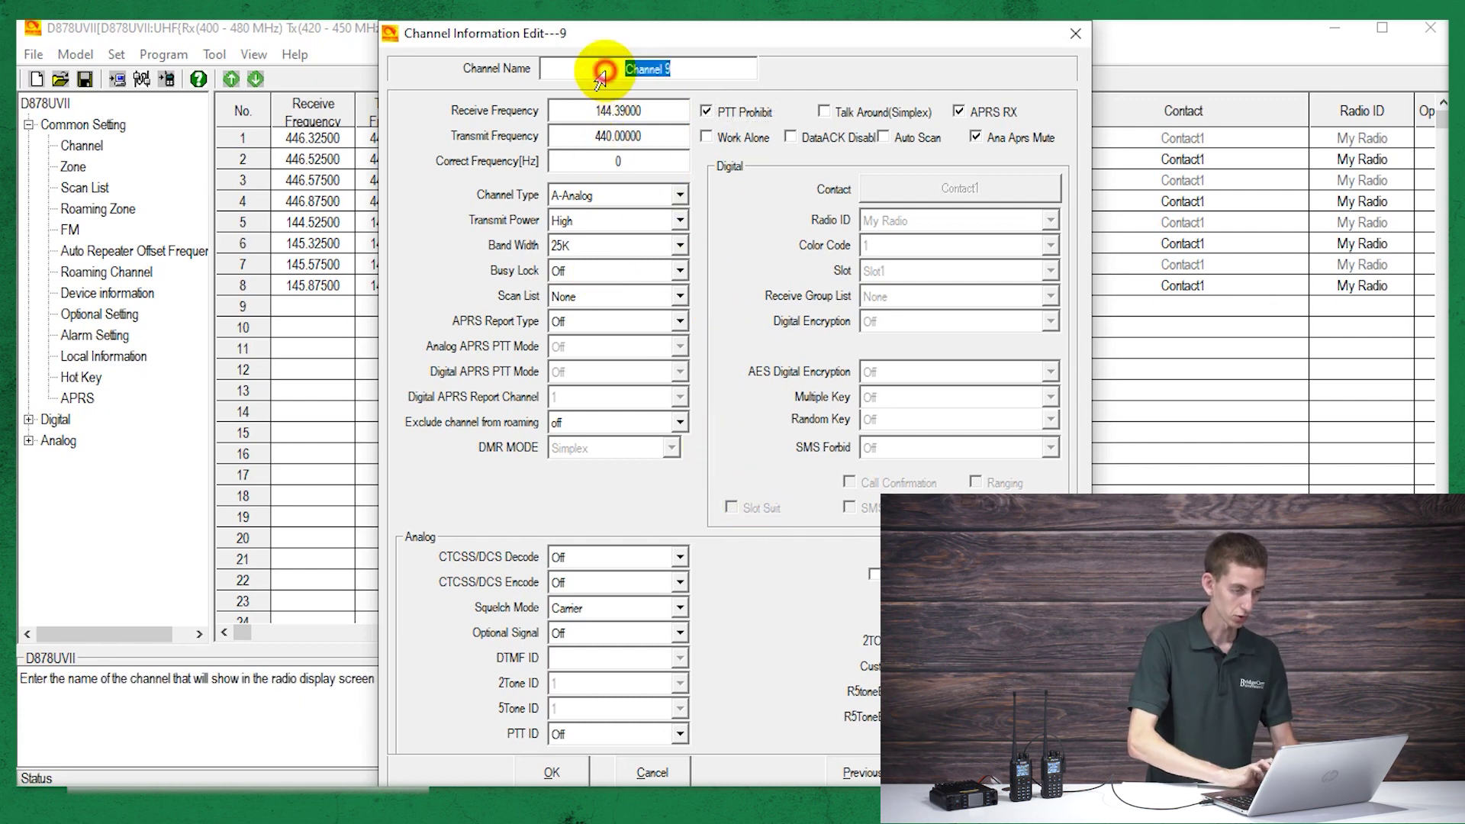
type("APRS RX")
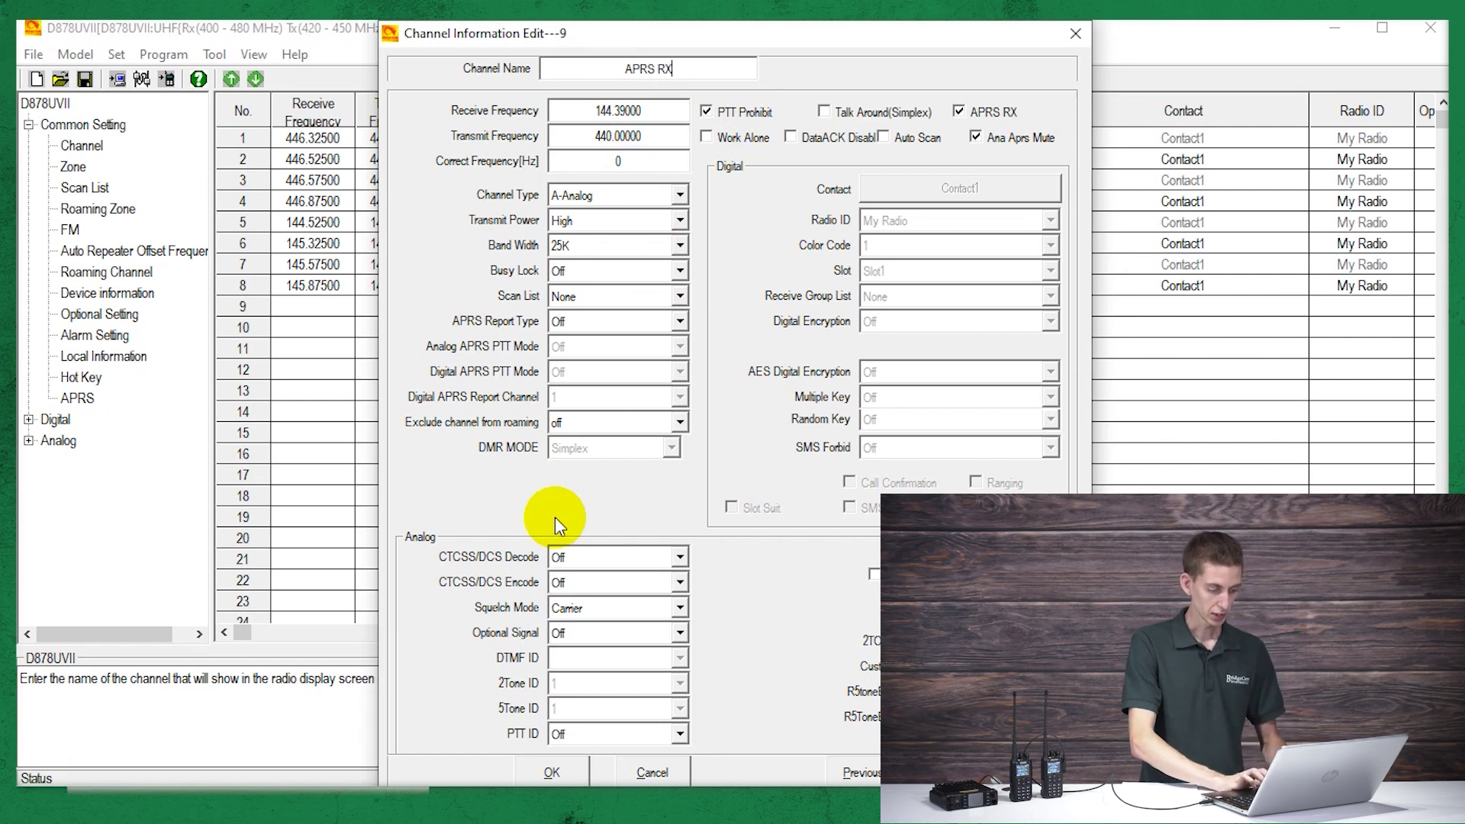
left_click(535, 760)
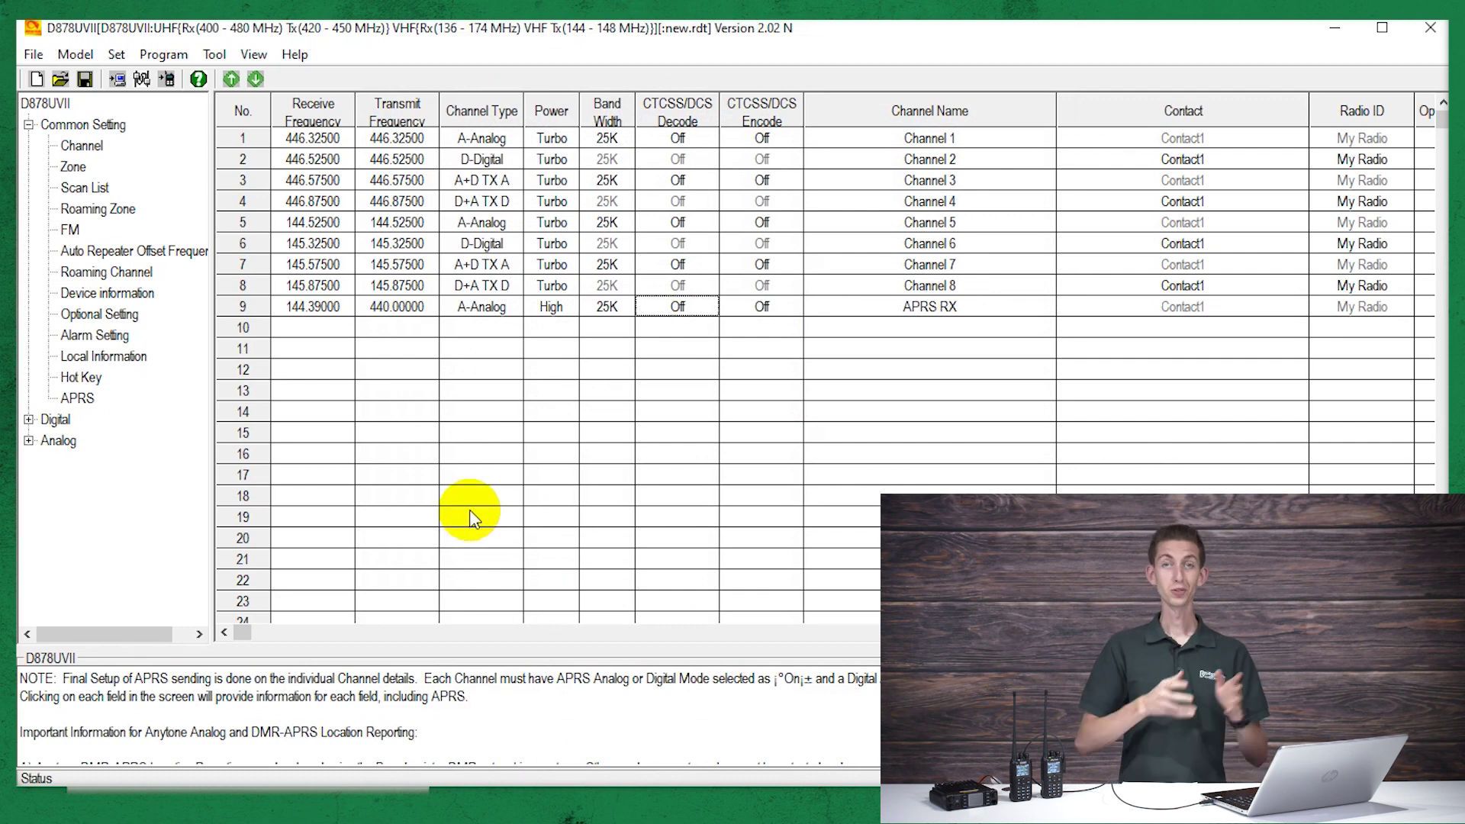
Create a new zone in the empty row 2 named "APRS", with the APRS RX channel as its member, and save it
left_click(74, 172)
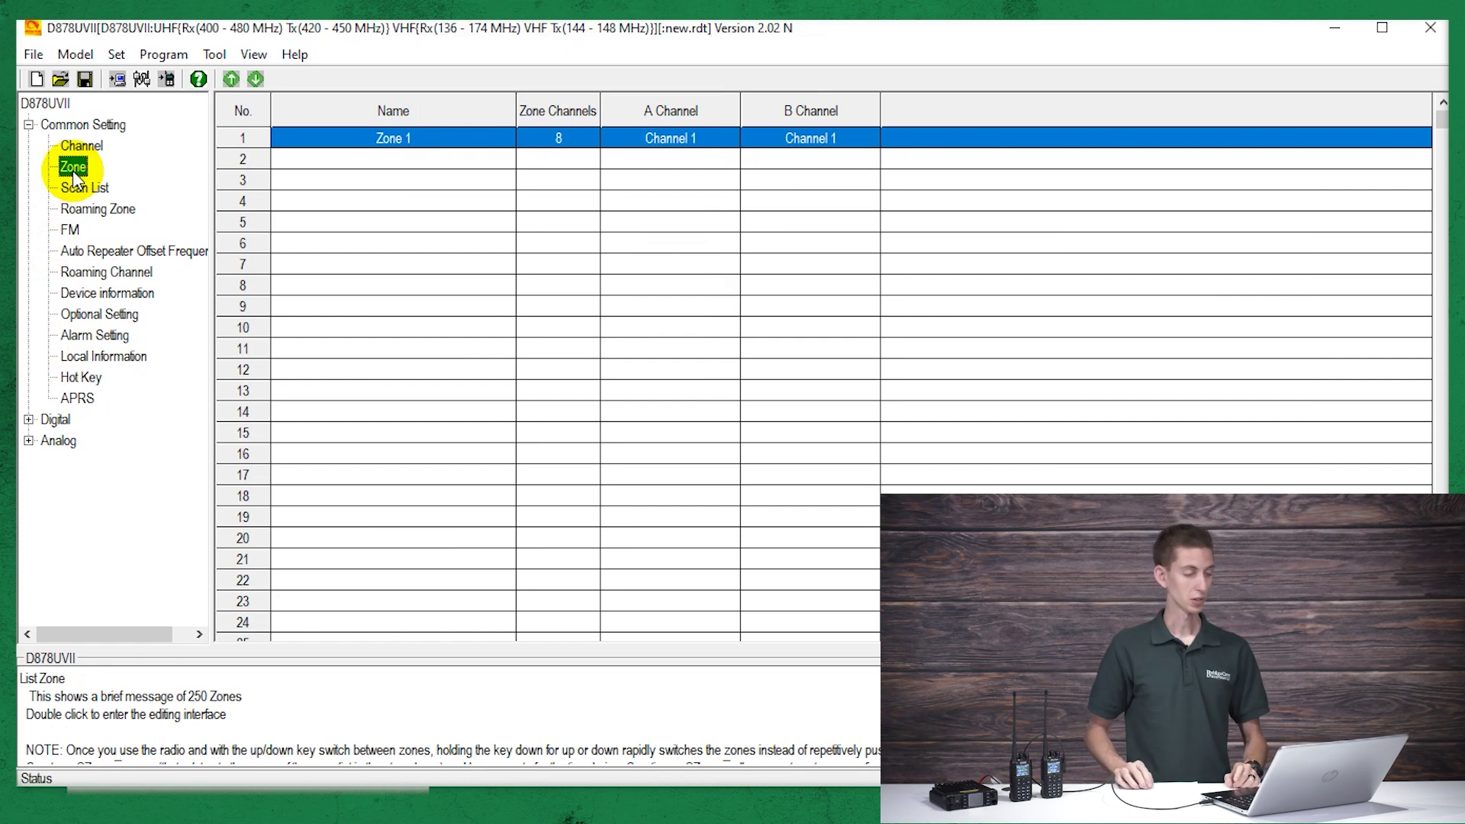
double_click(302, 161)
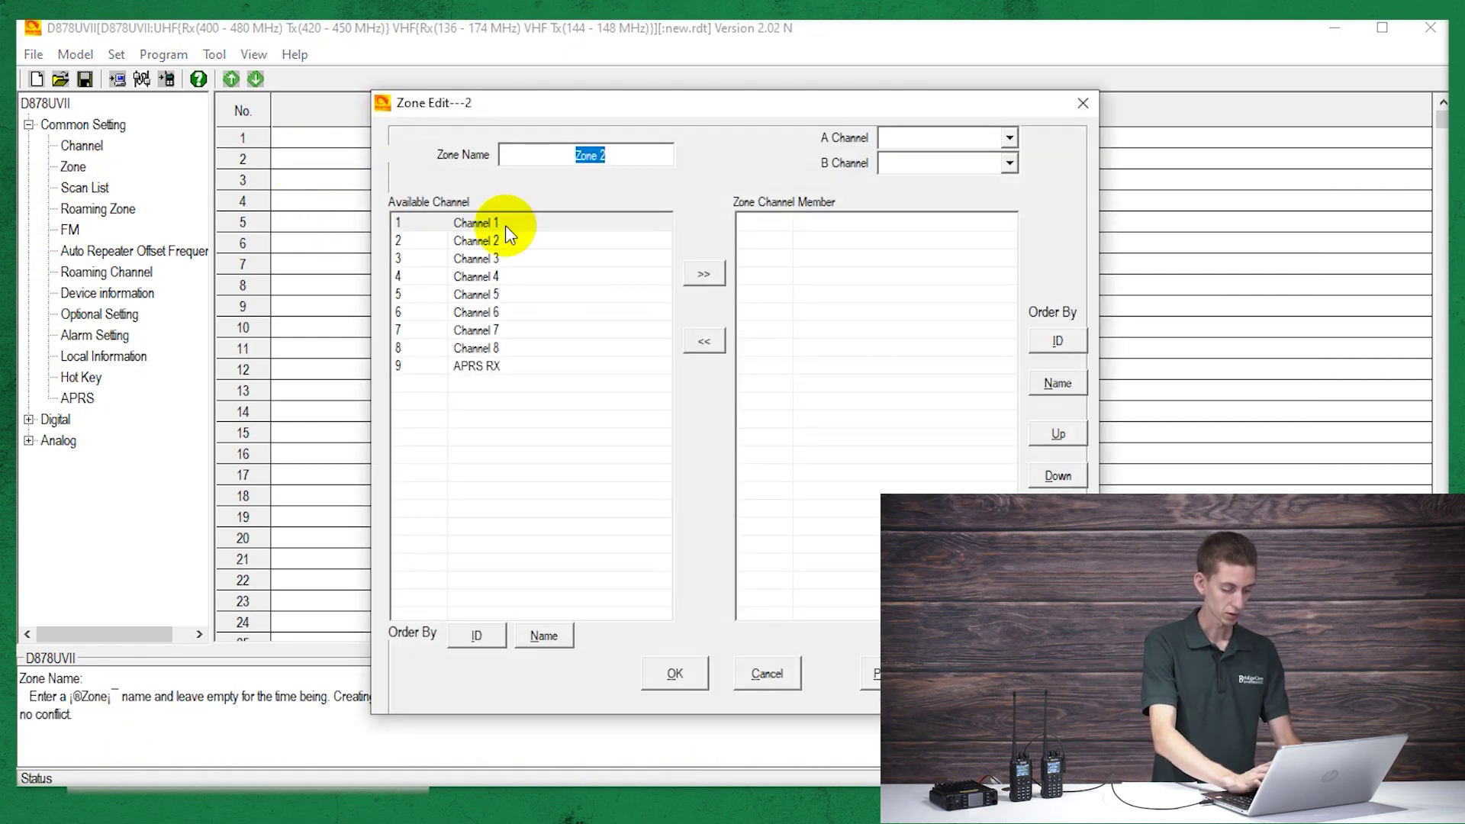
type("AP")
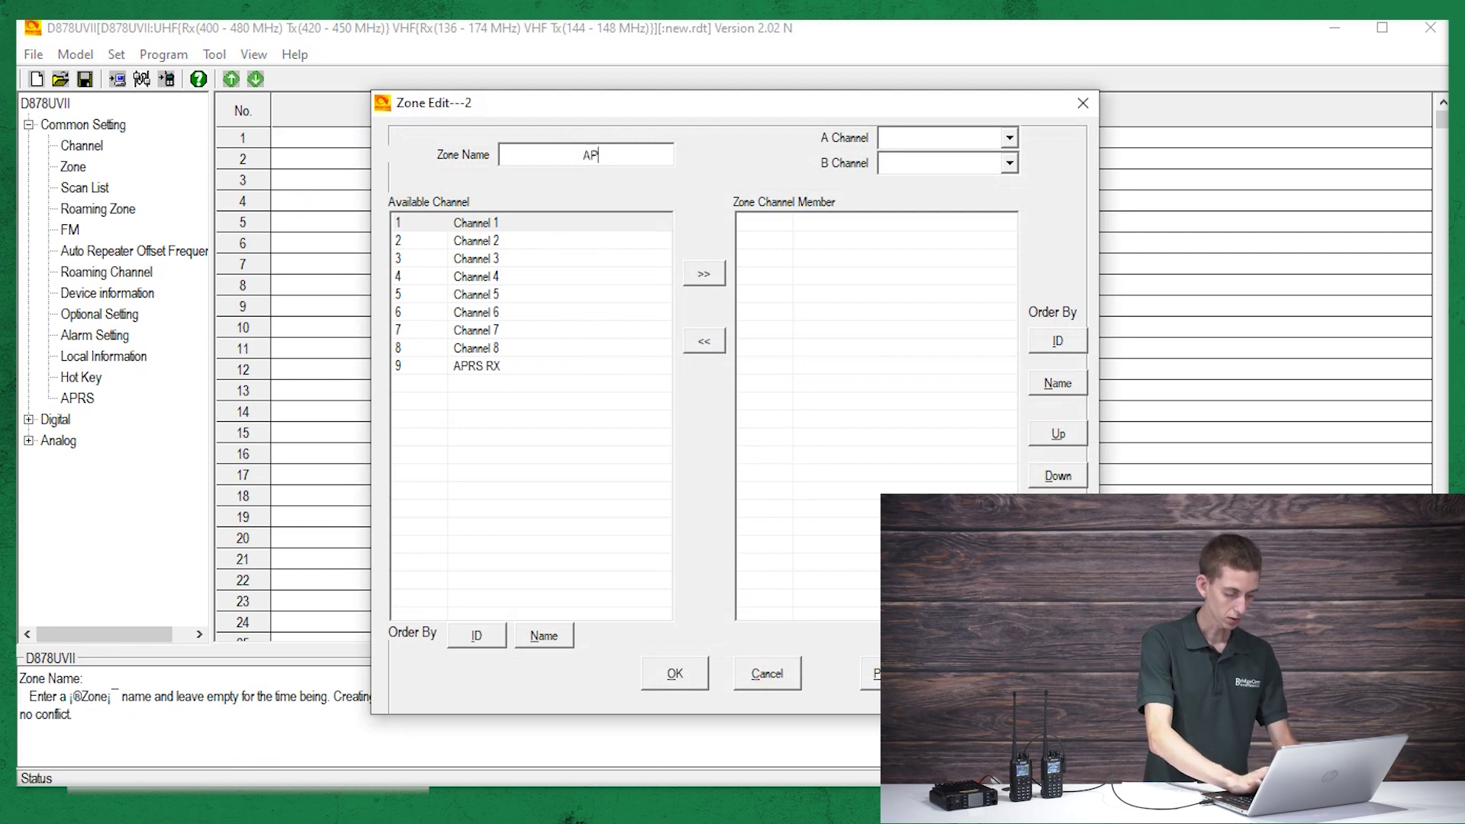
type("RS")
left_click(516, 370)
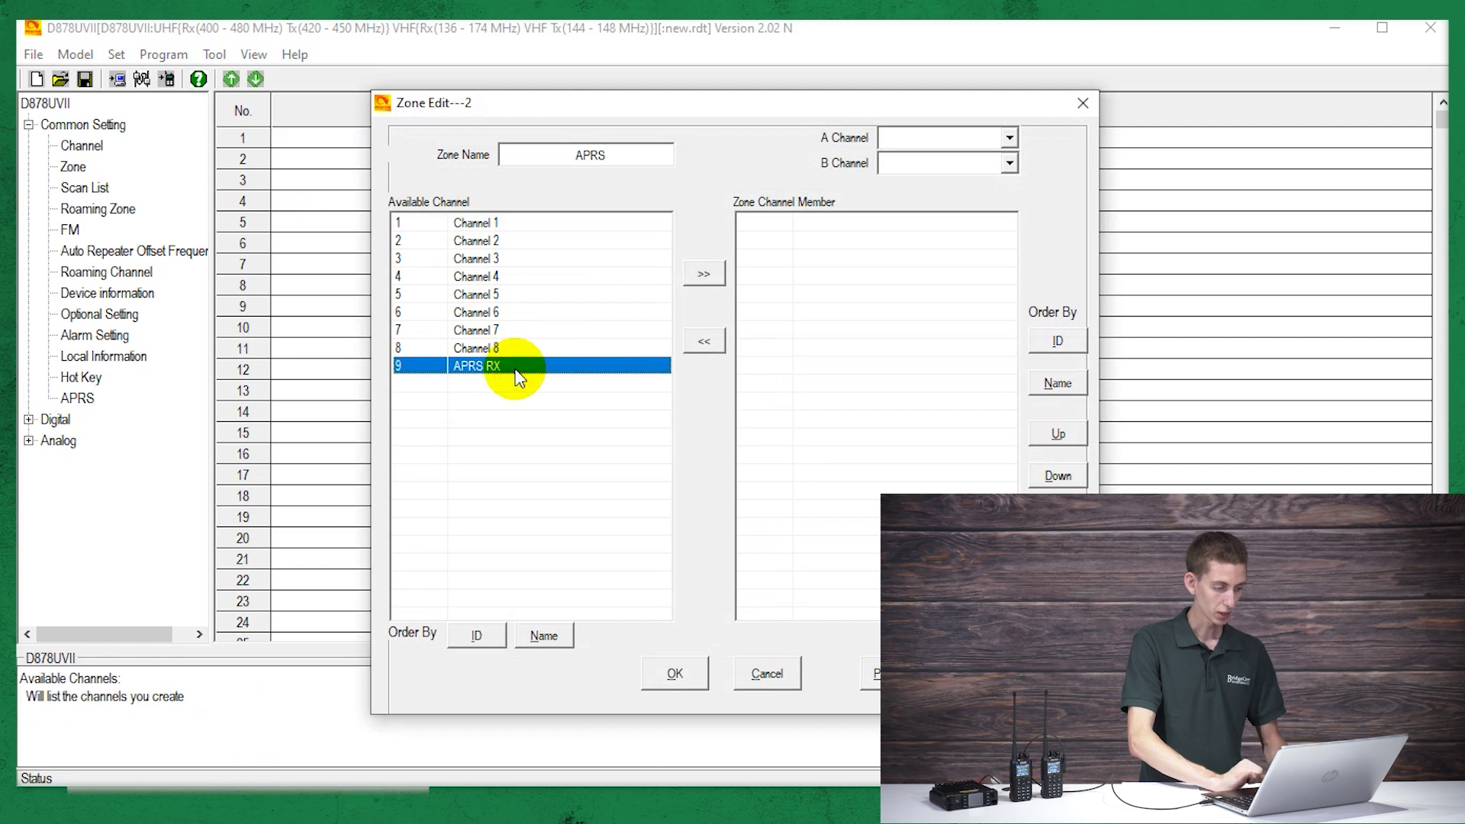
left_click(706, 269)
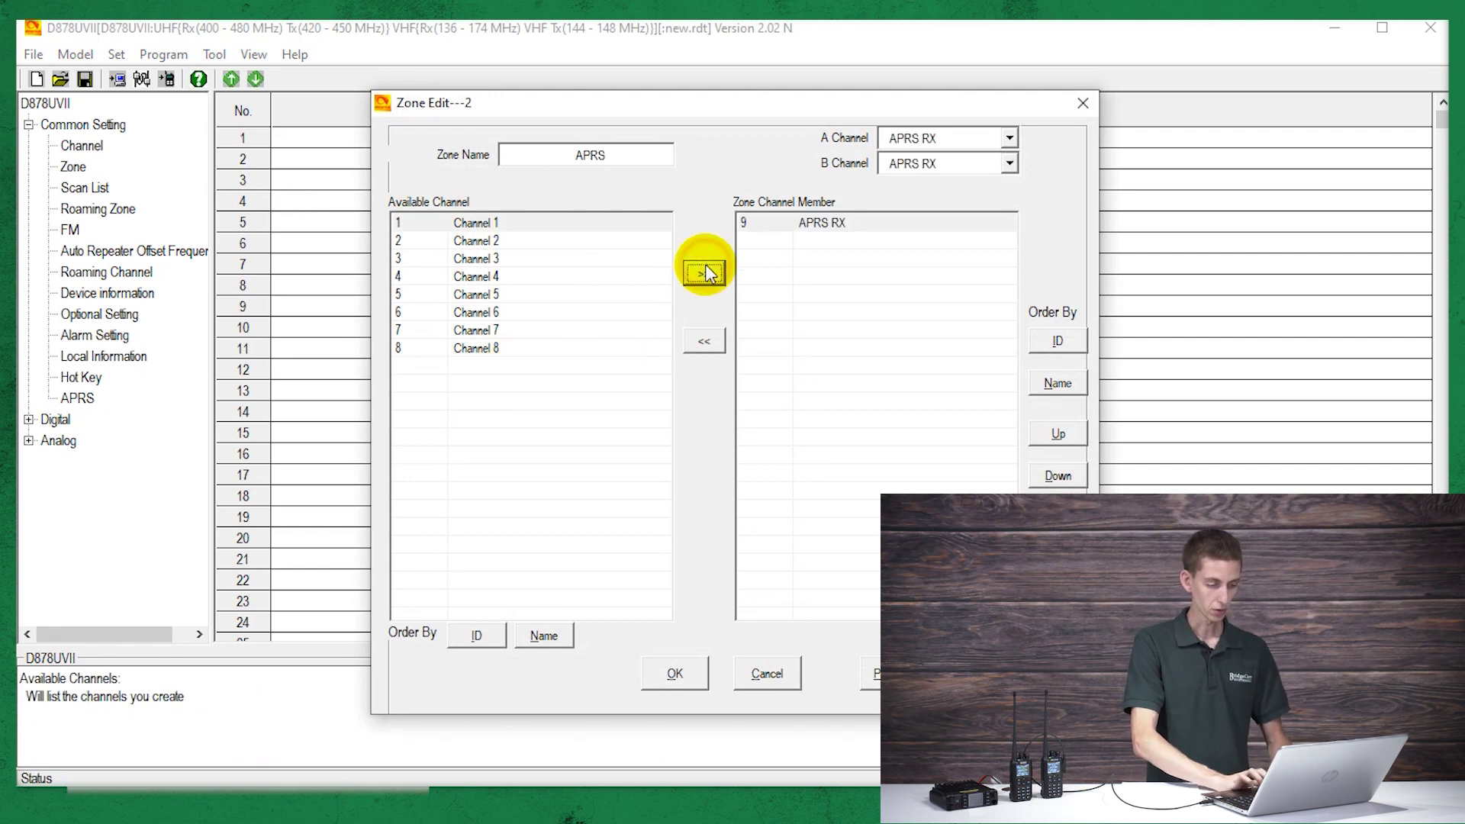
left_click(679, 675)
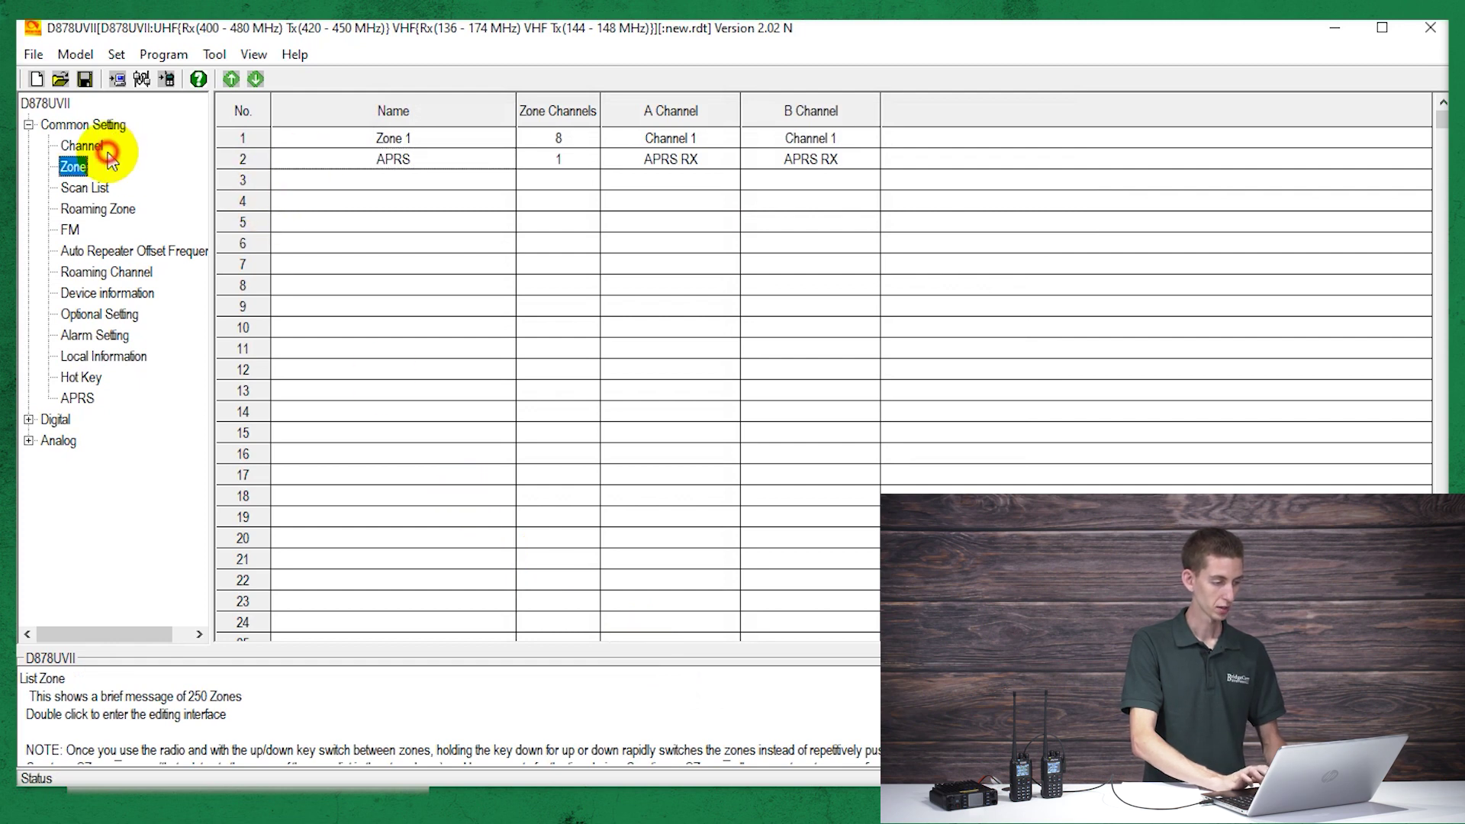
Return to the channel list and set the communication port to COM3
left_click(82, 145)
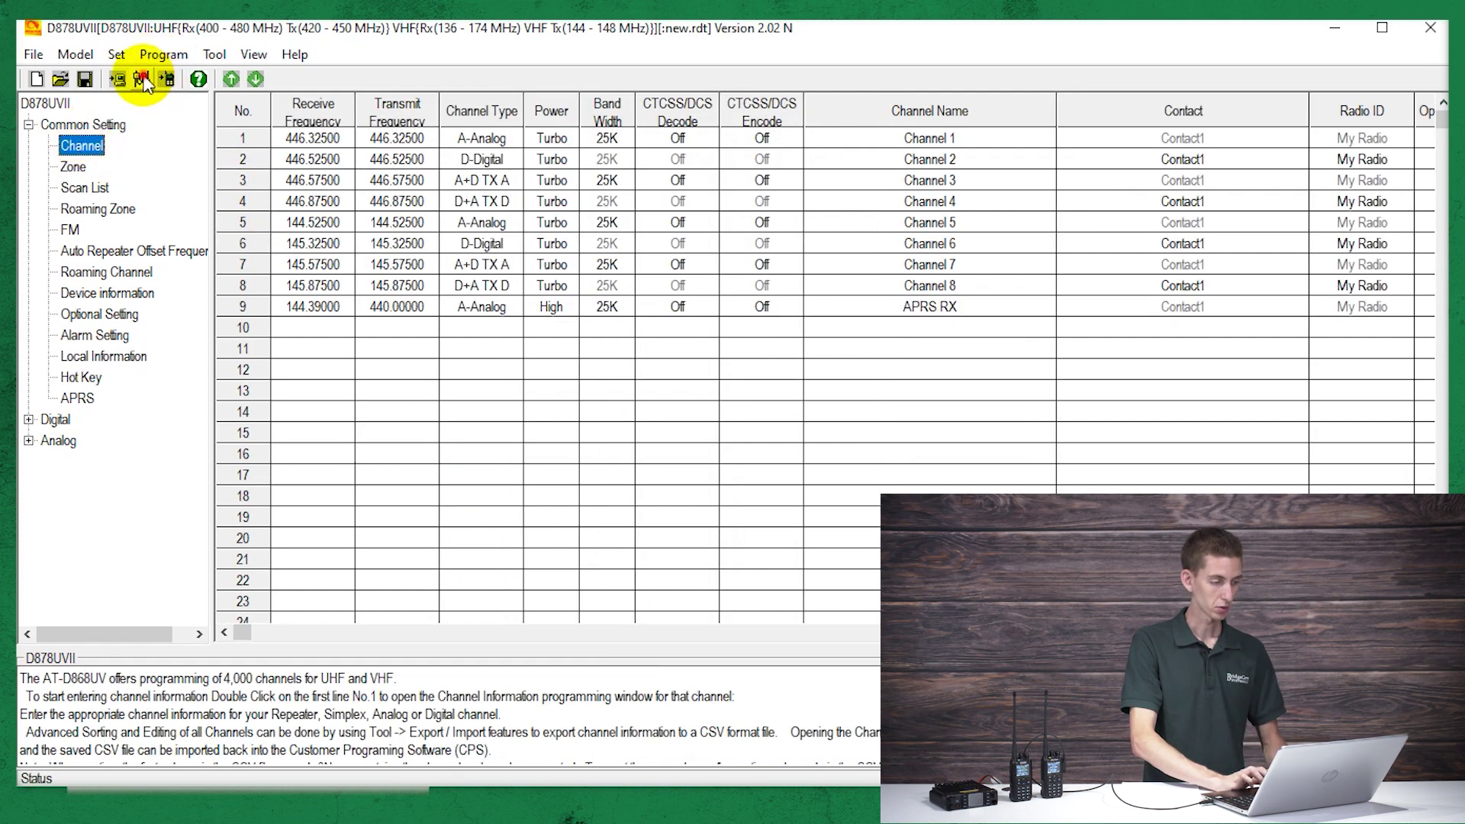
left_click(143, 78)
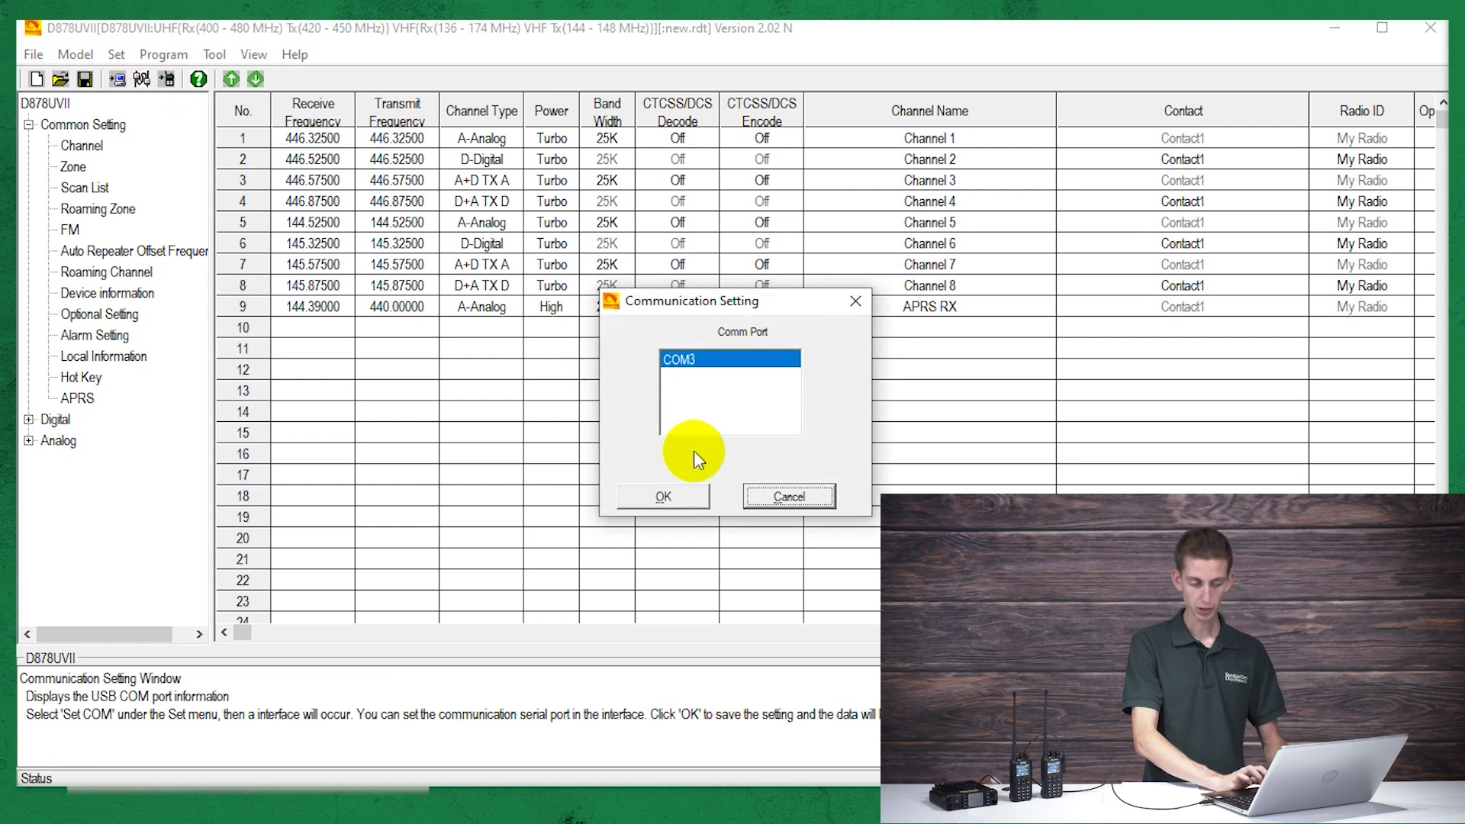
left_click(690, 494)
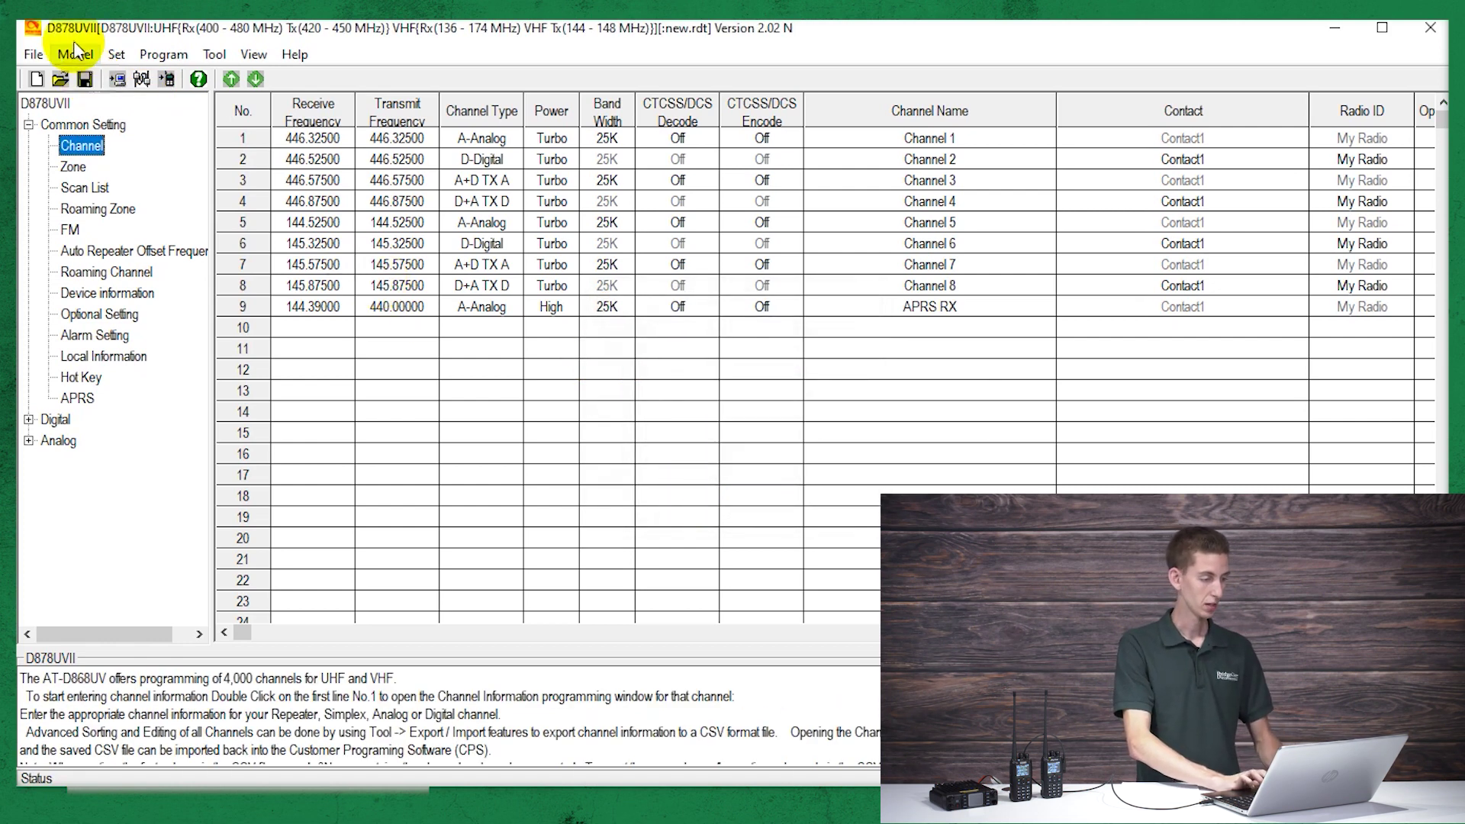
Write the programming to the radio with only Other Data included, leaving out the Digital Contact List
left_click(167, 78)
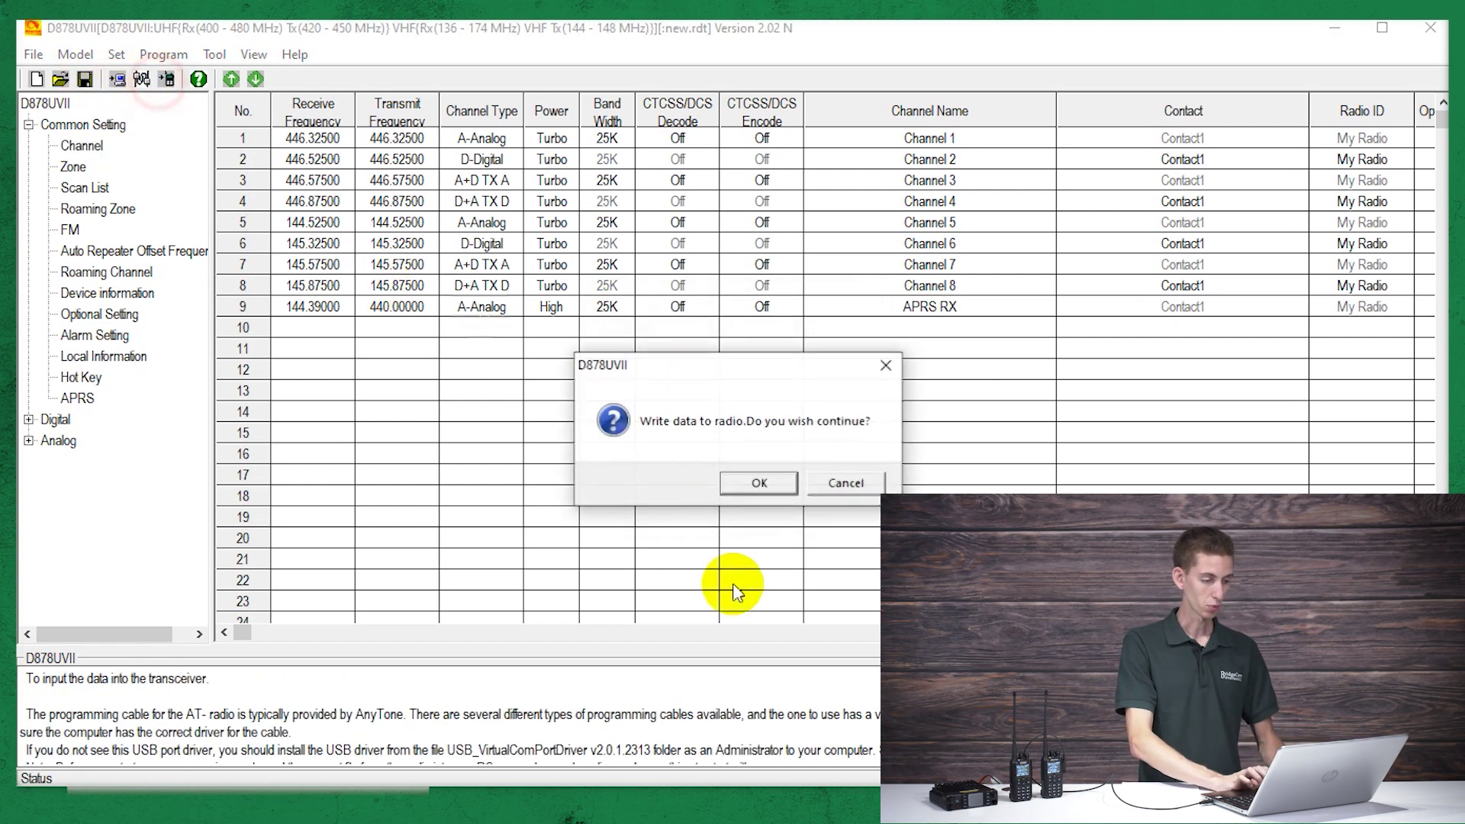
left_click(786, 481)
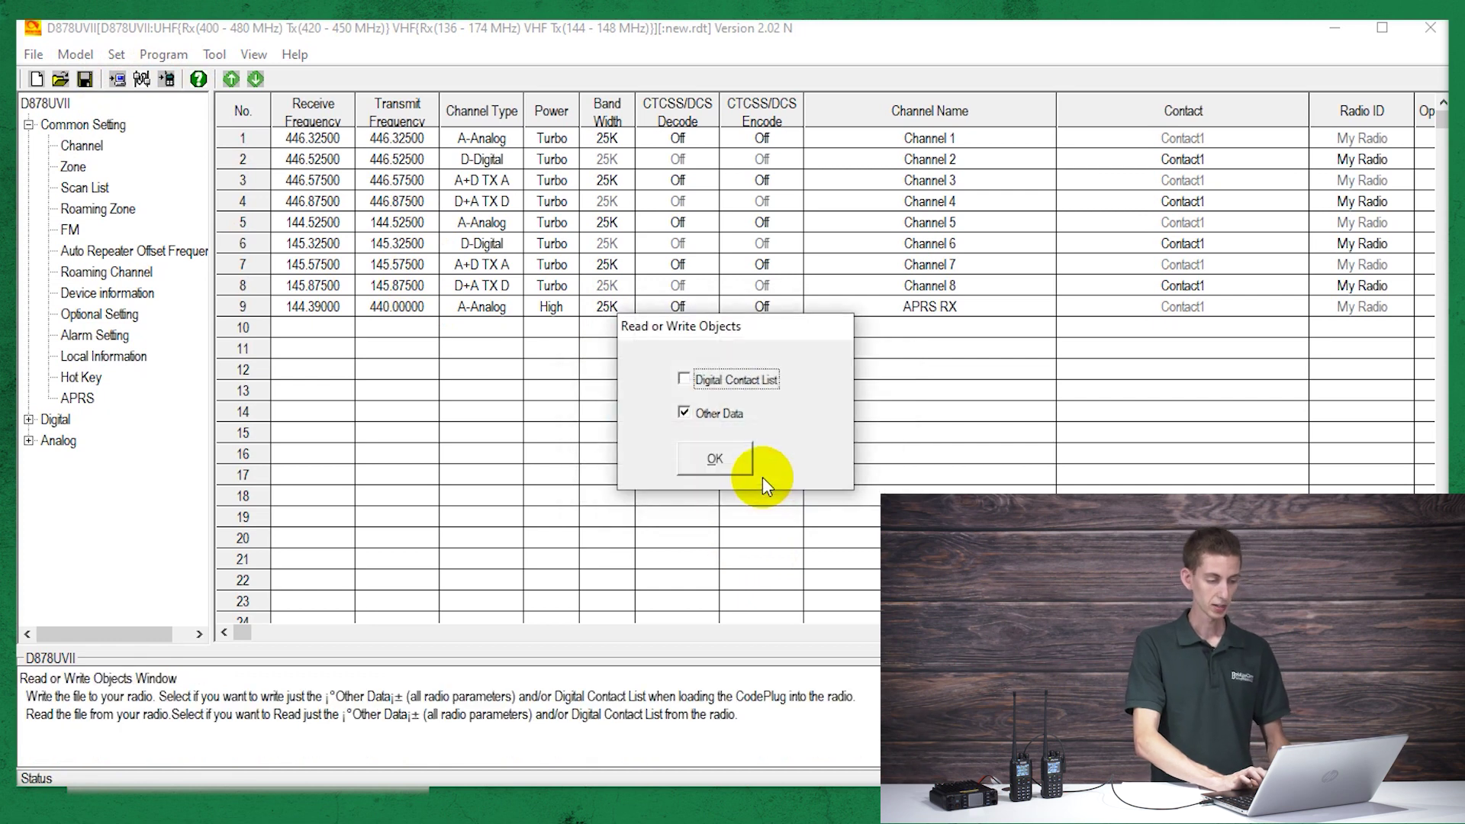
left_click(725, 461)
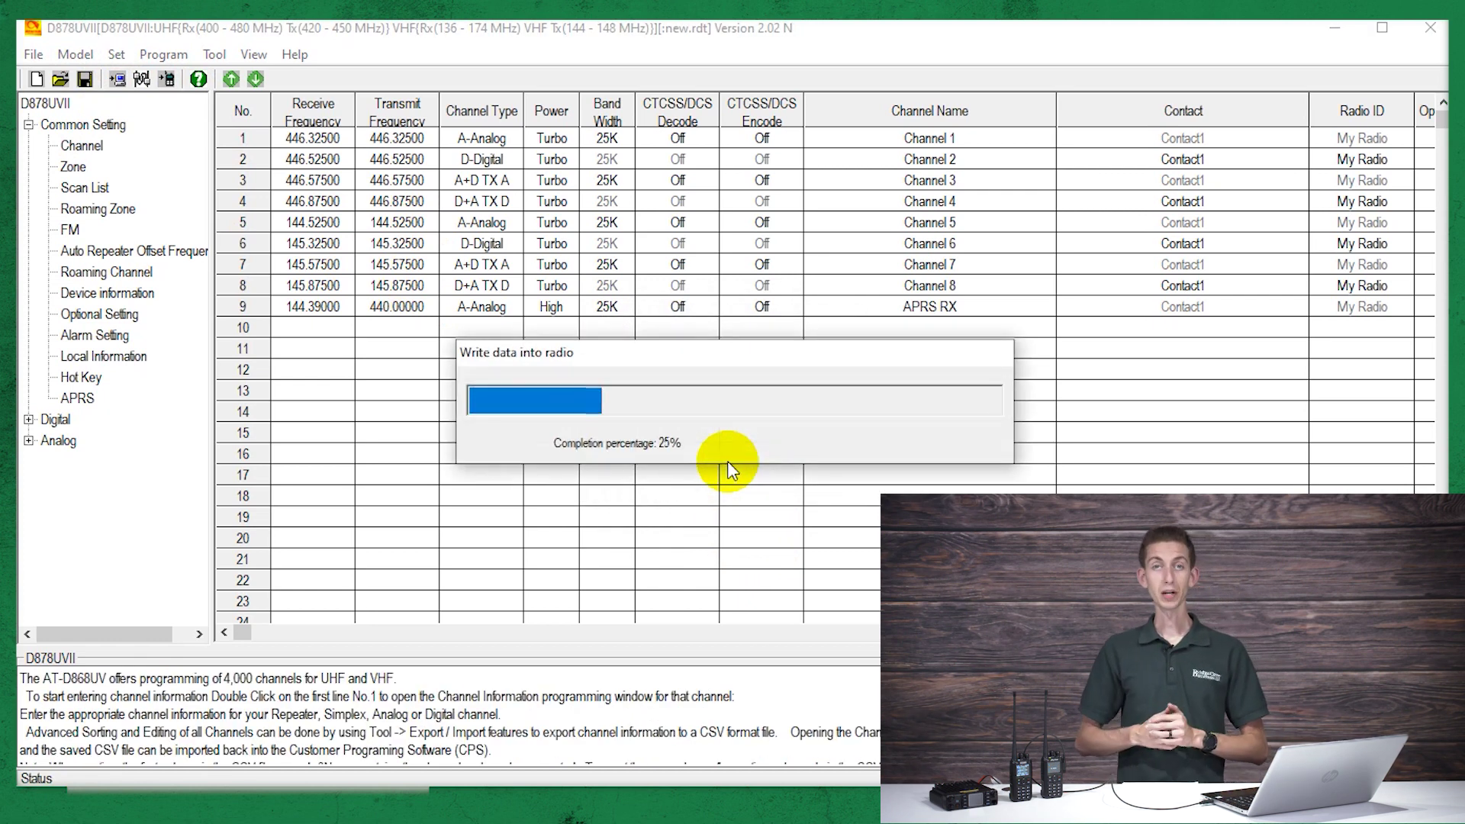